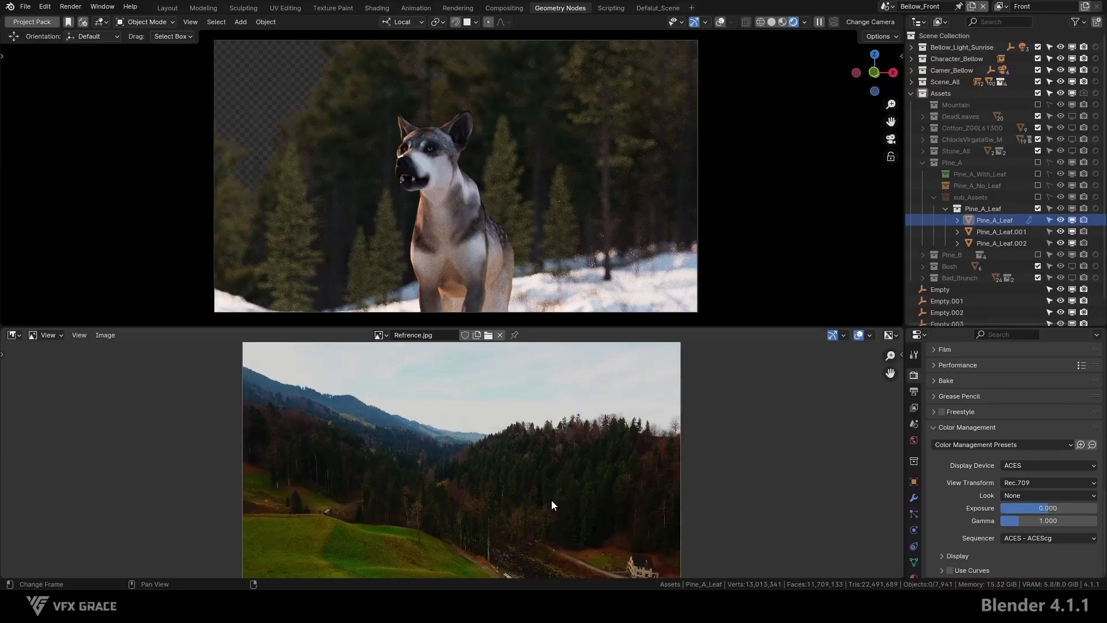
Examine the colour variation of the trees along the hillside in the Refrence.jpg image.
{"action": "scroll", "coordinate": [581, 502], "scroll_direction": "up", "scroll_amount": 2}
{"action": "scroll", "coordinate": [613, 403], "scroll_direction": "up", "scroll_amount": 2}
{"action": "middle_click_drag", "start_coordinate": [609, 413], "coordinate": [570, 495]}
{"action": "scroll", "coordinate": [569, 399], "scroll_direction": "up", "scroll_amount": 2}
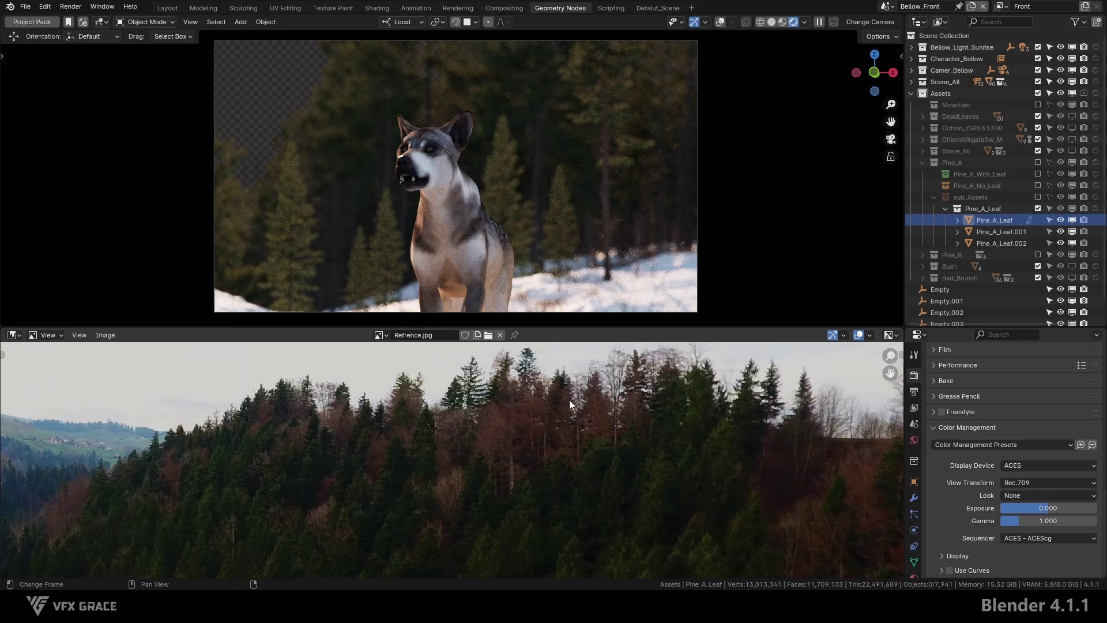
{"action": "scroll", "coordinate": [570, 399], "scroll_direction": "down", "scroll_amount": 3}
{"action": "middle_click_drag", "start_coordinate": [447, 565], "coordinate": [539, 424]}
{"action": "middle_click_drag", "start_coordinate": [447, 444], "coordinate": [600, 505]}
{"action": "middle_click_drag", "start_coordinate": [509, 453], "coordinate": [546, 515]}
{"action": "middle_click_drag", "start_coordinate": [797, 434], "coordinate": [529, 439]}
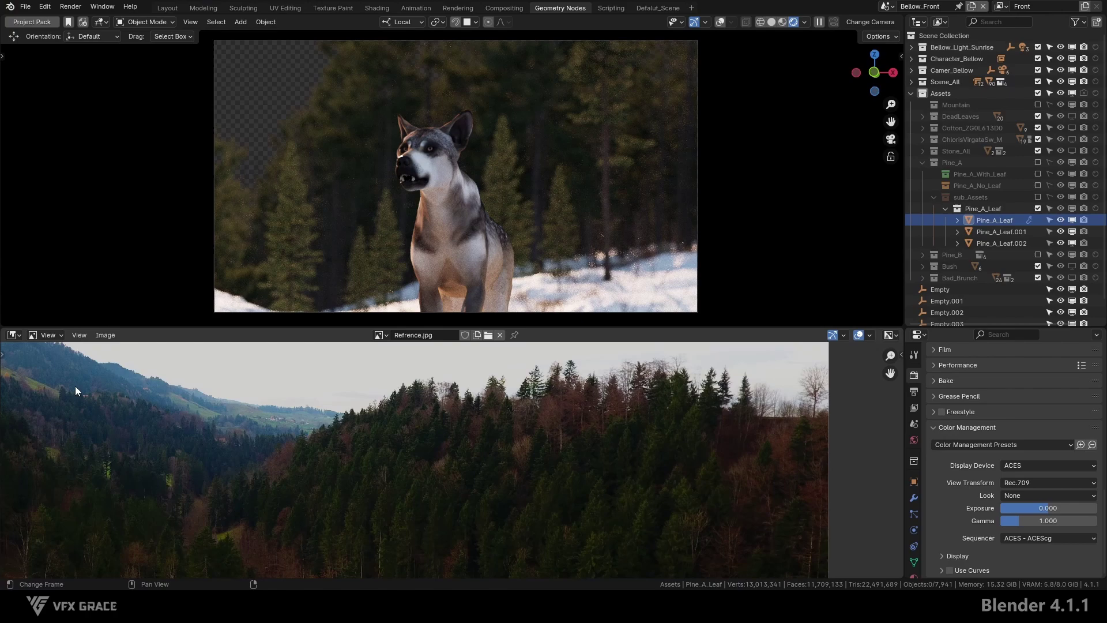
Show the Pine_A_Leaf material's shader nodes and preview the lower Color Ramp and the Mix node.
{"action": "left_click", "coordinate": [15, 338]}
{"action": "left_click", "coordinate": [68, 441]}
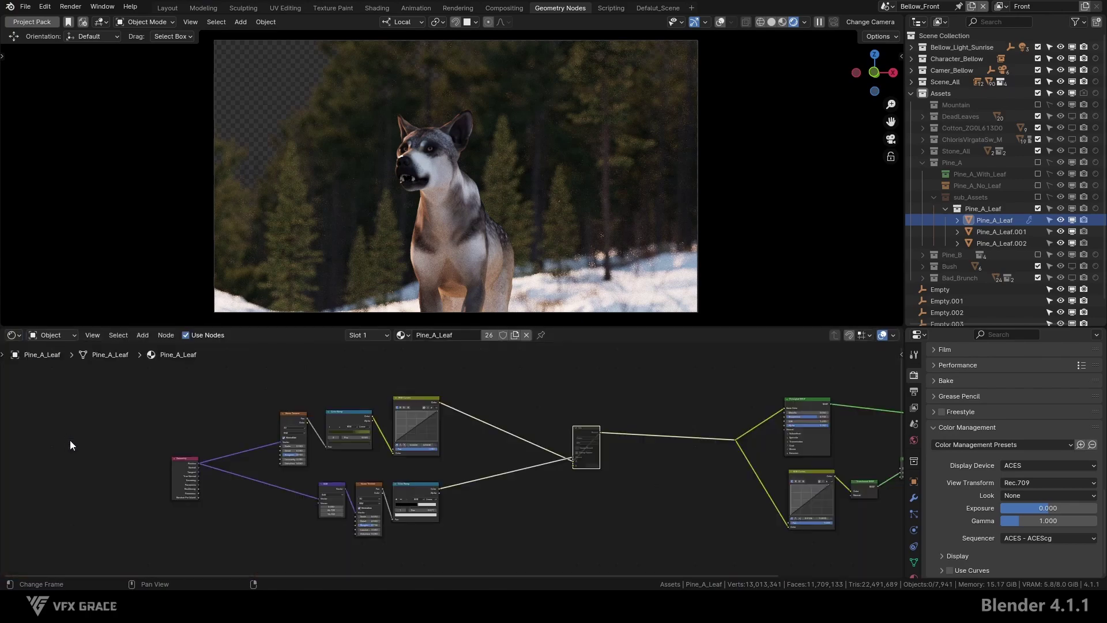
{"action": "scroll", "coordinate": [459, 496], "scroll_direction": "up", "scroll_amount": 2}
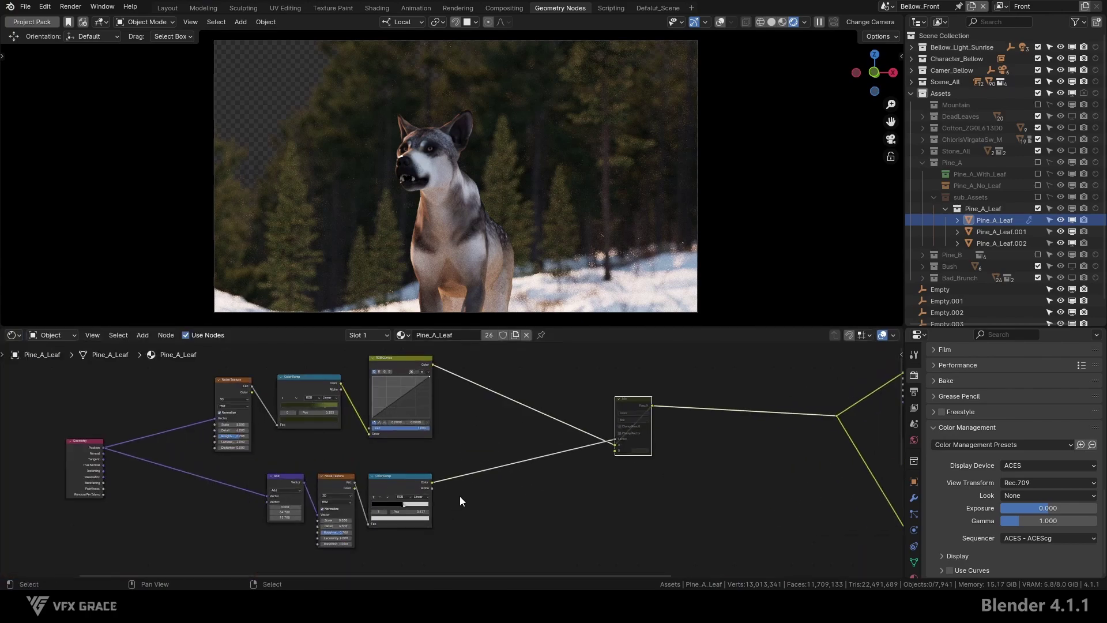
{"action": "left_click", "coordinate": [403, 484], "text": "ctrl+shift"}
{"action": "middle_click_drag", "start_coordinate": [326, 519], "coordinate": [437, 415], "text": "ctrl"}
{"action": "middle_click_drag", "start_coordinate": [545, 410], "coordinate": [196, 511], "text": "ctrl"}
{"action": "left_click", "coordinate": [507, 388], "text": "ctrl+shift"}
{"action": "left_click_drag", "start_coordinate": [419, 509], "coordinate": [578, 372]}
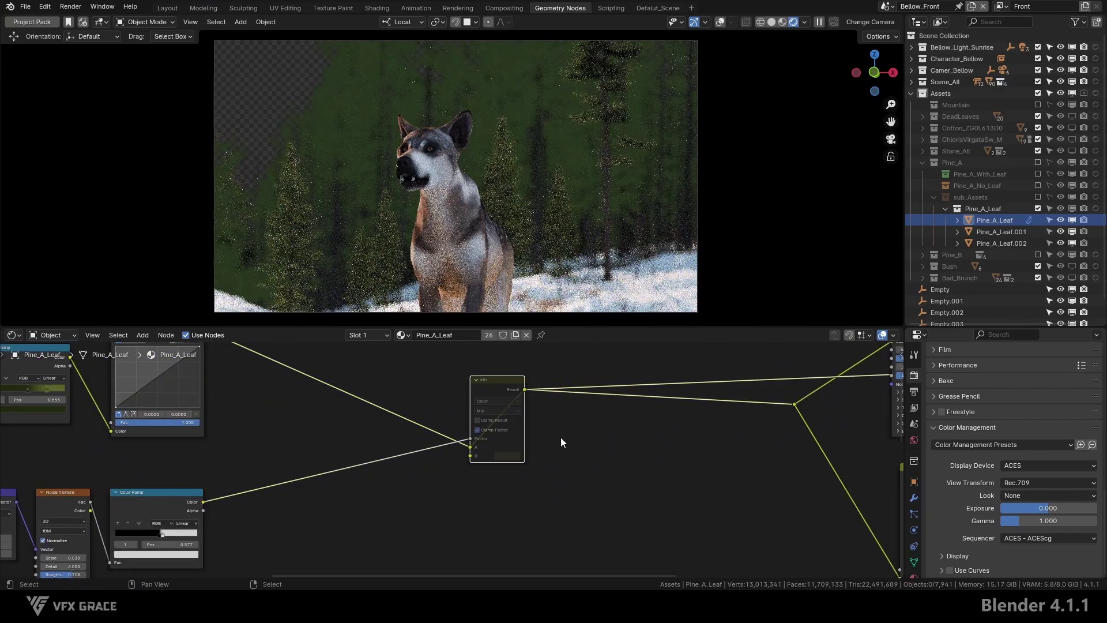
Unmute the Mix node and return the preview to the complete leaf shader.
{"action": "middle_click_drag", "start_coordinate": [561, 437], "coordinate": [569, 434]}
{"action": "key", "text": "m"}
{"action": "scroll", "coordinate": [406, 437], "scroll_direction": "up", "scroll_amount": 3}
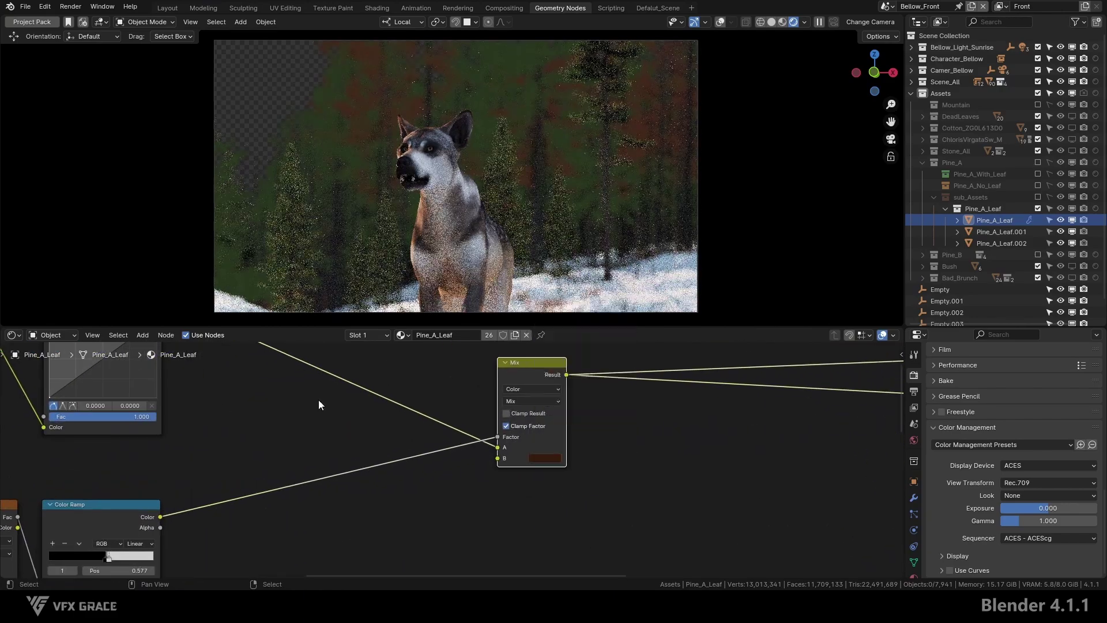
{"action": "scroll", "coordinate": [318, 406], "scroll_direction": "down", "scroll_amount": 2}
{"action": "left_click", "coordinate": [462, 447]}
{"action": "left_click_drag", "start_coordinate": [487, 429], "coordinate": [501, 429]}
{"action": "scroll", "coordinate": [488, 430], "scroll_direction": "down", "scroll_amount": 5}
{"action": "left_click", "coordinate": [793, 385], "text": "ctrl+shift"}
{"action": "scroll", "coordinate": [396, 392], "scroll_direction": "up", "scroll_amount": 5}
Set the Mix node's B colour to a dark reddish brown.
{"action": "left_click", "coordinate": [556, 470]}
{"action": "left_click_drag", "start_coordinate": [562, 450], "coordinate": [572, 451]}
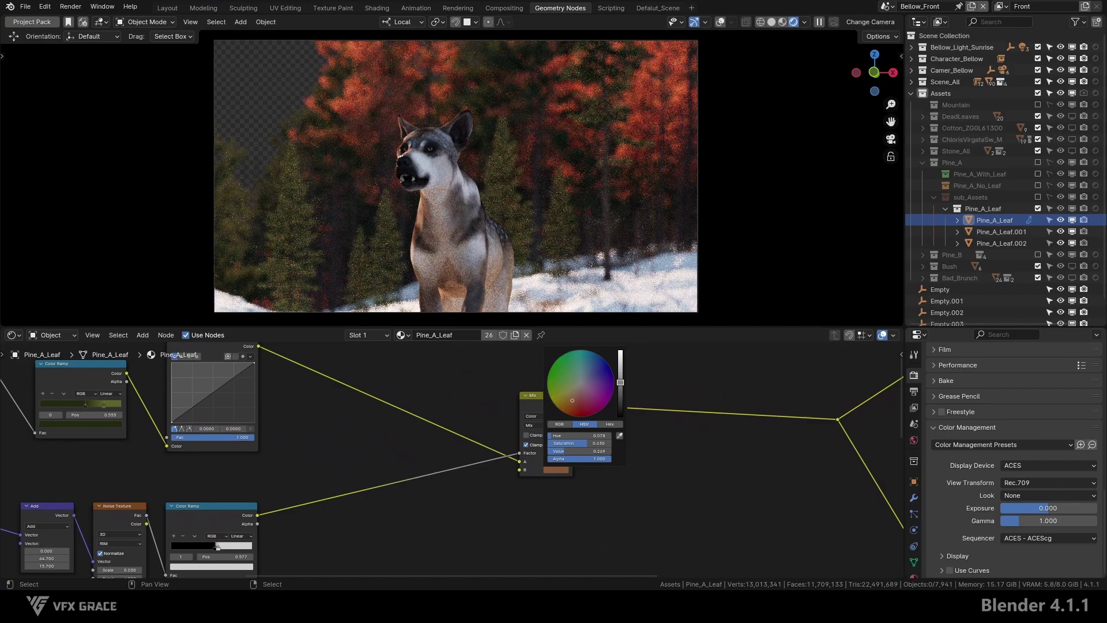
{"action": "left_click_drag", "start_coordinate": [621, 382], "coordinate": [621, 392]}
{"action": "left_click", "coordinate": [570, 409]}
Shift the lower Noise Texture by setting the Add node's vector to 57.1, 83.9 and 63.4.
{"action": "middle_click_drag", "start_coordinate": [173, 542], "coordinate": [571, 478]}
{"action": "scroll", "coordinate": [456, 490], "scroll_direction": "up", "scroll_amount": 5}
{"action": "left_click_drag", "start_coordinate": [442, 494], "coordinate": [662, 520]}
{"action": "left_click_drag", "start_coordinate": [633, 433], "coordinate": [321, 435]}
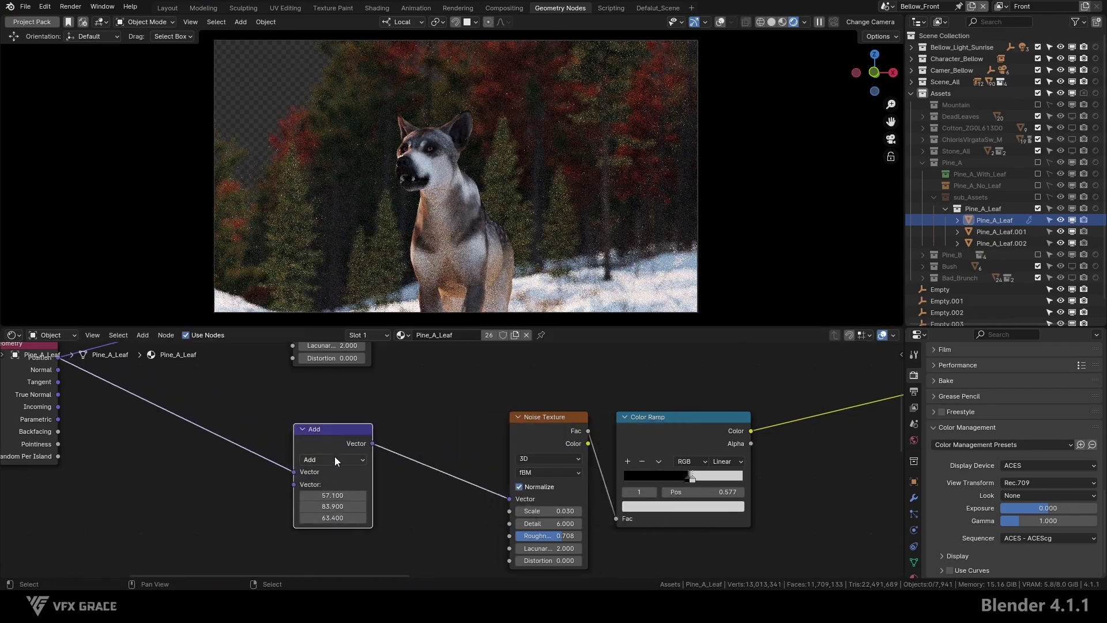
Connect the bottom Color Ramp's output to the Mix node's Factor in place of the noise mask.
{"action": "scroll", "coordinate": [332, 488], "scroll_direction": "down", "scroll_amount": 7}
{"action": "scroll", "coordinate": [663, 508], "scroll_direction": "down", "scroll_amount": 3}
{"action": "middle_click_drag", "start_coordinate": [672, 536], "coordinate": [380, 548]}
{"action": "scroll", "coordinate": [429, 559], "scroll_direction": "up", "scroll_amount": 1}
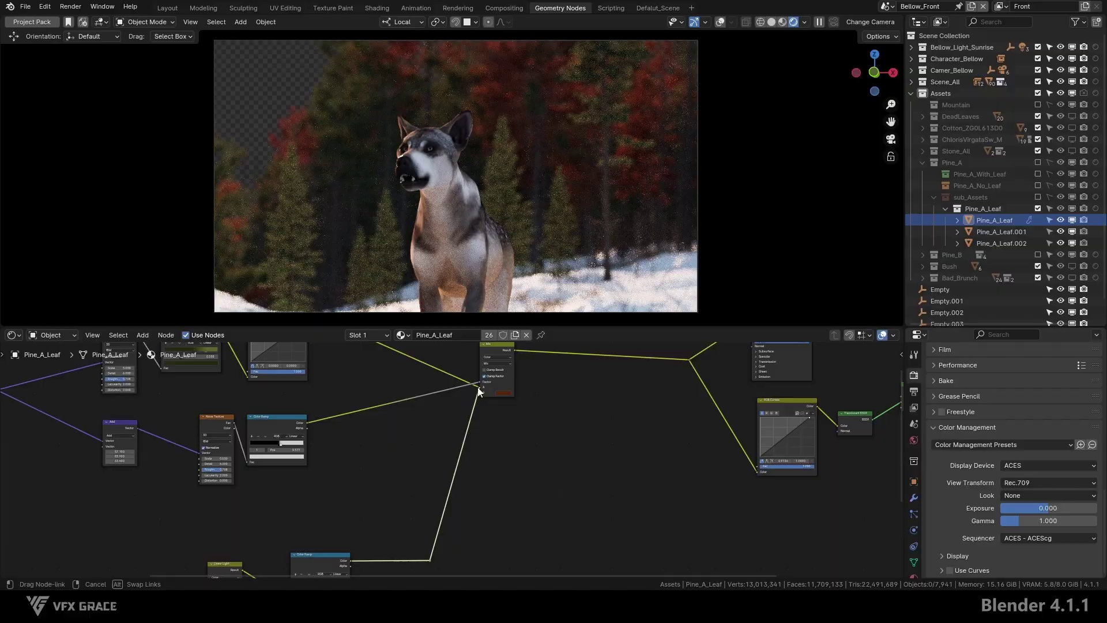
{"action": "scroll", "coordinate": [527, 418], "scroll_direction": "down", "scroll_amount": 3}
In a second 3D viewport, snap Empty to the 3D cursor among the trees and scale it.
{"action": "key", "text": "shift+F5"}
{"action": "middle_click_drag", "start_coordinate": [476, 444], "coordinate": [490, 496]}
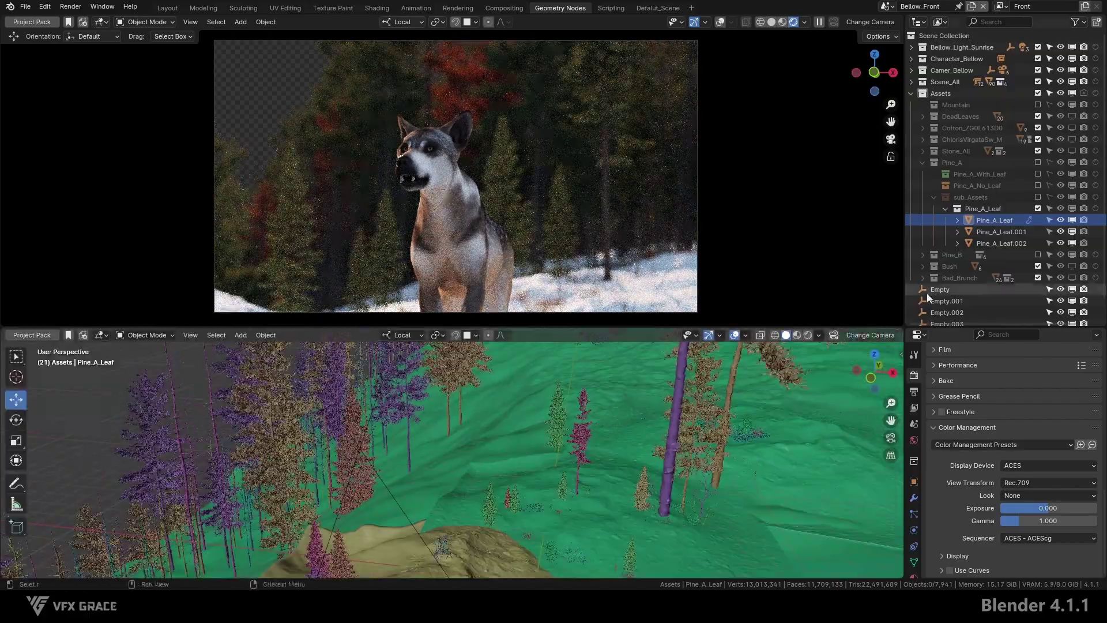
{"action": "left_click", "coordinate": [940, 290]}
{"action": "scroll", "coordinate": [544, 444], "scroll_direction": "down", "scroll_amount": 6}
{"action": "scroll", "coordinate": [455, 509], "scroll_direction": "up", "scroll_amount": 3}
{"action": "middle_click_drag", "start_coordinate": [545, 441], "coordinate": [516, 469], "text": "shift"}
{"action": "scroll", "coordinate": [473, 509], "scroll_direction": "up", "scroll_amount": 1}
{"action": "key", "text": "shift+s"}
{"action": "left_click", "coordinate": [475, 446]}
{"action": "key", "text": "s"}
{"action": "left_click", "coordinate": [550, 470]}
Show overlays in the rendered viewport and snap Empty.001 to a 3D cursor placed on the hillside trees.
{"action": "left_click", "coordinate": [946, 301]}
{"action": "scroll", "coordinate": [495, 455], "scroll_direction": "down", "scroll_amount": 3}
{"action": "middle_click_drag", "start_coordinate": [477, 288], "coordinate": [588, 202]}
{"action": "left_click", "coordinate": [720, 23]}
{"action": "middle_click_drag", "start_coordinate": [611, 150], "coordinate": [582, 178]}
{"action": "left_click", "coordinate": [482, 155]}
{"action": "key", "text": "shift+s"}
{"action": "left_click", "coordinate": [483, 98]}
Scale Empty.001 to adjust the size of the red-leaf area around it.
{"action": "scroll", "coordinate": [536, 197], "scroll_direction": "up", "scroll_amount": 3}
{"action": "key", "text": "s"}
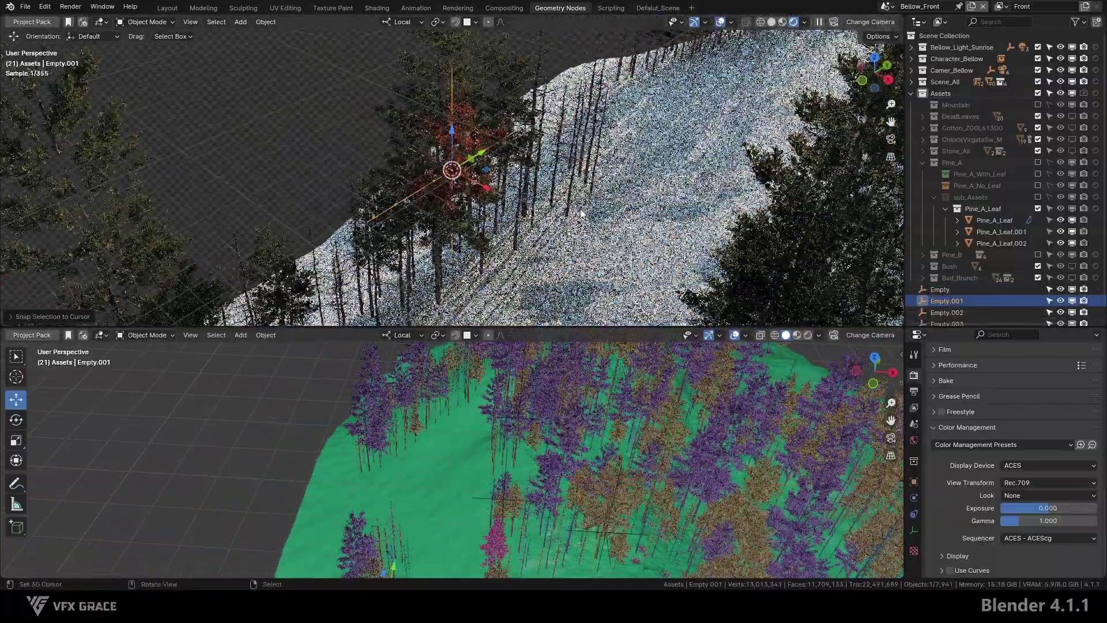
{"action": "left_click", "coordinate": [611, 213]}
{"action": "middle_click_drag", "start_coordinate": [622, 213], "coordinate": [667, 197]}
{"action": "scroll", "coordinate": [667, 197], "scroll_direction": "down", "scroll_amount": 4}
{"action": "key", "text": "s"}
{"action": "left_click", "coordinate": [577, 202]}
{"action": "middle_click_drag", "start_coordinate": [576, 202], "coordinate": [611, 217]}
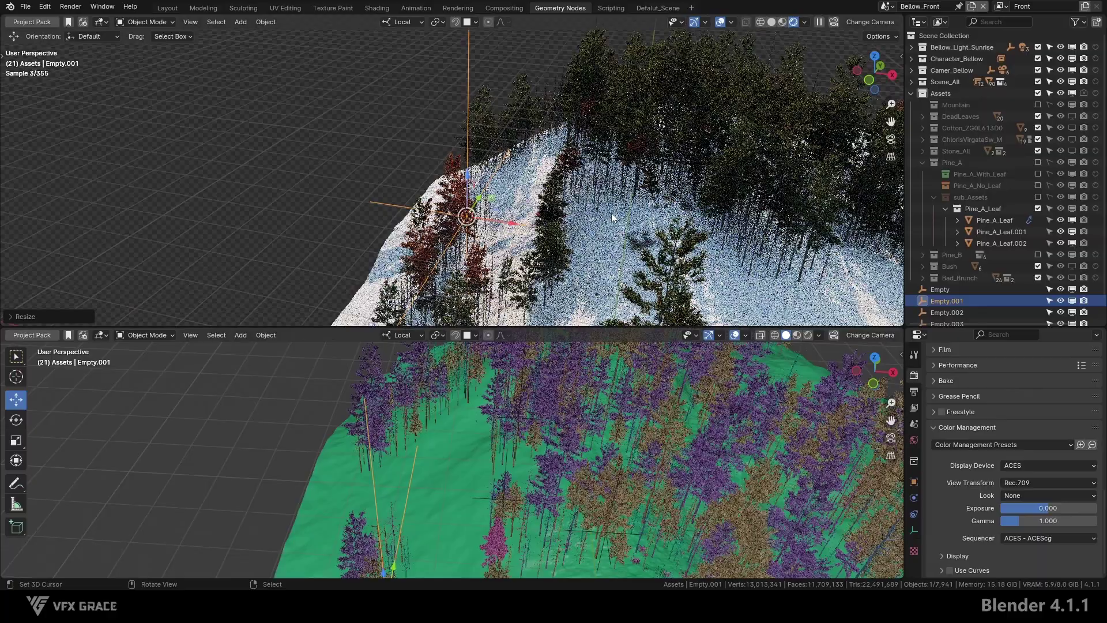
Snap Empty.002 to a 3D cursor placed on the trees farther up the slope and scale it.
{"action": "left_click", "coordinate": [944, 314]}
{"action": "left_click", "coordinate": [511, 200]}
{"action": "key", "text": "shift+s"}
{"action": "left_click", "coordinate": [513, 135]}
{"action": "middle_click_drag", "start_coordinate": [514, 135], "coordinate": [557, 114]}
{"action": "key", "text": "s"}
{"action": "left_click", "coordinate": [611, 139]}
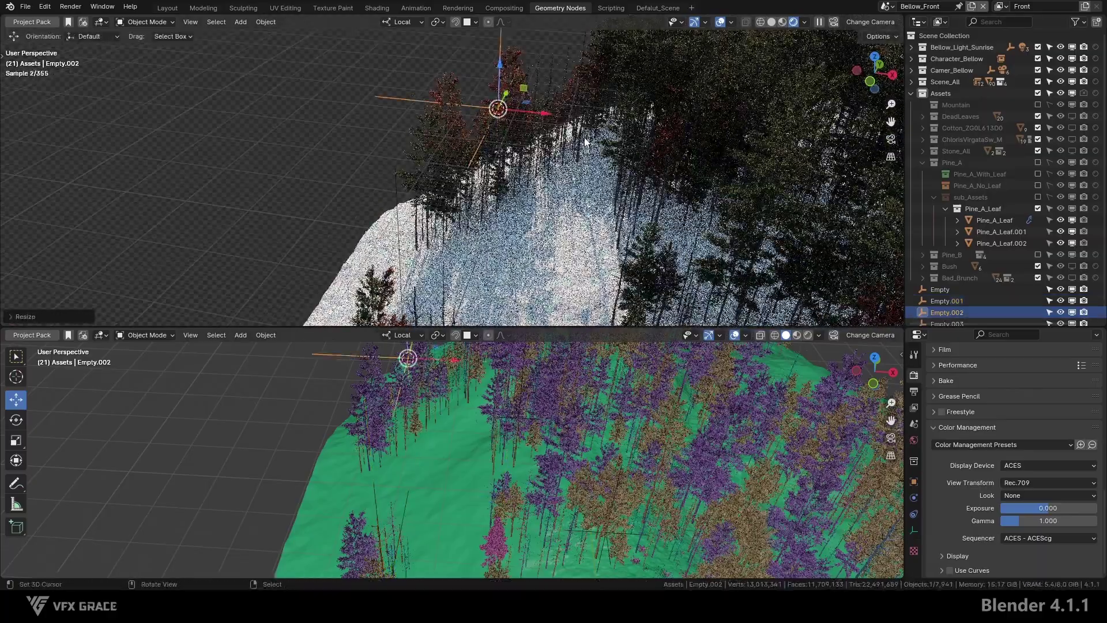
Snap Empty.003 to a 3D cursor placed on the trees at the hilltop and scale it.
{"action": "scroll", "coordinate": [460, 197], "scroll_direction": "down", "scroll_amount": 4}
{"action": "scroll", "coordinate": [964, 274], "scroll_direction": "down", "scroll_amount": 2}
{"action": "left_click", "coordinate": [948, 302]}
{"action": "left_click", "coordinate": [629, 220]}
{"action": "key", "text": "shift+s"}
{"action": "left_click", "coordinate": [630, 162]}
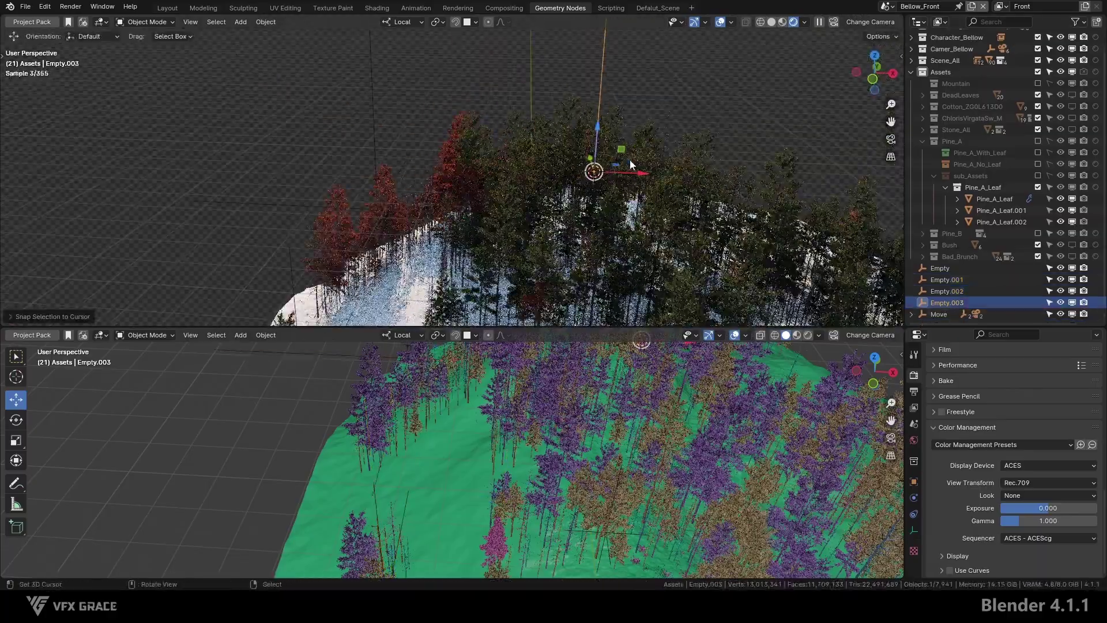
{"action": "key", "text": "s"}
{"action": "left_click", "coordinate": [644, 215]}
Move Empty.003 farther along the ridge and rescale it around the trees there.
{"action": "middle_click_drag", "start_coordinate": [685, 187], "coordinate": [535, 214], "text": "shift"}
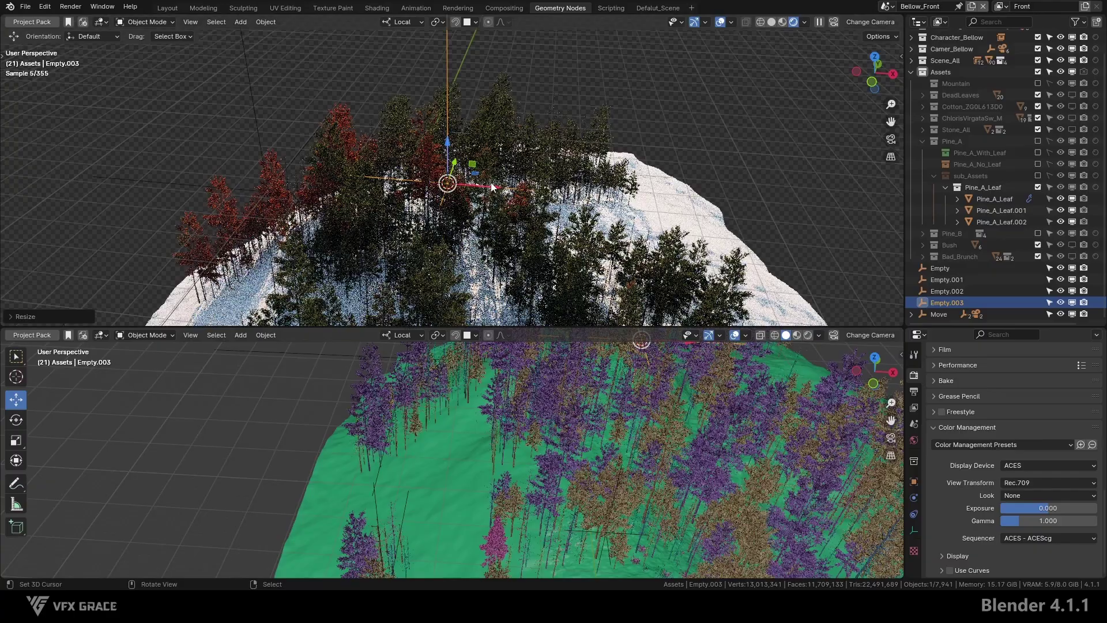
{"action": "left_click_drag", "start_coordinate": [445, 174], "coordinate": [504, 180]}
{"action": "middle_click_drag", "start_coordinate": [503, 180], "coordinate": [448, 178]}
{"action": "left_click_drag", "start_coordinate": [531, 168], "coordinate": [622, 128]}
{"action": "key", "text": "s"}
{"action": "left_click", "coordinate": [657, 136]}
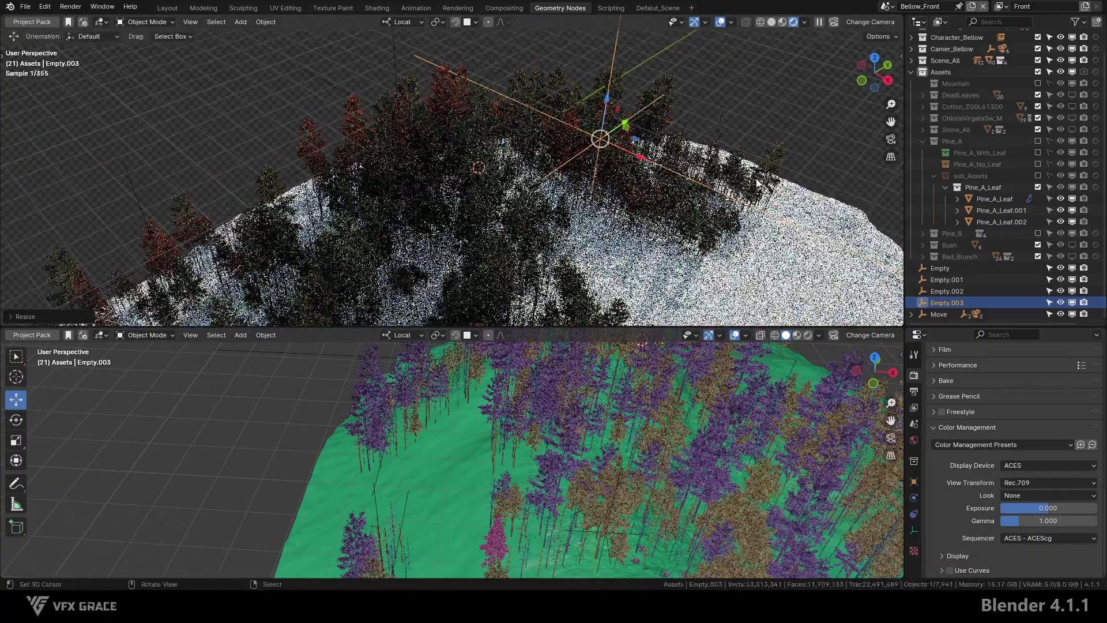
{"action": "middle_click_drag", "start_coordinate": [657, 135], "coordinate": [669, 120]}
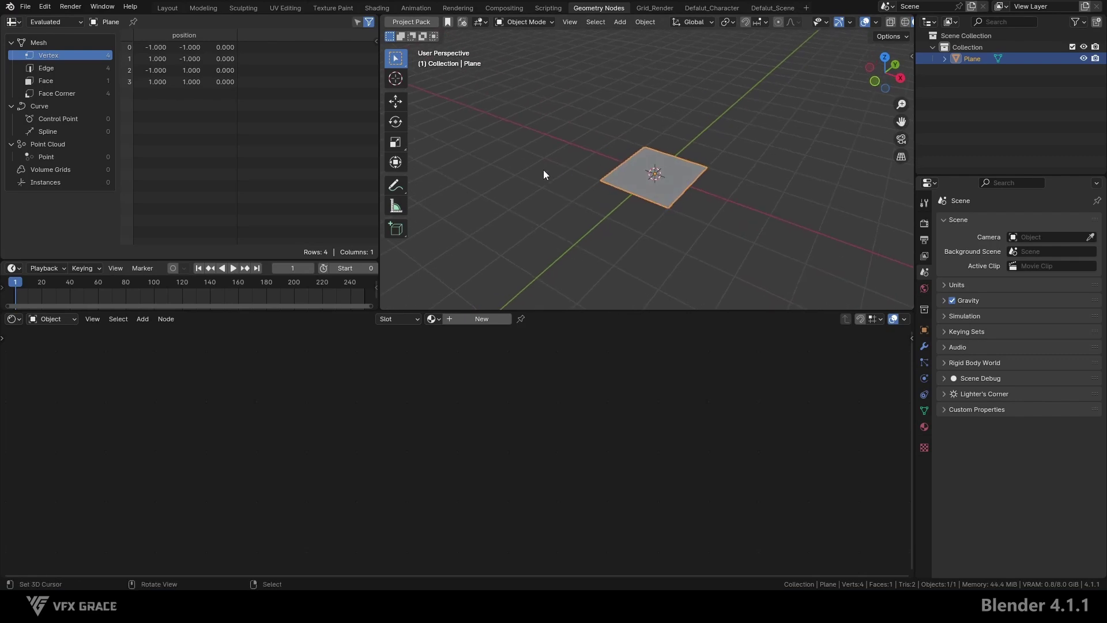
Scale the plane's mesh in Edit Mode to about 11 units across.
{"action": "key", "text": "Tab"}
{"action": "key", "text": "s"}
{"action": "left_click", "coordinate": [498, 165]}
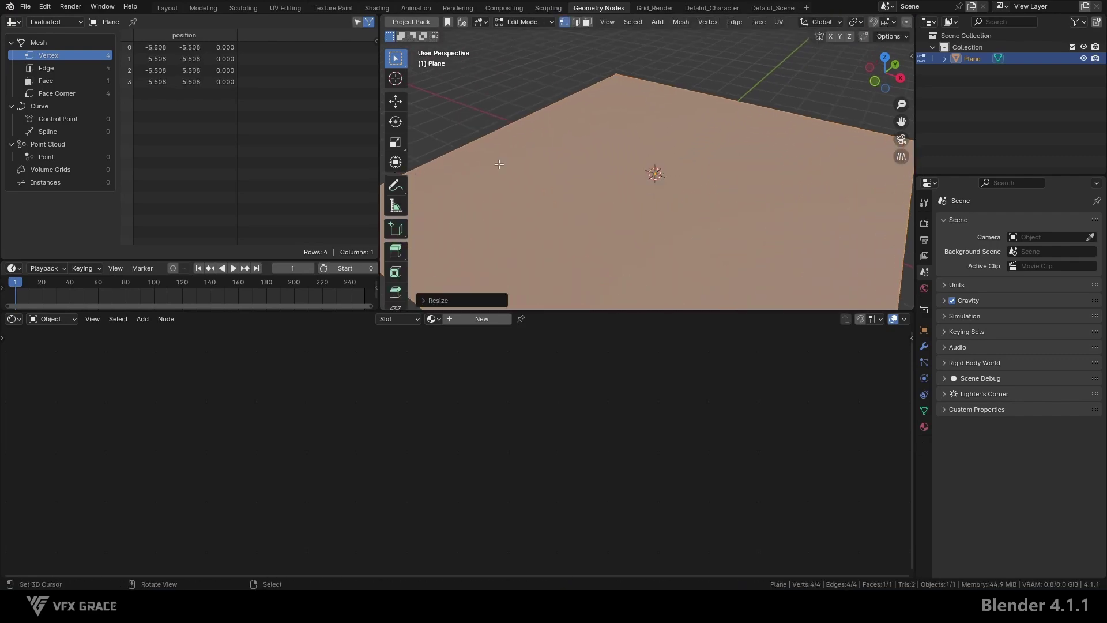
Return to Object Mode, switch the viewport to rendered shading, and create a new material for the plane.
{"action": "key", "text": "Tab"}
{"action": "key", "text": "z"}
{"action": "left_click", "coordinate": [649, 111]}
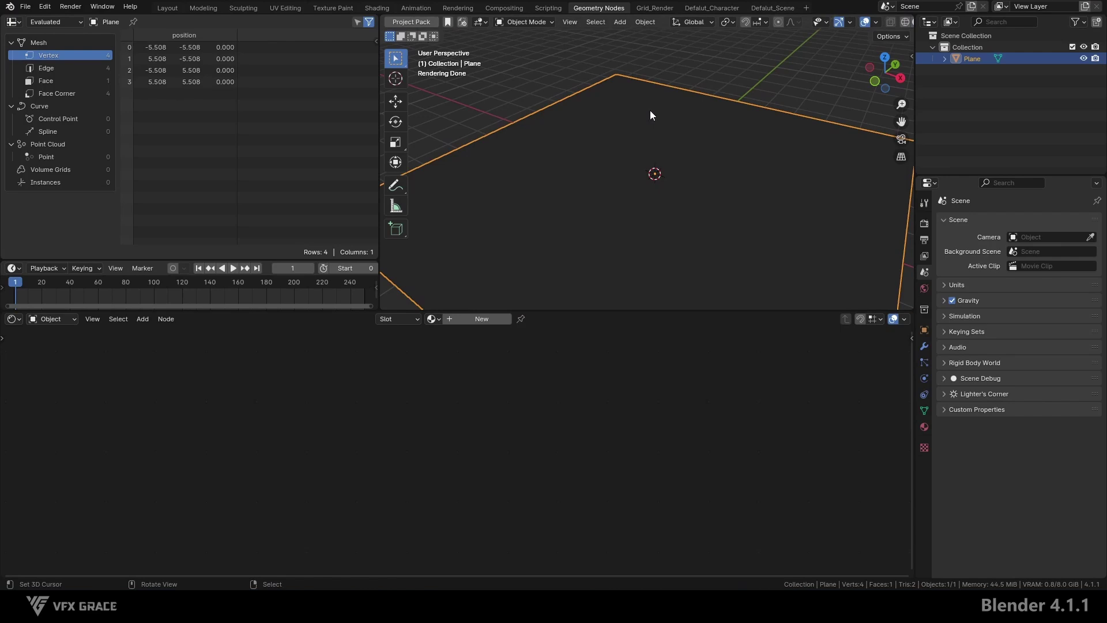
{"action": "left_click", "coordinate": [482, 320]}
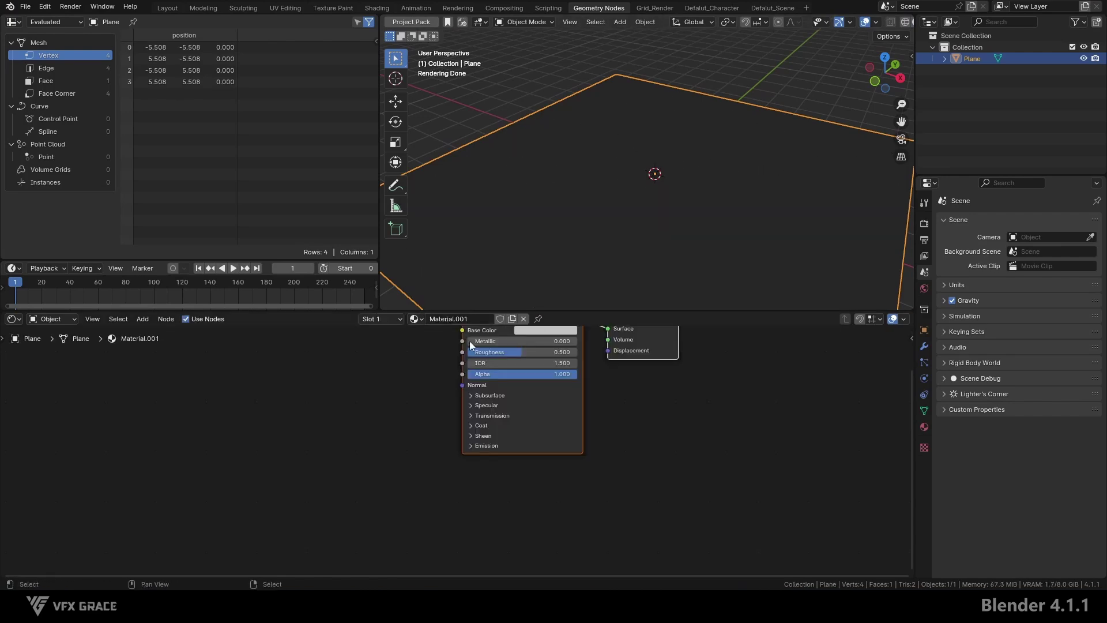
{"action": "middle_click_drag", "start_coordinate": [390, 409], "coordinate": [445, 407]}
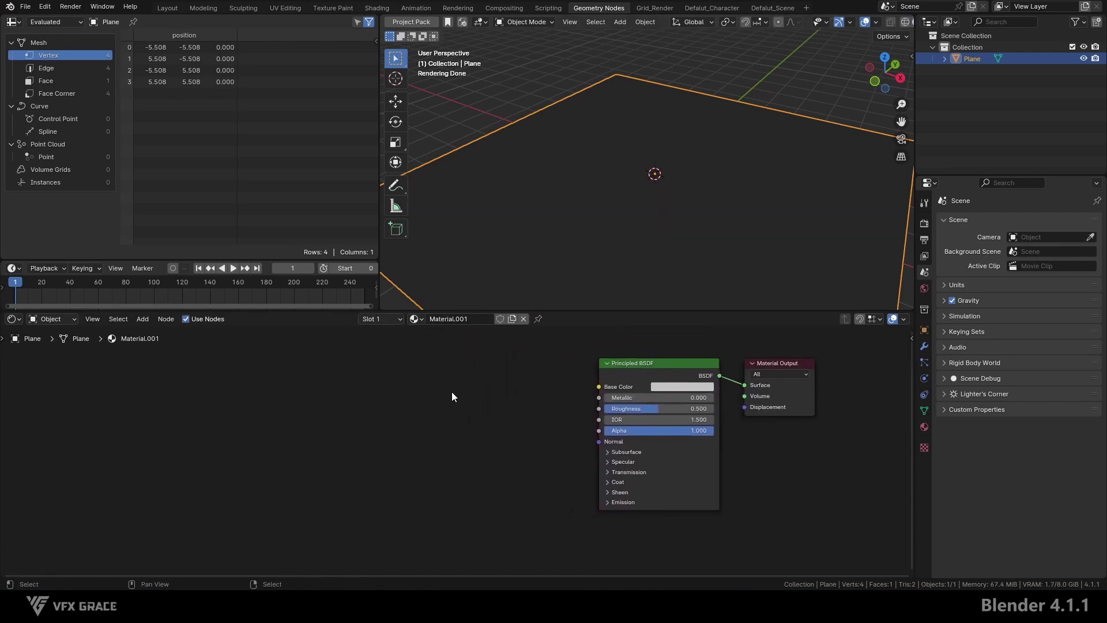
Add a Plain Axes empty at the plane's centre and reselect the plane.
{"action": "left_click", "coordinate": [977, 105]}
{"action": "key", "text": "shift+a"}
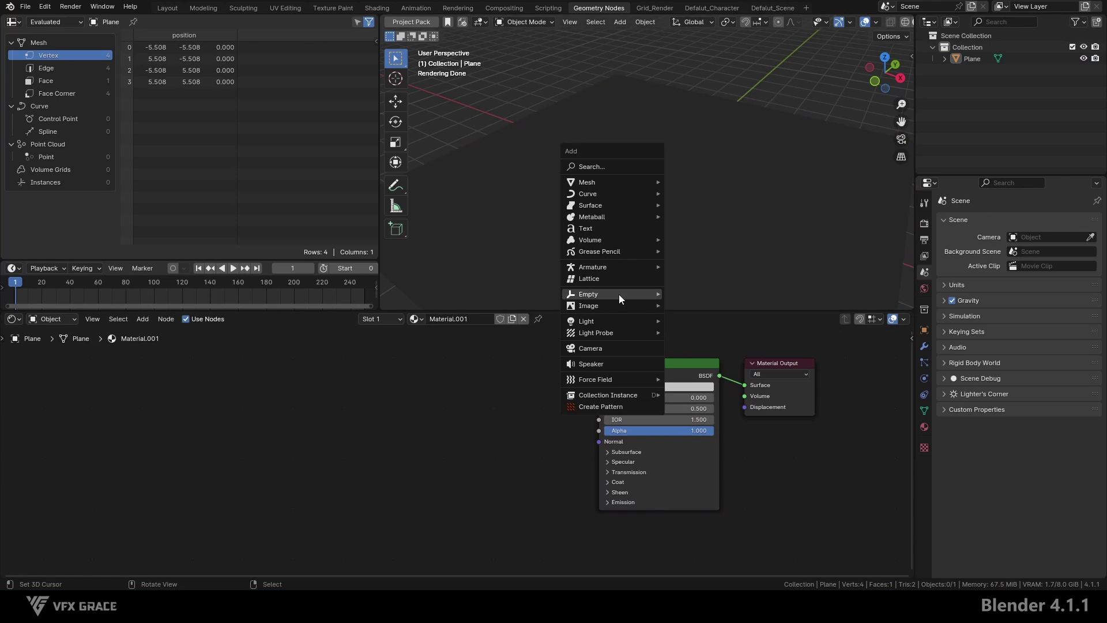
{"action": "mouse_move", "coordinate": [654, 294]}
{"action": "left_click", "coordinate": [689, 294]}
{"action": "left_click", "coordinate": [686, 293]}
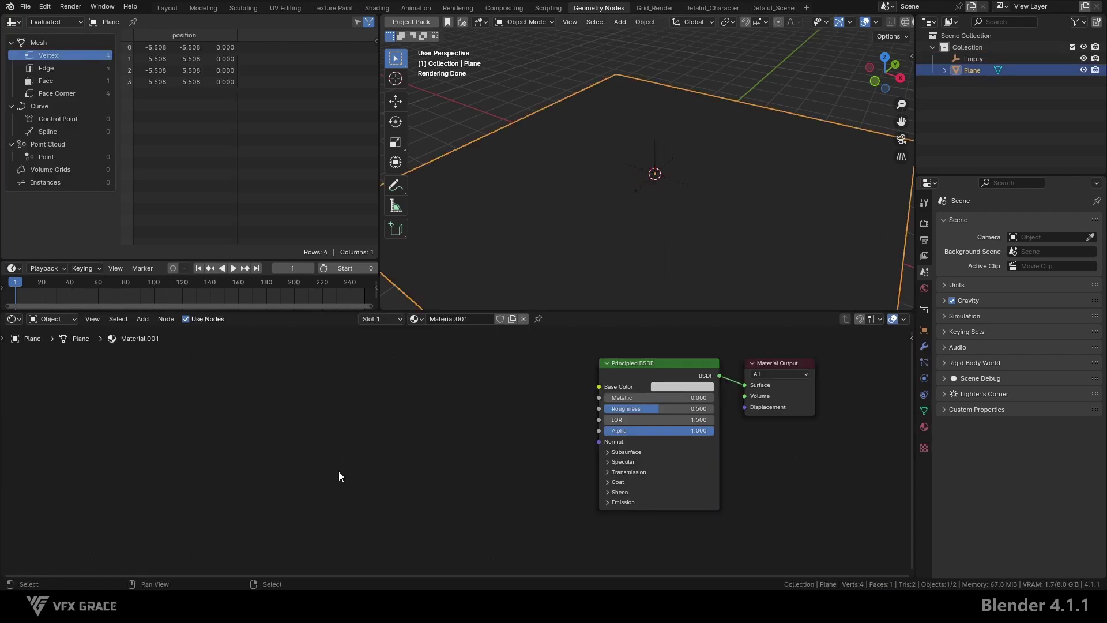
Add a Texture Coordinate node with the Empty as its object and place it well before the Principled BSDF.
{"action": "middle_click_drag", "start_coordinate": [338, 471], "coordinate": [431, 423]}
{"action": "key", "text": "shift+a"}
{"action": "mouse_move", "coordinate": [424, 431]}
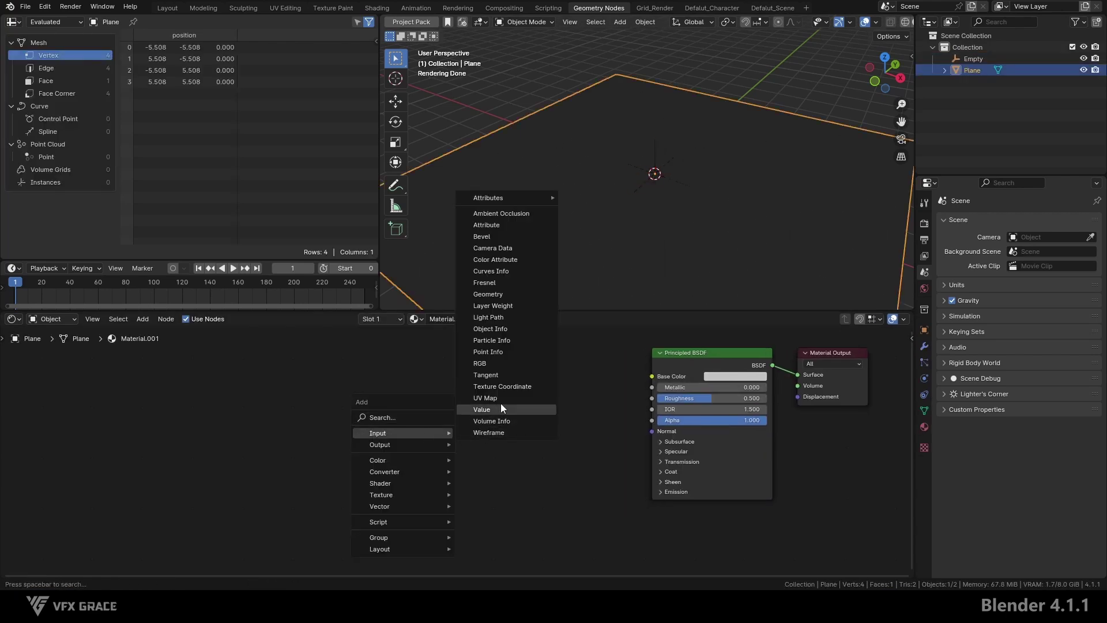
{"action": "left_click", "coordinate": [510, 387]}
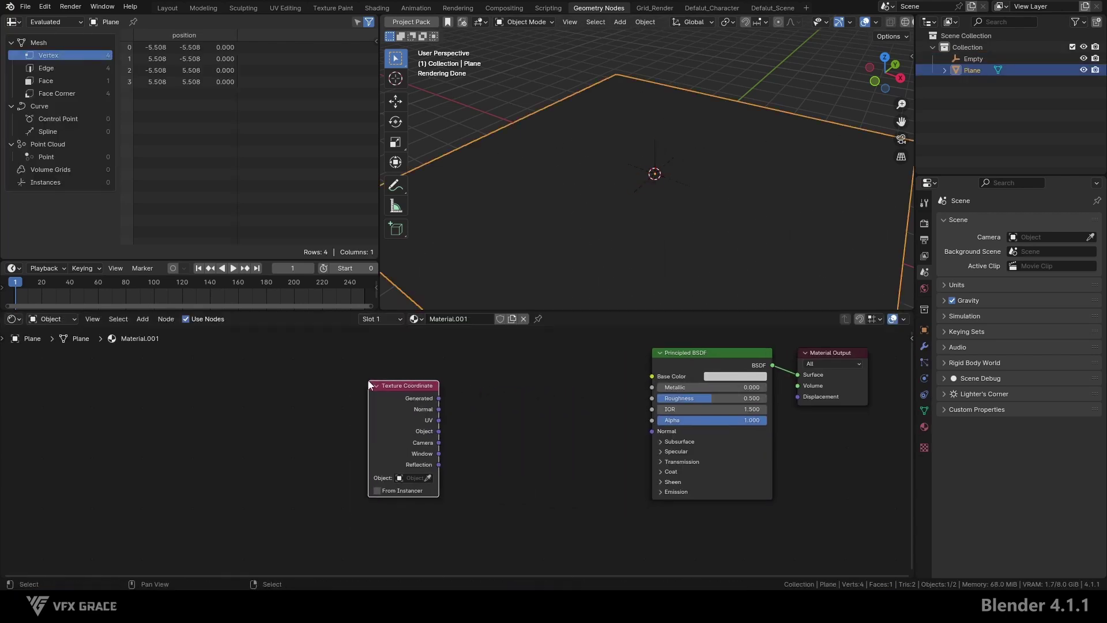
{"action": "left_click", "coordinate": [429, 477]}
{"action": "left_click", "coordinate": [978, 54]}
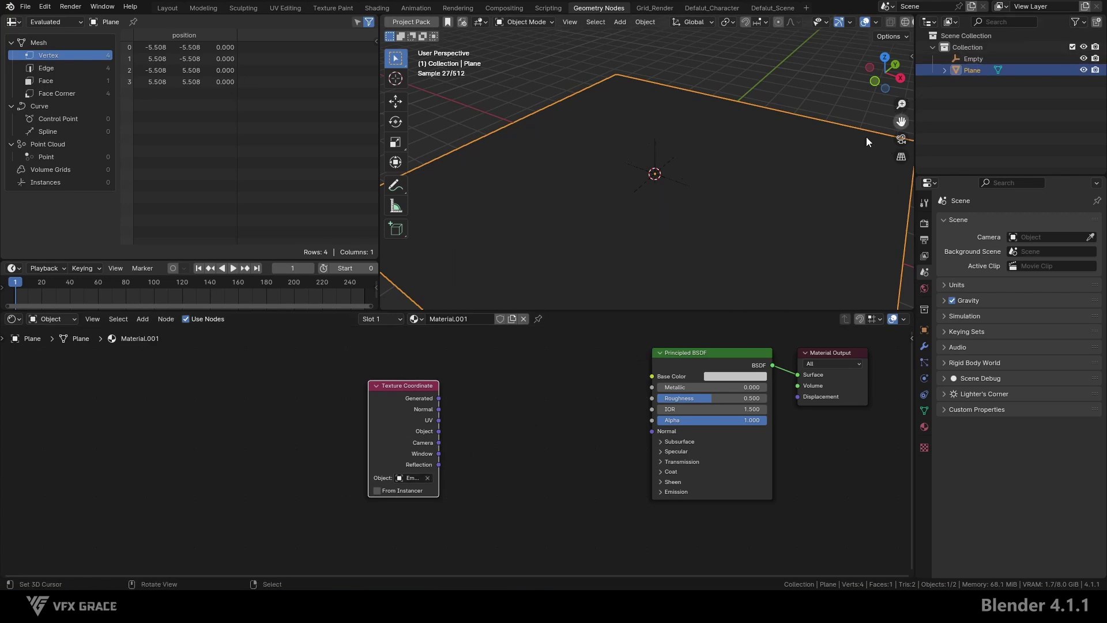
{"action": "left_click_drag", "start_coordinate": [375, 408], "coordinate": [323, 406]}
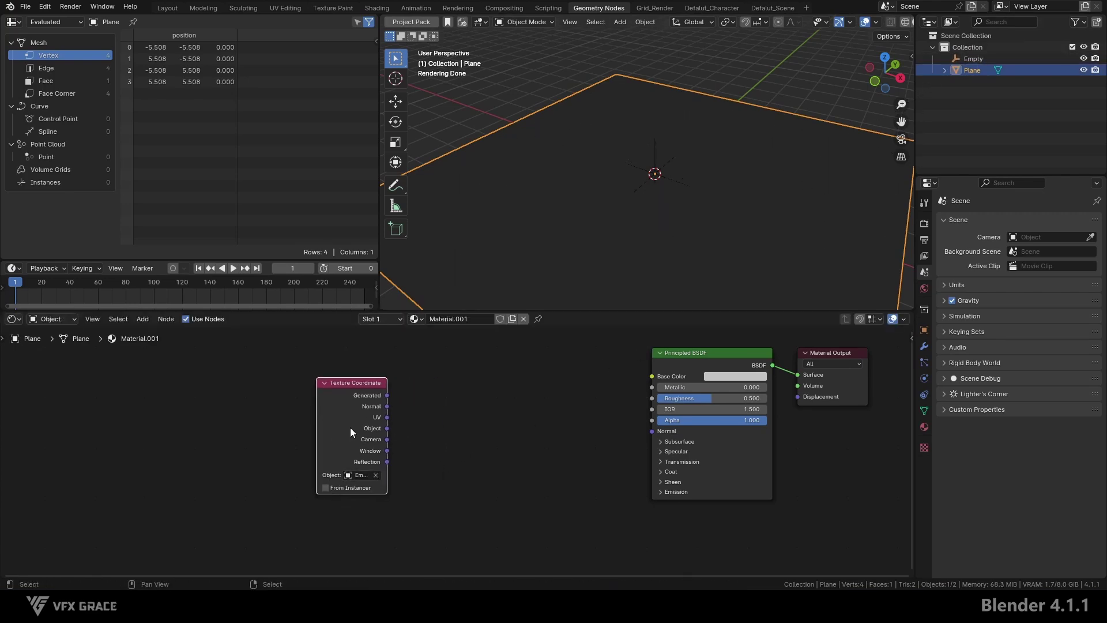
Preview the Texture Coordinate node's Object output on the plane and move the node farther from the shader.
{"action": "scroll", "coordinate": [351, 427], "scroll_direction": "up", "scroll_amount": 1}
{"action": "left_click", "coordinate": [365, 427], "text": "ctrl+shift"}
{"action": "left_click", "coordinate": [365, 427], "text": "ctrl+shift"}
{"action": "left_click", "coordinate": [366, 426], "text": "ctrl+shift"}
{"action": "left_click", "coordinate": [365, 426], "text": "ctrl+shift"}
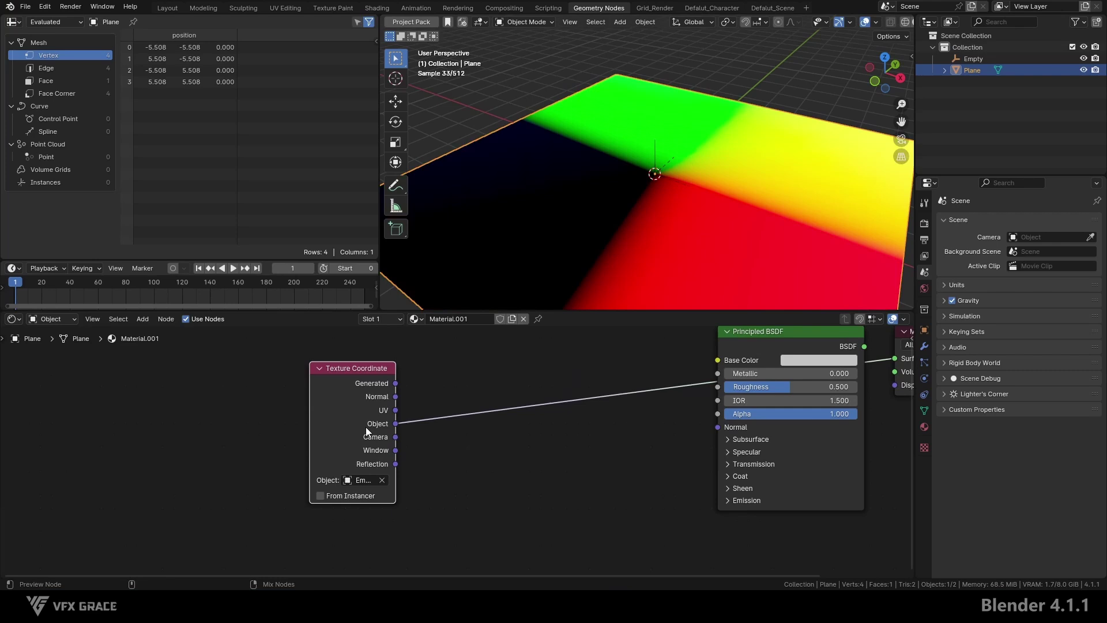
{"action": "left_click_drag", "start_coordinate": [355, 409], "coordinate": [321, 411]}
{"action": "mouse_move", "coordinate": [610, 182]}
{"action": "middle_mouse_down"}
{"action": "mouse_move", "coordinate": [697, 207]}
{"action": "mouse_move", "coordinate": [620, 186]}
{"action": "middle_mouse_up"}
{"action": "middle_click_drag", "start_coordinate": [487, 391], "coordinate": [455, 392]}
Insert a Vector Math node after the Texture Coordinate's Object output and set its operation to Length.
{"action": "left_click", "coordinate": [455, 392]}
{"action": "key", "text": "shift+a"}
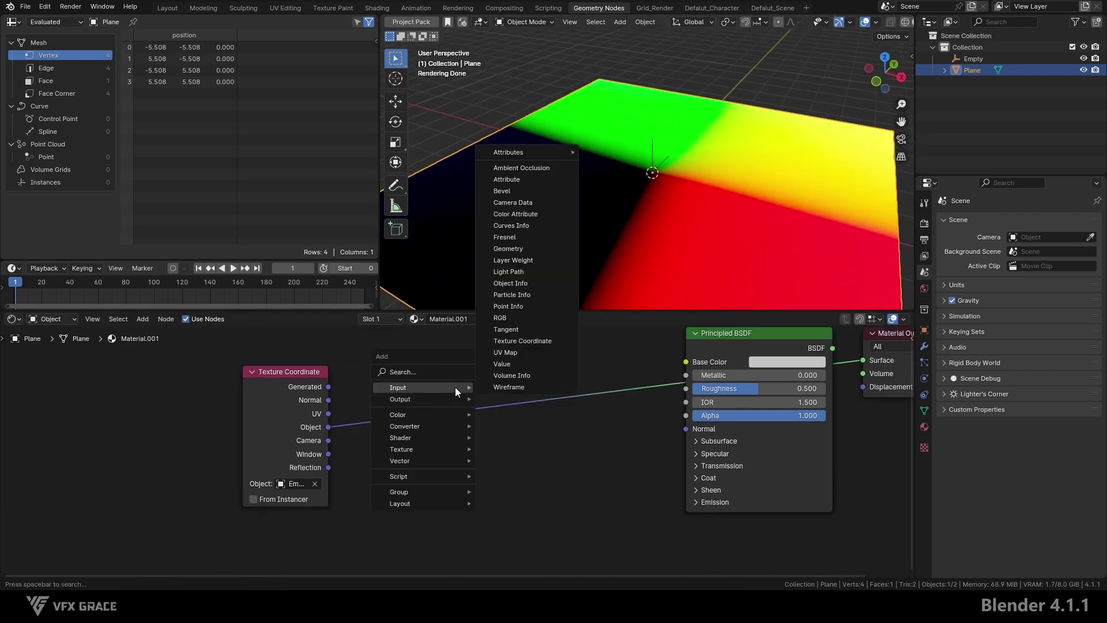
{"action": "mouse_move", "coordinate": [446, 437]}
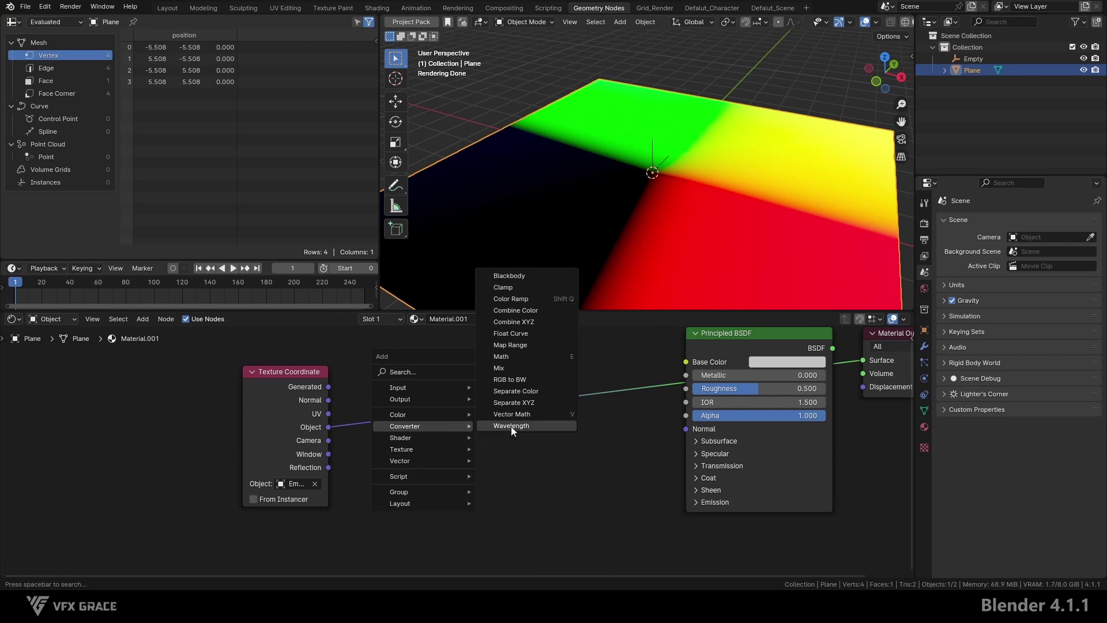
{"action": "left_click", "coordinate": [520, 414]}
{"action": "left_click", "coordinate": [394, 352]}
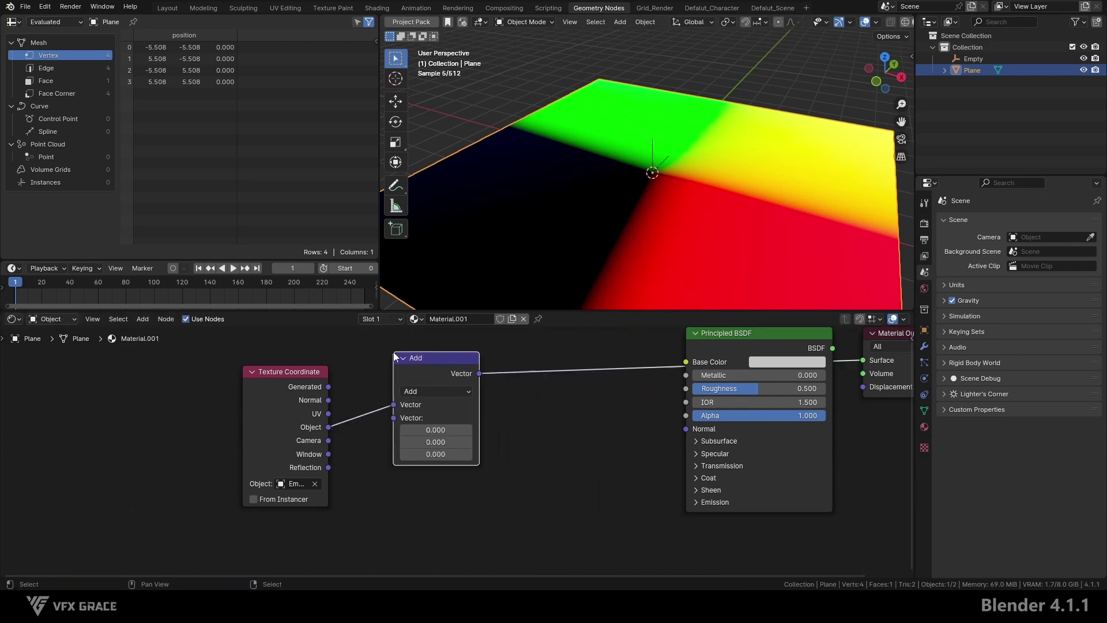
{"action": "left_click", "coordinate": [433, 389]}
{"action": "left_click", "coordinate": [433, 379]}
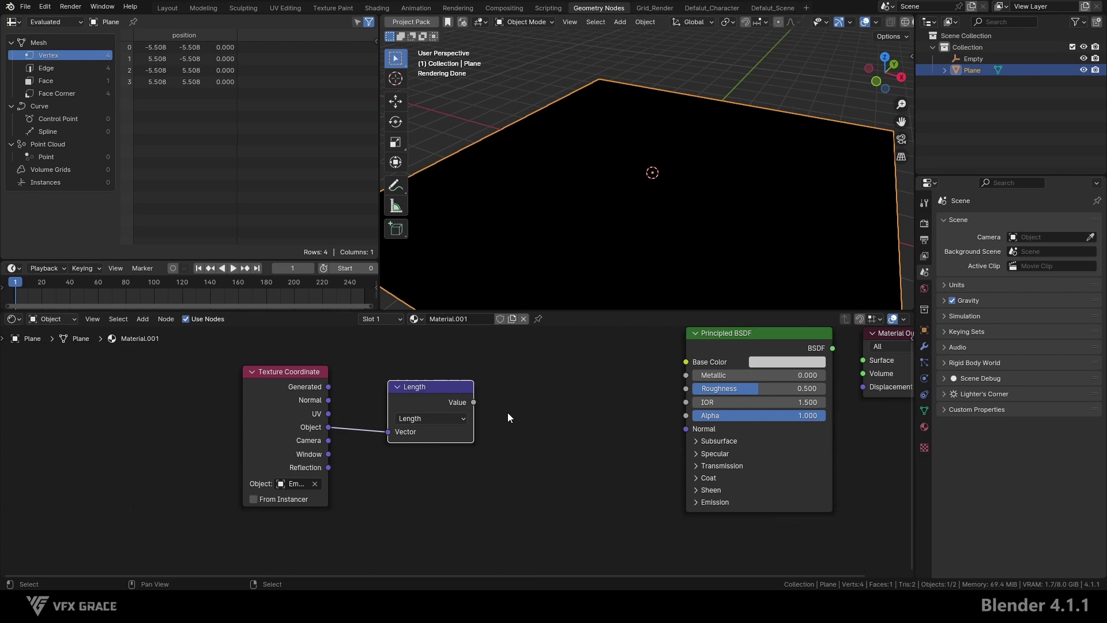
Preview the Length node's Value output on the plane.
{"action": "left_click", "coordinate": [496, 412]}
{"action": "left_click", "coordinate": [450, 396], "text": "ctrl+shift"}
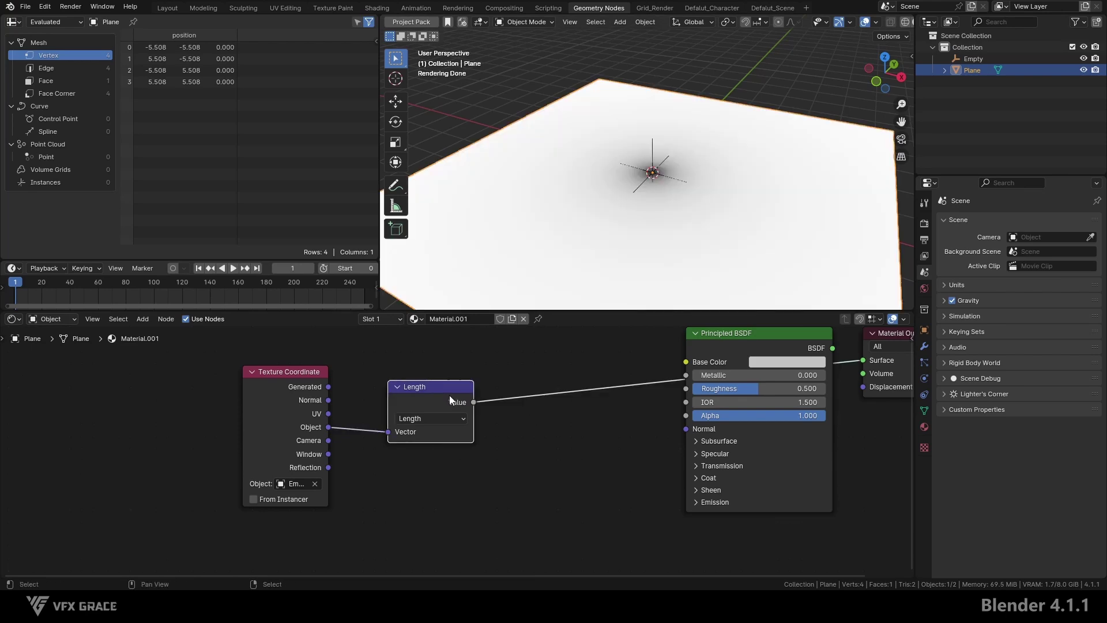
{"action": "mouse_move", "coordinate": [649, 178]}
{"action": "middle_mouse_down"}
{"action": "mouse_move", "coordinate": [676, 219]}
{"action": "mouse_move", "coordinate": [663, 184]}
{"action": "middle_mouse_up"}
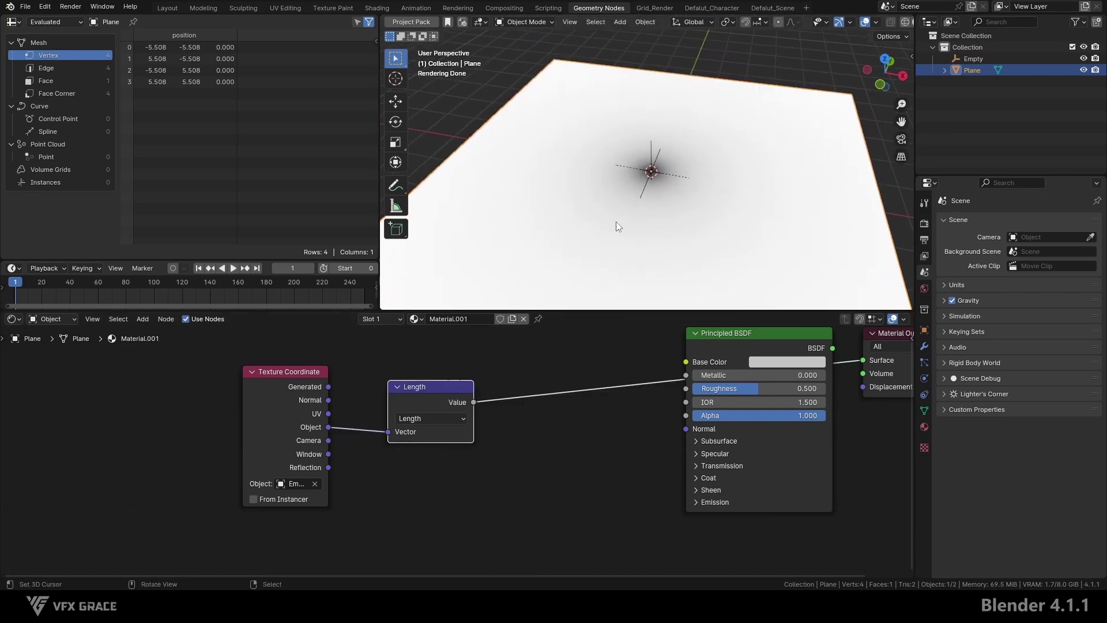
Move the Texture Coordinate and Length nodes together farther from the Principled BSDF to make room between them.
{"action": "left_click_drag", "start_coordinate": [205, 384], "coordinate": [421, 442]}
{"action": "key", "text": "g"}
{"action": "left_click", "coordinate": [345, 463]}
{"action": "middle_click_drag", "start_coordinate": [380, 451], "coordinate": [422, 471]}
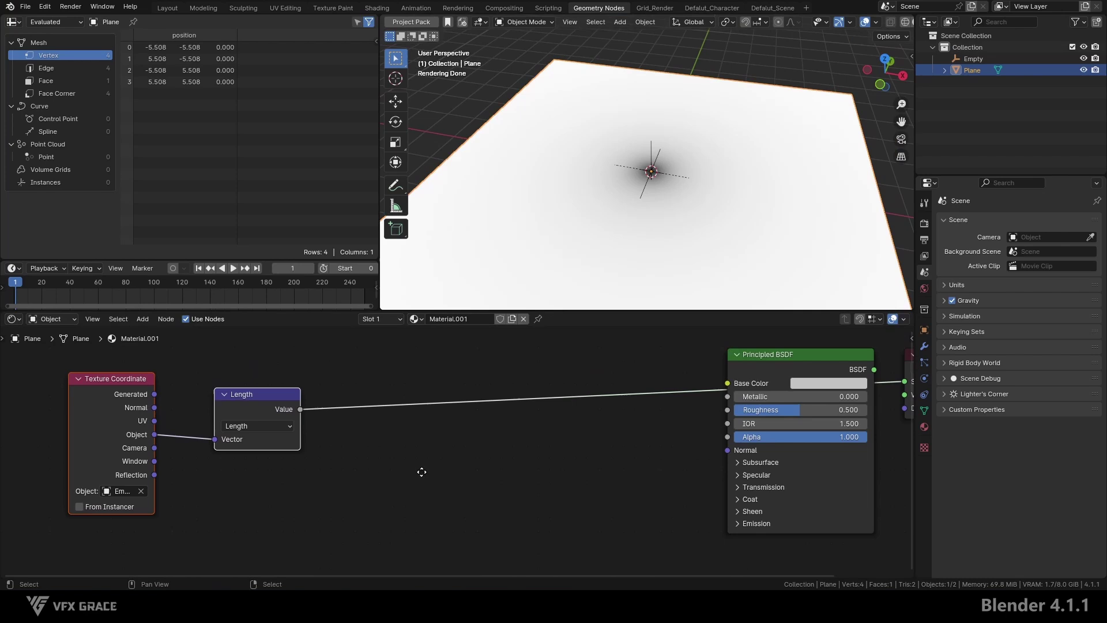
Insert a Color Ramp between the Length node and the Principled BSDF, flip the ramp and move the node slightly toward the shader.
{"action": "key", "text": "shift+a"}
{"action": "mouse_move", "coordinate": [444, 454]}
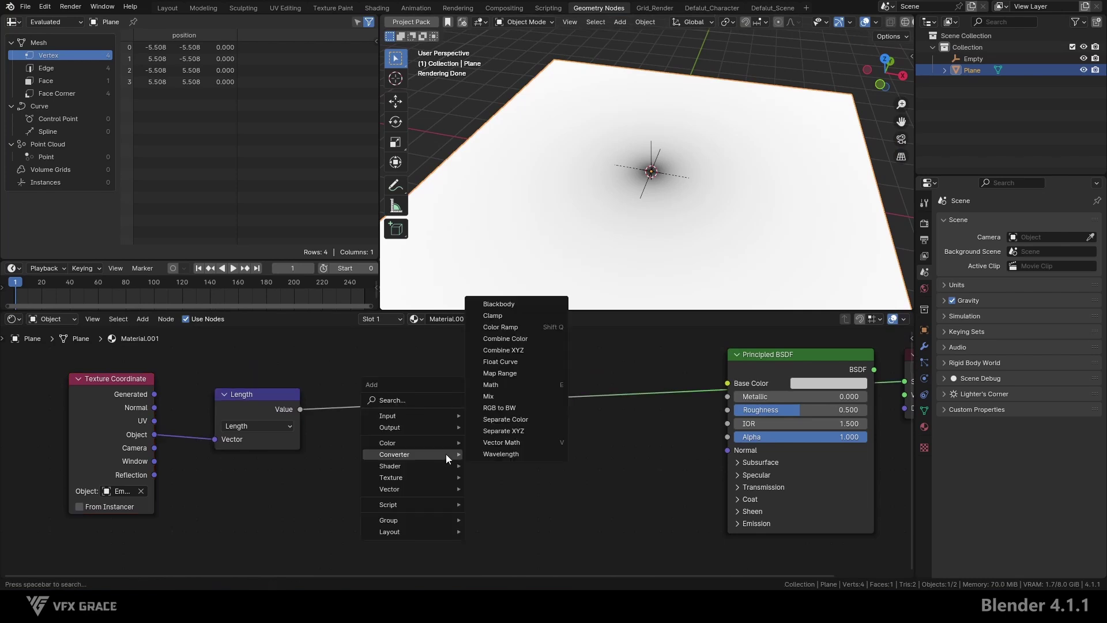
{"action": "left_click", "coordinate": [516, 327]}
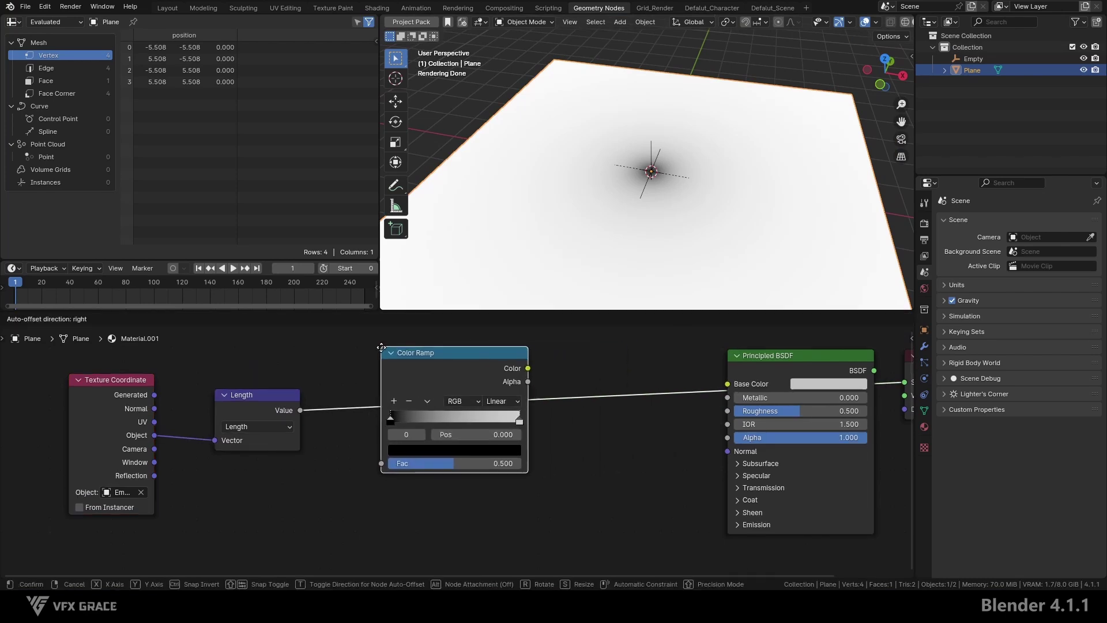
{"action": "left_click", "coordinate": [374, 351]}
{"action": "left_click", "coordinate": [427, 400]}
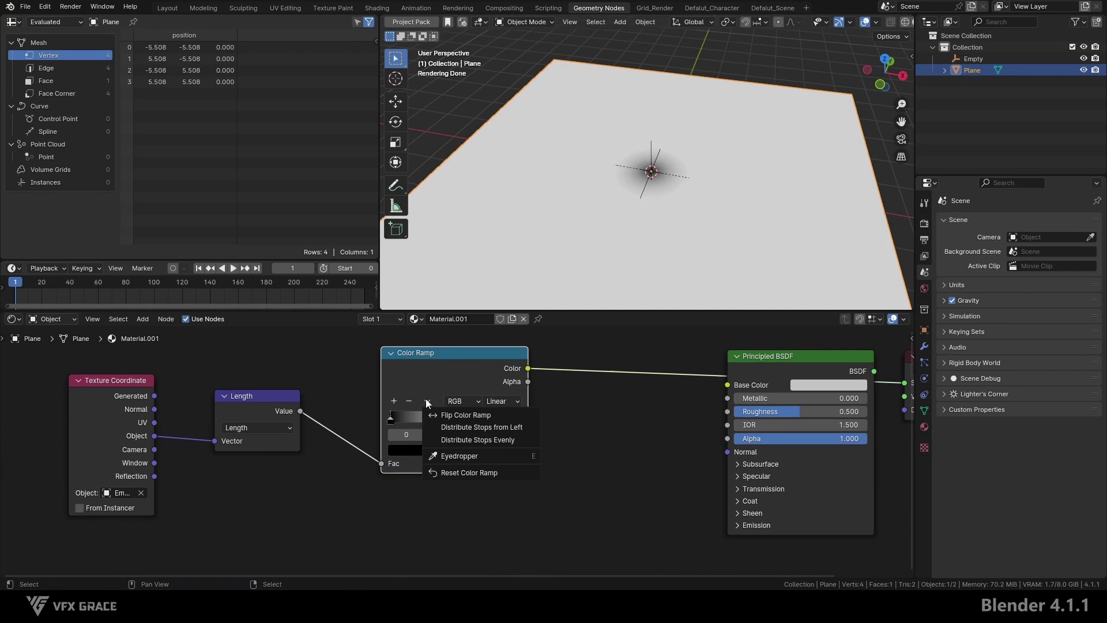
{"action": "left_click", "coordinate": [440, 413]}
{"action": "left_click_drag", "start_coordinate": [485, 376], "coordinate": [518, 381]}
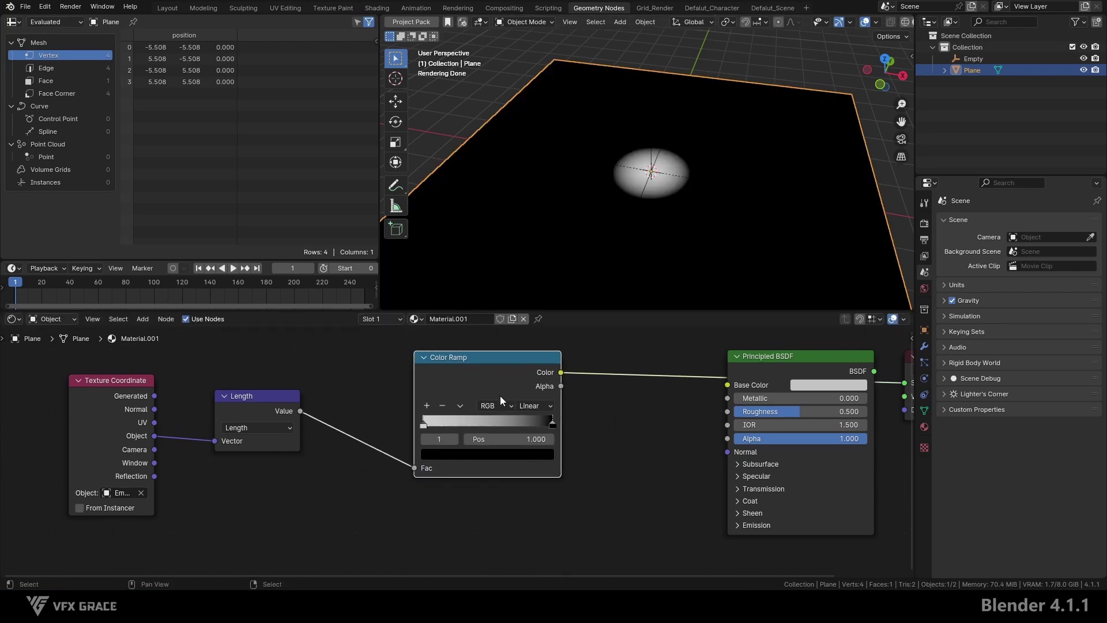
{"action": "mouse_move", "coordinate": [466, 422]}
{"action": "left_mouse_down"}
{"action": "mouse_move", "coordinate": [507, 424]}
{"action": "mouse_move", "coordinate": [380, 420]}
{"action": "mouse_move", "coordinate": [458, 422]}
{"action": "left_mouse_up"}
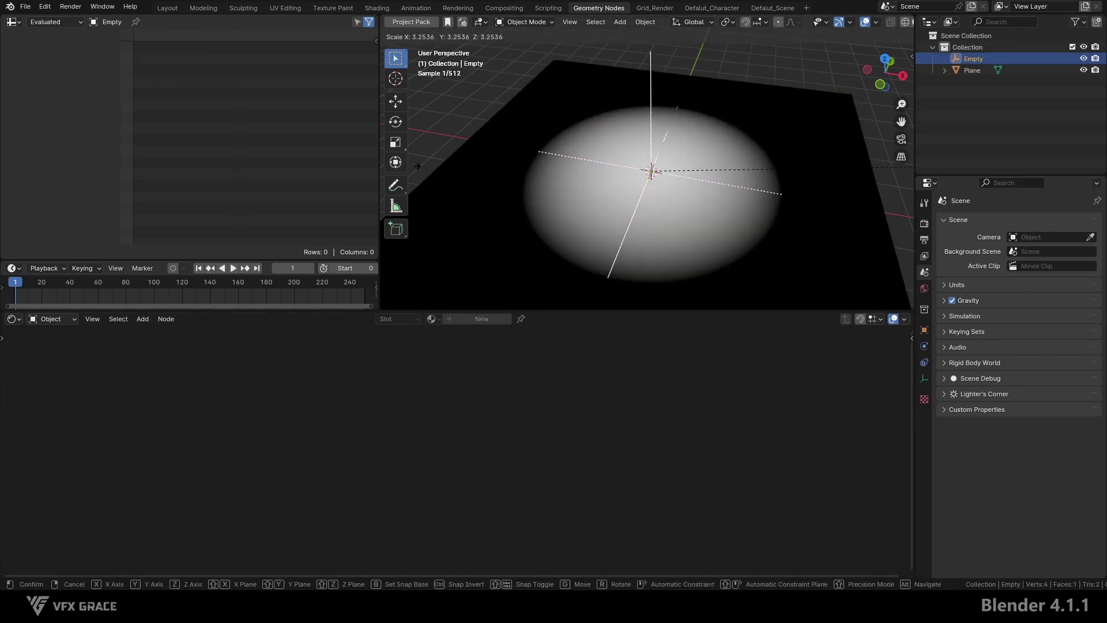
Try scaling up the empty, cancel it, and move the empty slightly along its X and Y axes on the plane.
{"action": "left_click", "coordinate": [768, 179]}
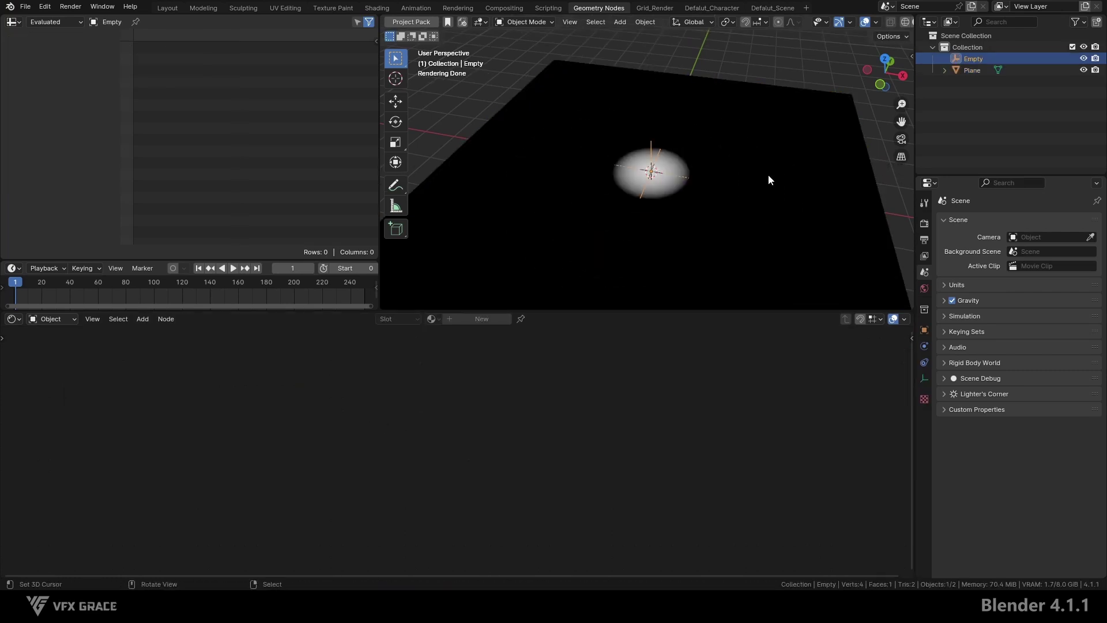
{"action": "left_click_drag", "start_coordinate": [696, 179], "coordinate": [703, 182]}
{"action": "left_click_drag", "start_coordinate": [668, 144], "coordinate": [669, 136]}
{"action": "left_click", "coordinate": [671, 144]}
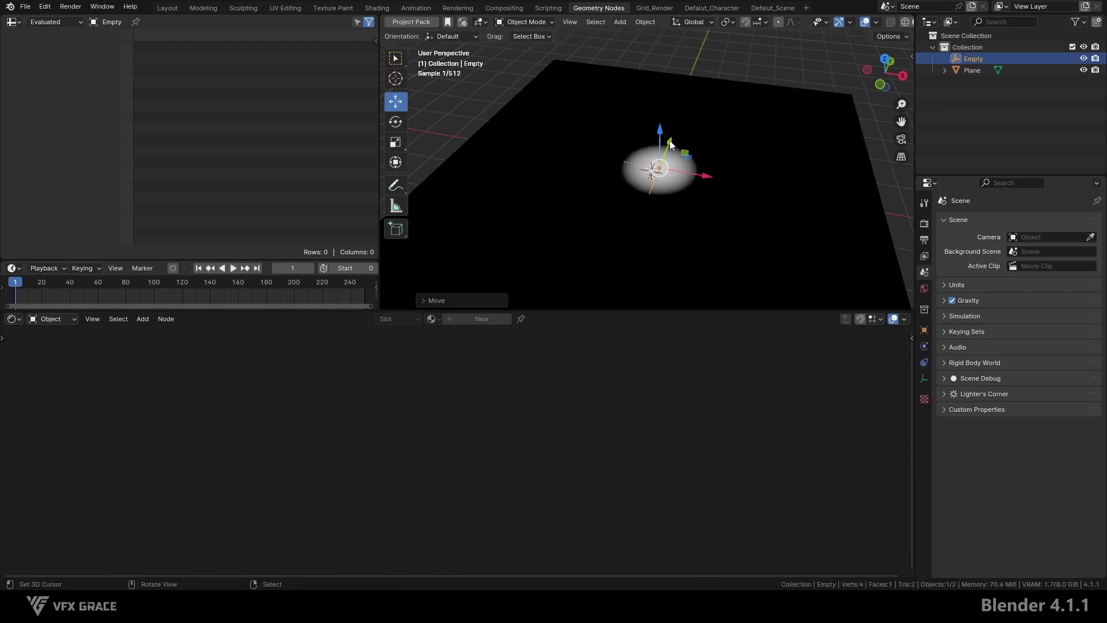
{"action": "scroll", "coordinate": [671, 164], "scroll_direction": "up", "scroll_amount": 3}
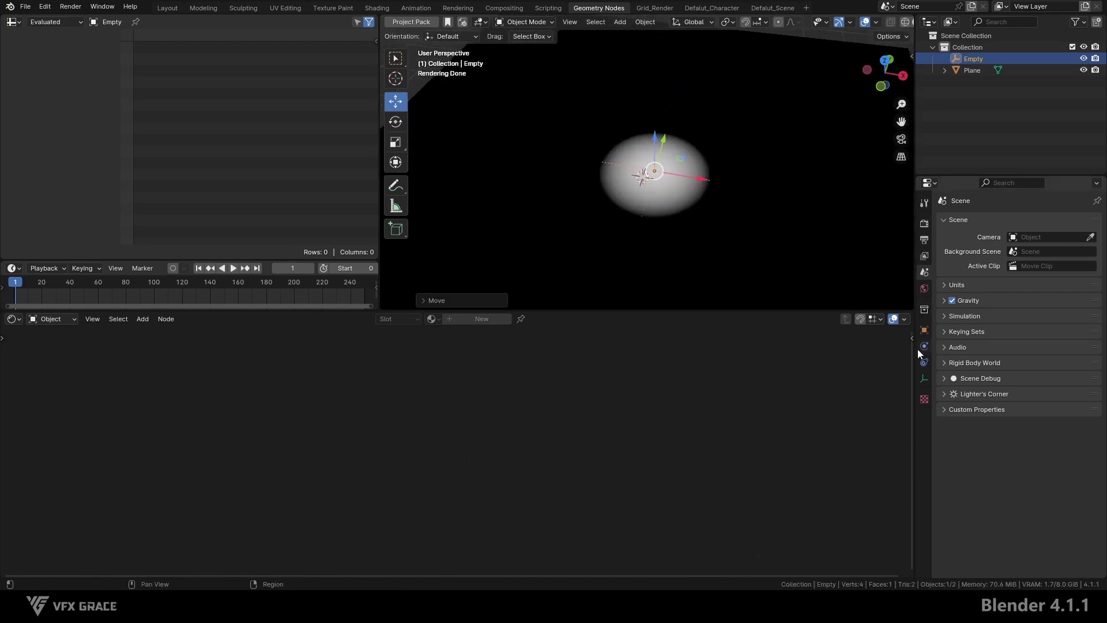
Display the empty as a sphere and scale it uniformly to about 2.44.
{"action": "left_click", "coordinate": [925, 378]}
{"action": "left_click", "coordinate": [1057, 238]}
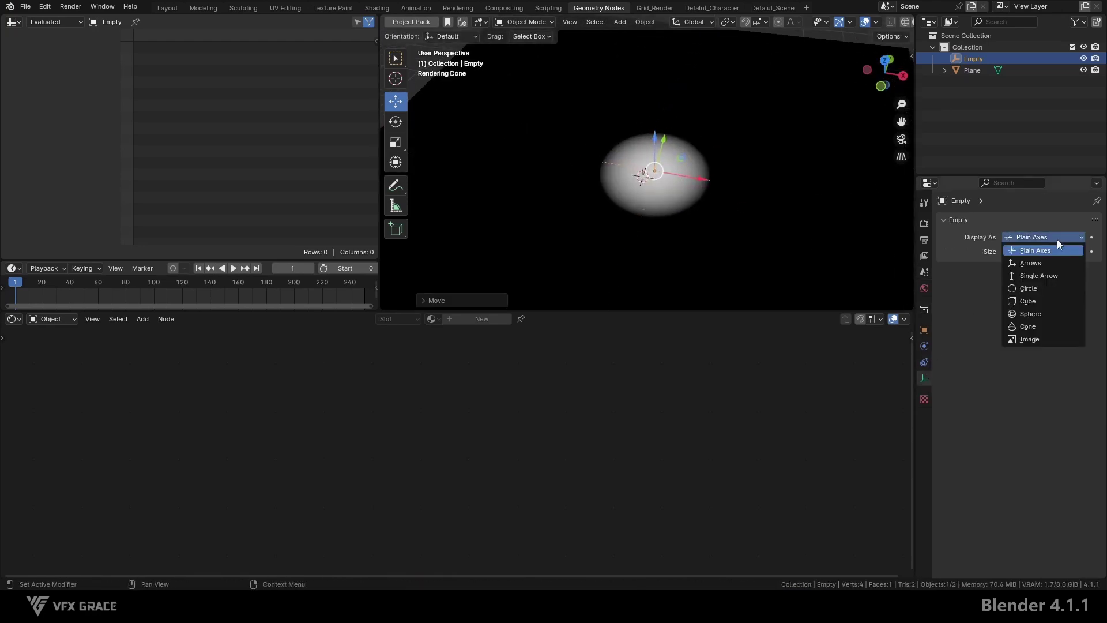
{"action": "left_click", "coordinate": [1031, 313]}
{"action": "key", "text": "s"}
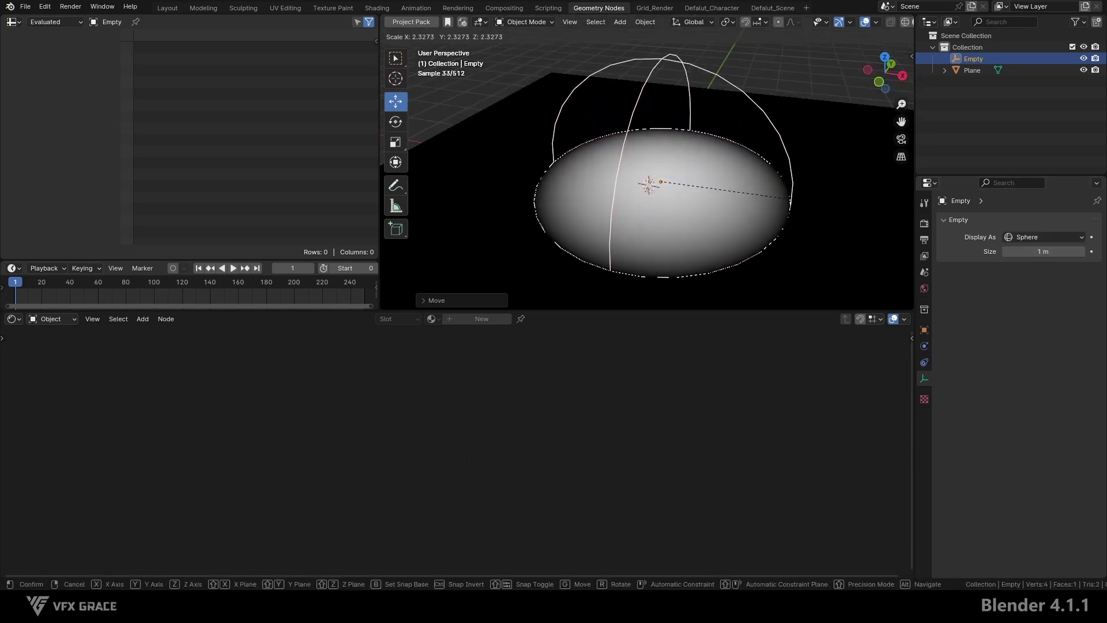
{"action": "left_click", "coordinate": [830, 217]}
{"action": "middle_click_drag", "start_coordinate": [830, 217], "coordinate": [639, 205]}
{"action": "scroll", "coordinate": [639, 206], "scroll_direction": "down", "scroll_amount": 3}
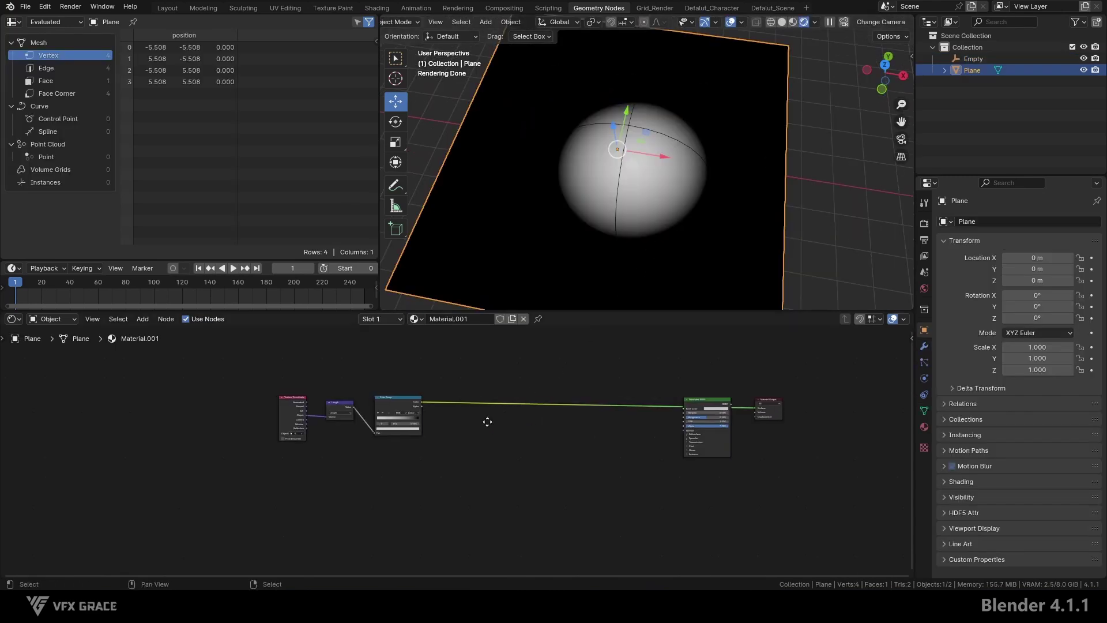
Add a Noise Texture below the Color Ramp and a Geometry node whose Position output drives the noise Vector.
{"action": "mouse_move", "coordinate": [487, 419]}
{"action": "middle_mouse_down", "text": "ctrl"}
{"action": "mouse_move", "coordinate": [450, 439]}
{"action": "mouse_move", "coordinate": [501, 369]}
{"action": "mouse_move", "coordinate": [476, 430]}
{"action": "middle_mouse_up", "text": "ctrl"}
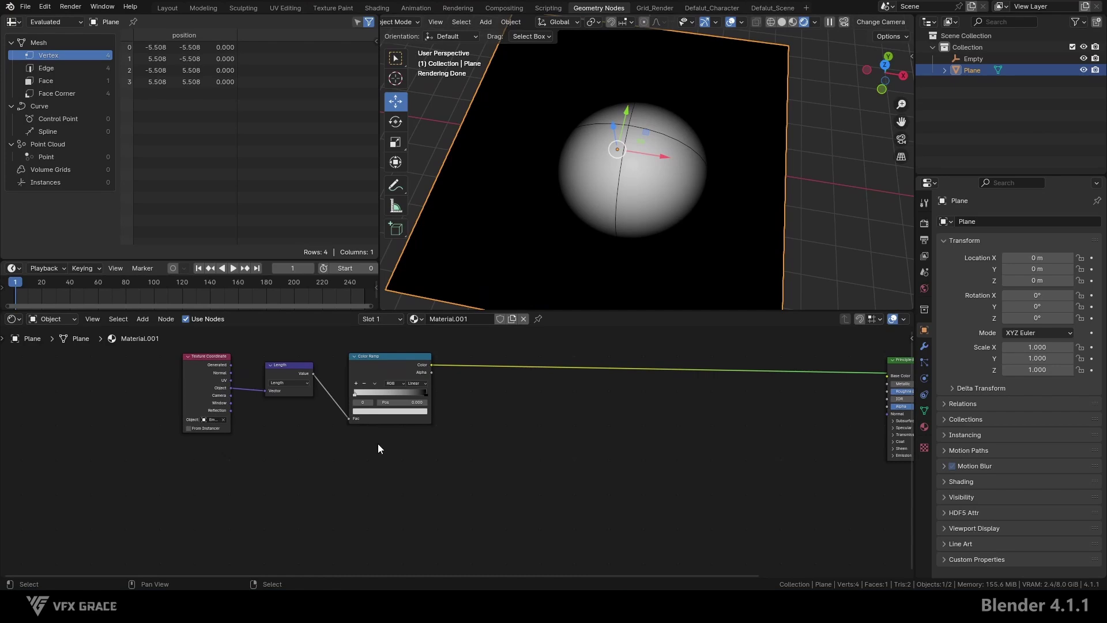
{"action": "middle_click_drag", "start_coordinate": [278, 439], "coordinate": [298, 440]}
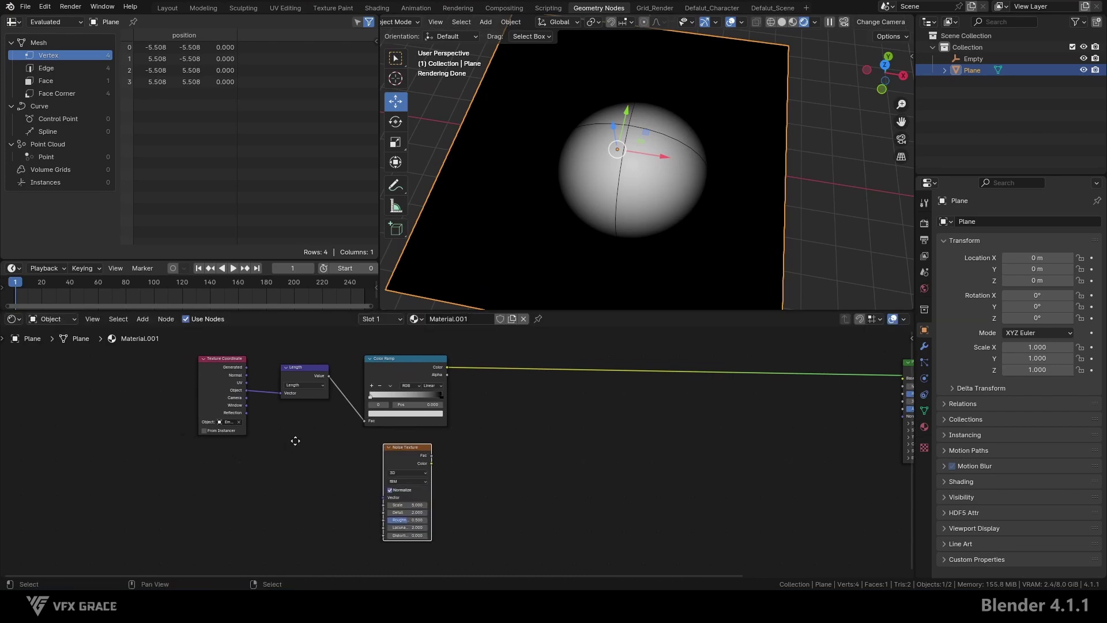
{"action": "key", "text": "shift+a"}
{"action": "mouse_move", "coordinate": [302, 410]}
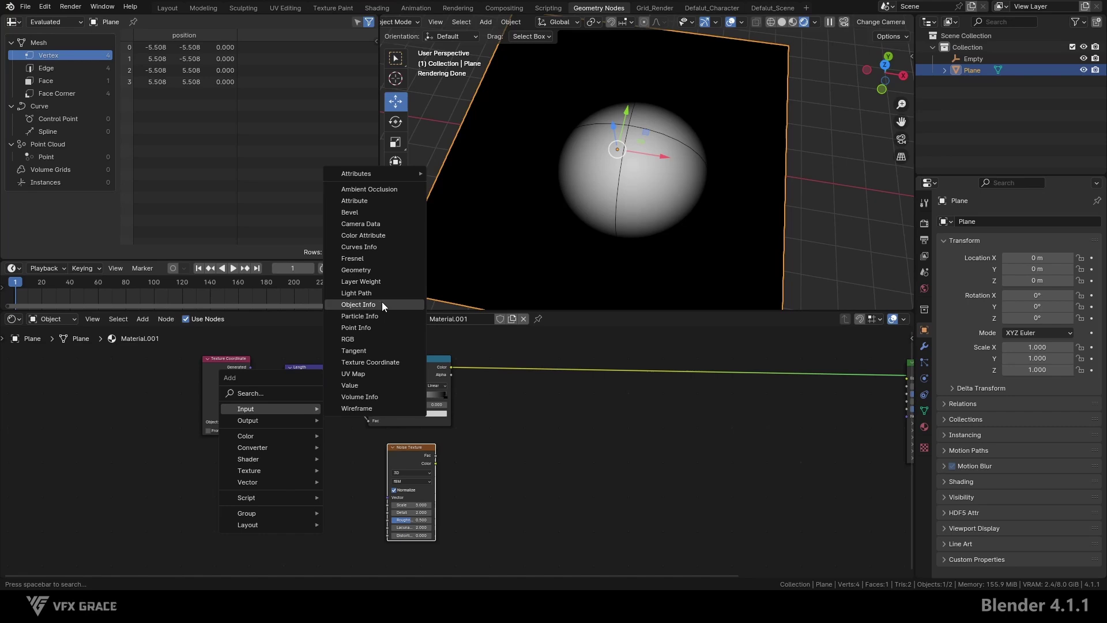
{"action": "left_click", "coordinate": [392, 270]}
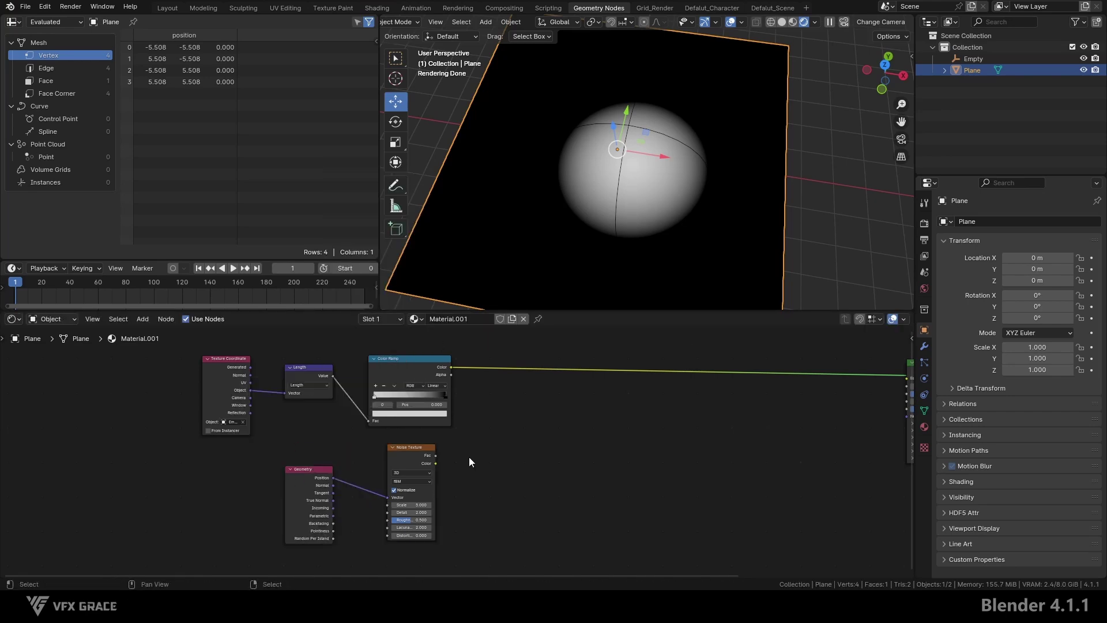
Preview the Noise Texture on the plane and set its Scale to 1.
{"action": "left_click", "coordinate": [417, 449], "text": "ctrl+shift"}
{"action": "scroll", "coordinate": [409, 507], "scroll_direction": "up", "scroll_amount": 2}
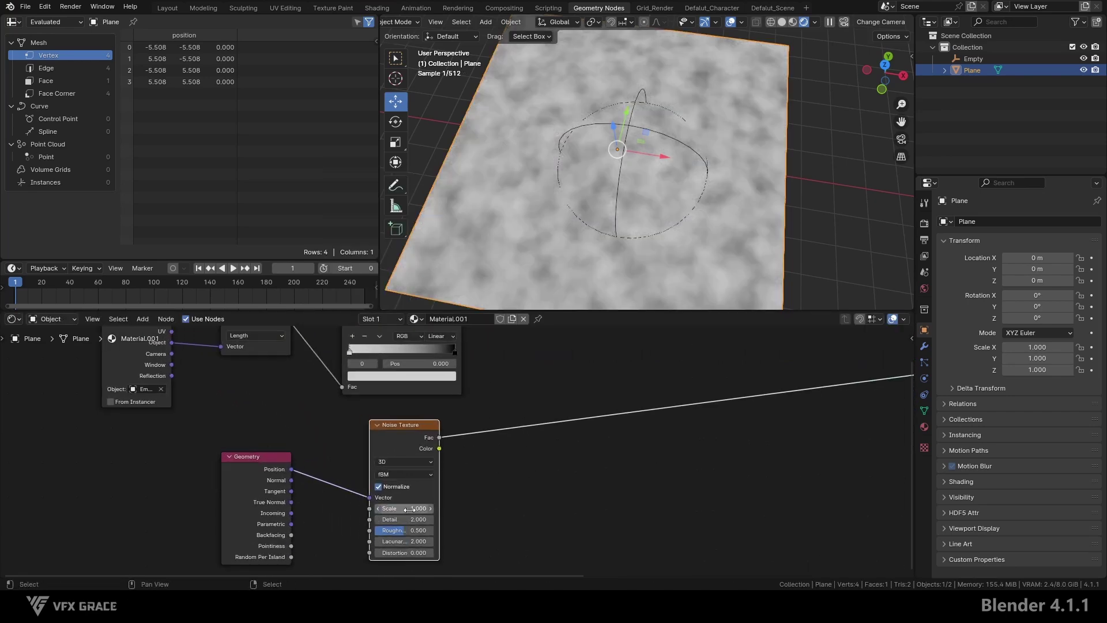
{"action": "scroll", "coordinate": [410, 508], "scroll_direction": "down", "scroll_amount": 2}
Add a Mix Color node with the Color Ramp in A and the Noise Fac in B, and set its blending mode to Linear Light.
{"action": "key", "text": "shift+a"}
{"action": "mouse_move", "coordinate": [426, 372]}
{"action": "left_click", "coordinate": [494, 427]}
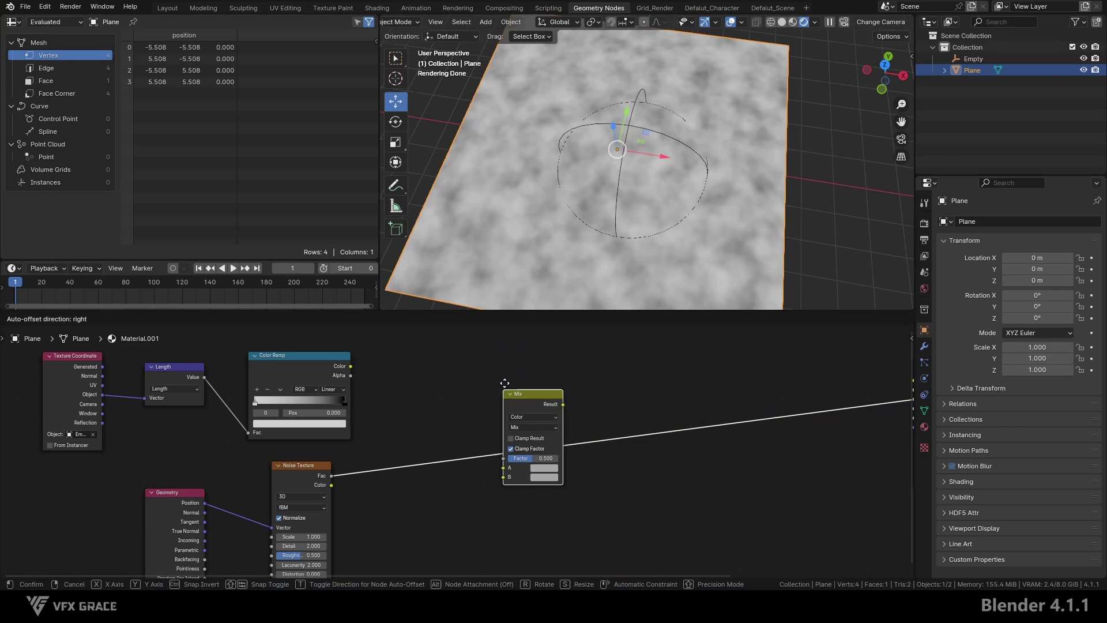
{"action": "left_click", "coordinate": [513, 349]}
{"action": "left_click_drag", "start_coordinate": [350, 366], "coordinate": [507, 443]}
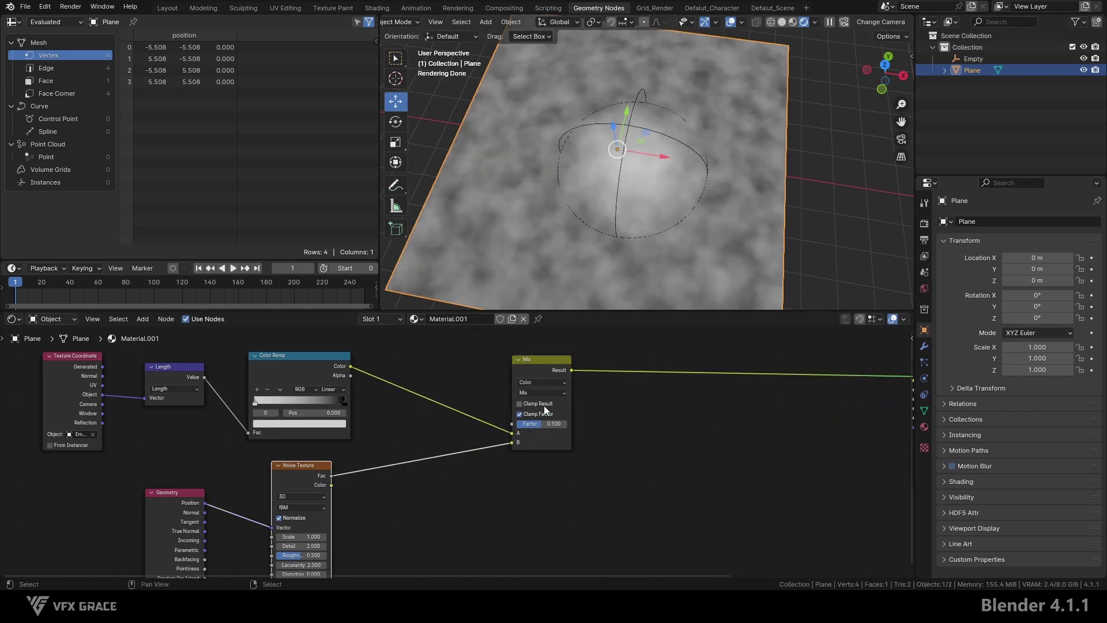
{"action": "scroll", "coordinate": [561, 389], "scroll_direction": "up", "scroll_amount": 2}
{"action": "left_click", "coordinate": [558, 394]}
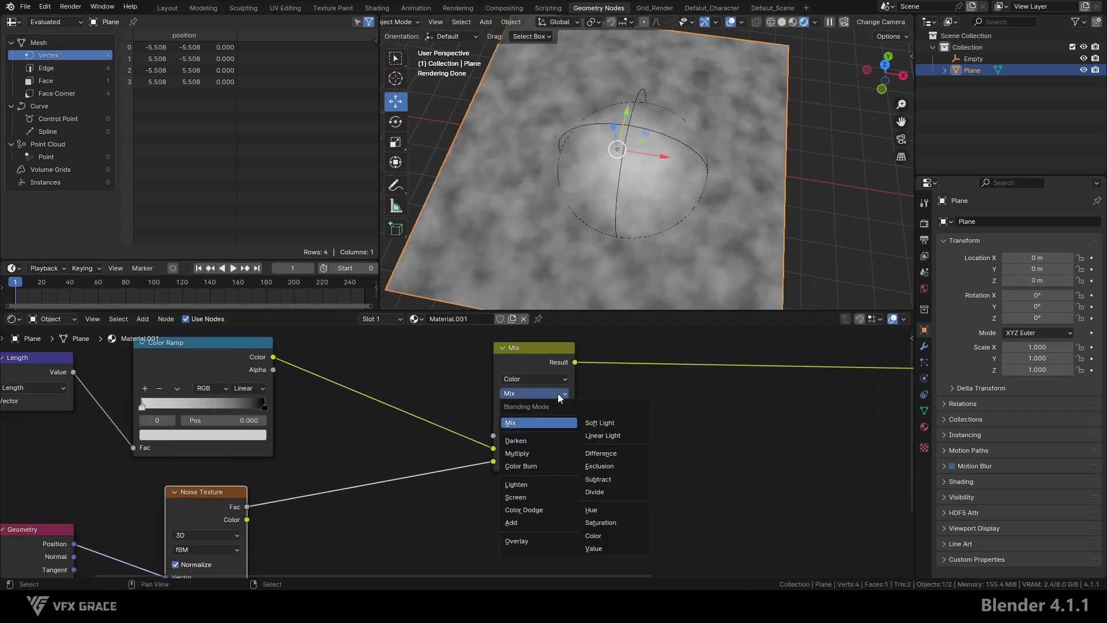
{"action": "left_click", "coordinate": [600, 436]}
Insert a second Color Ramp after the Linear Light node and tighten its stops, placing the white one at 0.395.
{"action": "scroll", "coordinate": [465, 469], "scroll_direction": "down", "scroll_amount": 2}
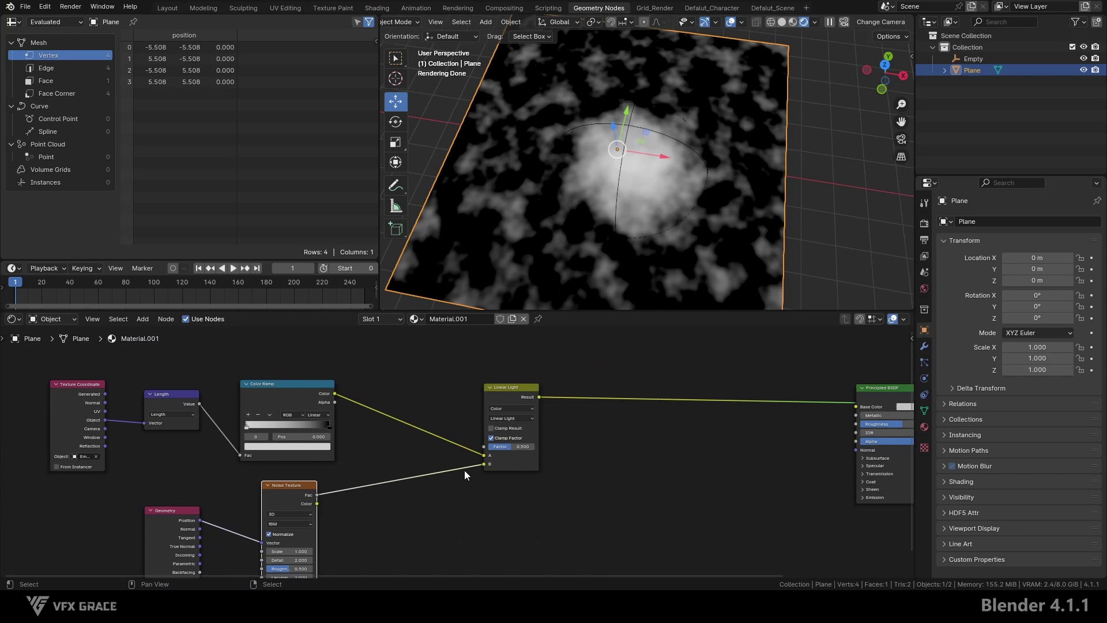
{"action": "middle_click_drag", "start_coordinate": [630, 445], "coordinate": [624, 394]}
{"action": "key", "text": "shift+a"}
{"action": "left_click", "coordinate": [576, 375]}
{"action": "left_click_drag", "start_coordinate": [578, 421], "coordinate": [604, 425]}
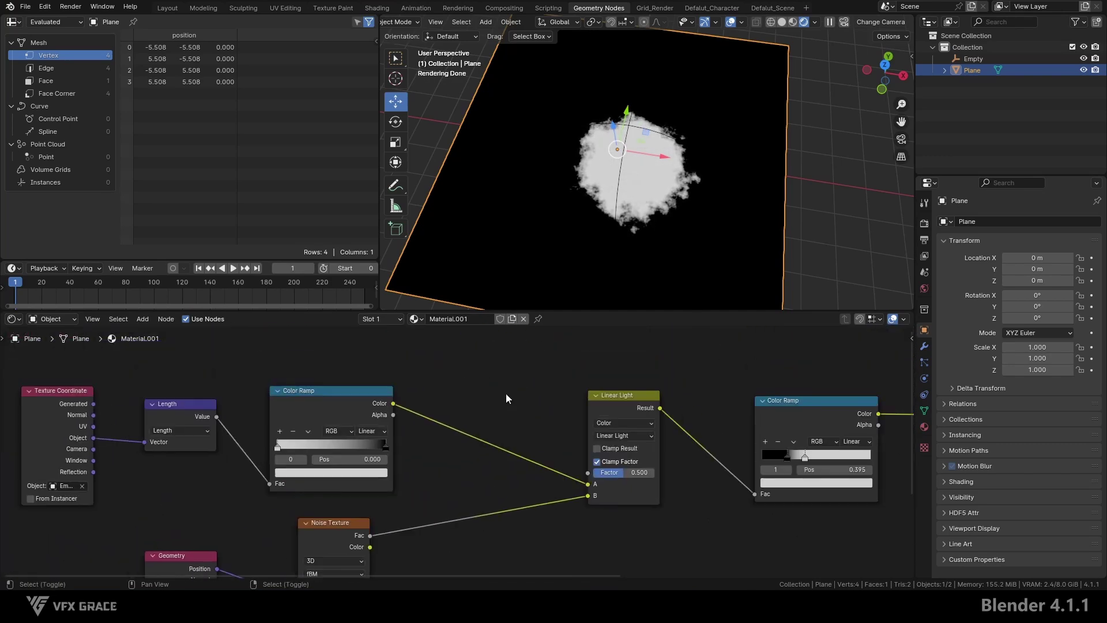
Try an extra Color Ramp after the first one, undo it, and move the Principled BSDF and Material Output farther along X.
{"action": "left_click", "coordinate": [508, 428]}
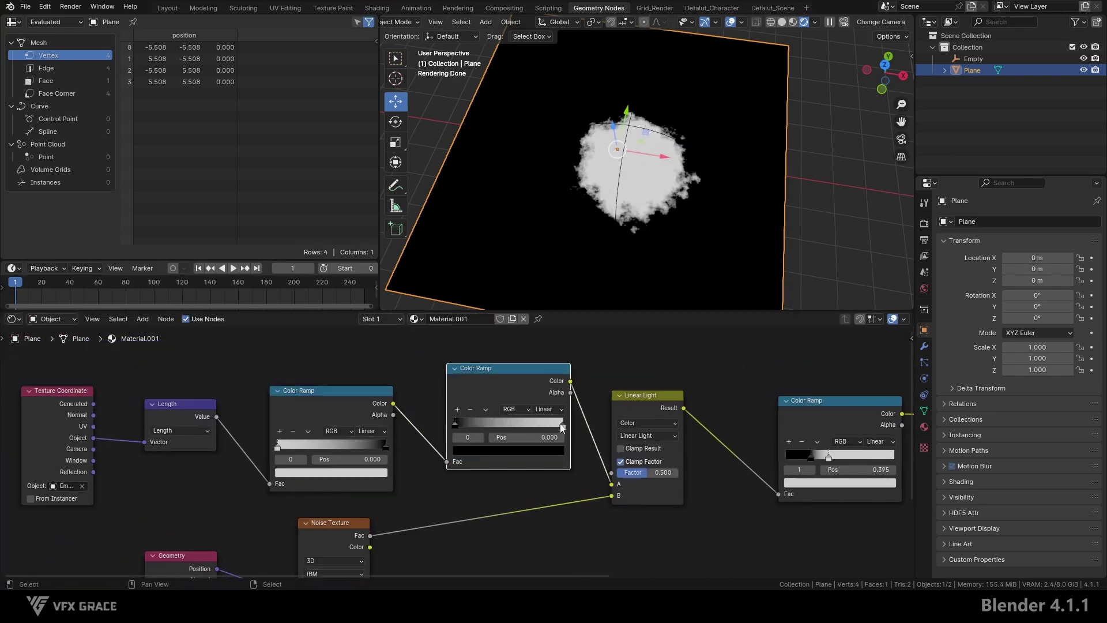
{"action": "key", "text": "ctrl+z"}
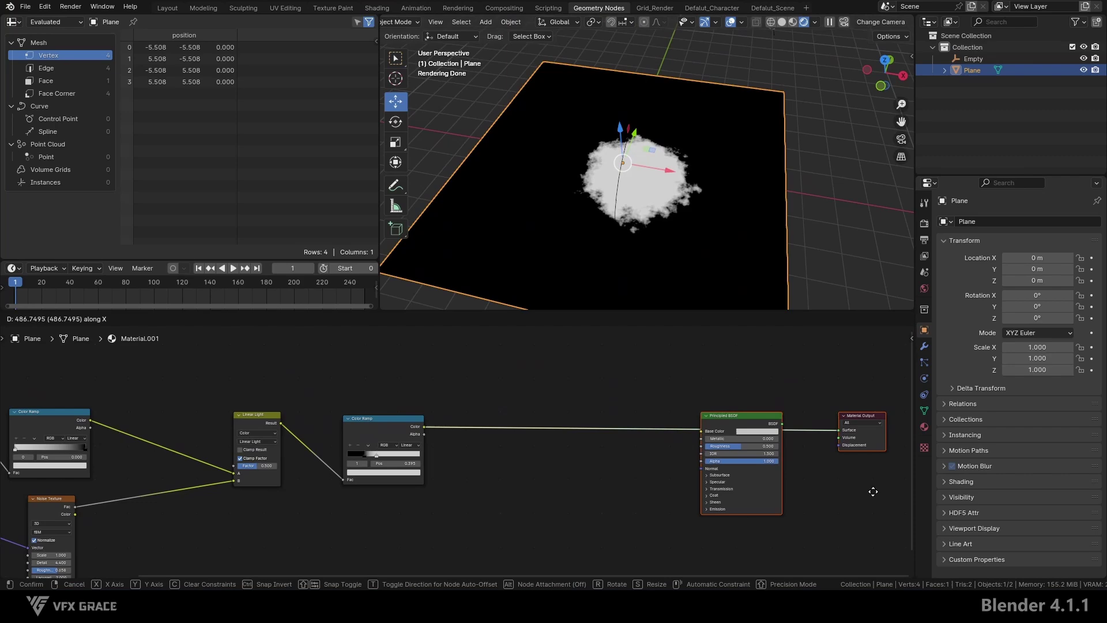
{"action": "left_click", "coordinate": [873, 492]}
Add an RGB node below the link between the second Color Ramp and the Principled BSDF.
{"action": "left_click", "coordinate": [504, 423]}
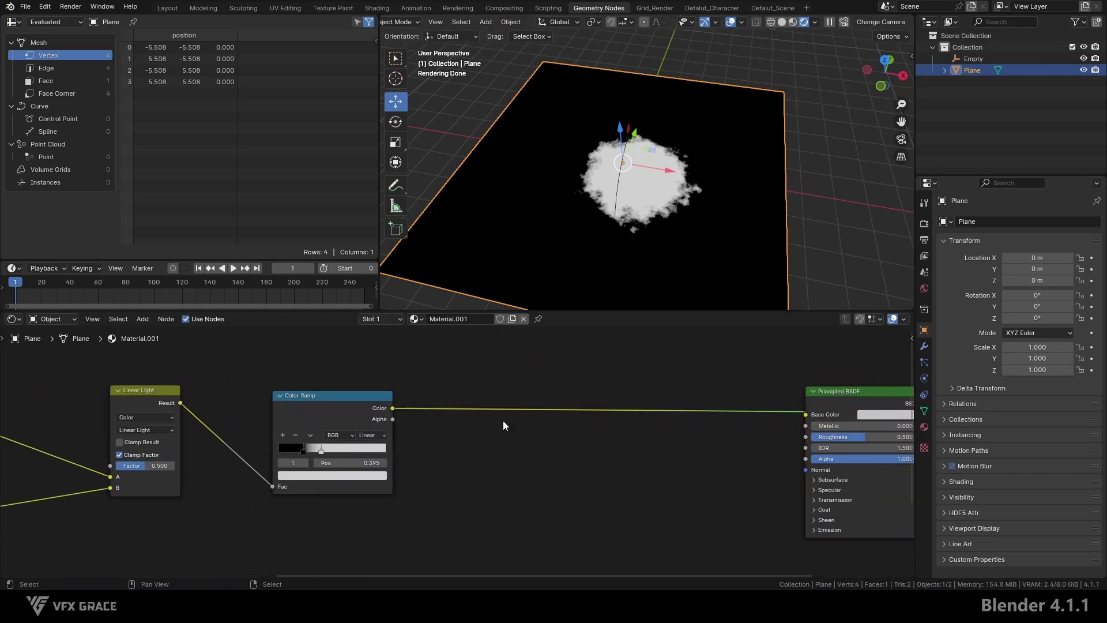
{"action": "key", "text": "shift+a"}
{"action": "mouse_move", "coordinate": [527, 395]}
{"action": "left_click", "coordinate": [615, 326]}
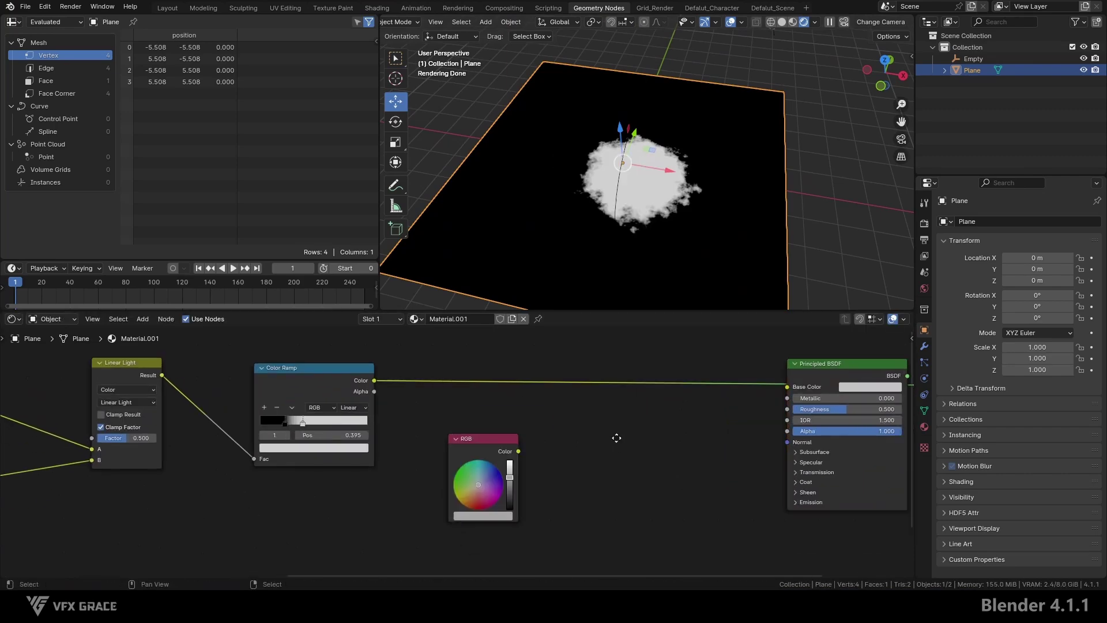
Add a Mix node driven by the mask to colour the plane red inside the masked area and light blue outside it.
{"action": "key", "text": "shift+a"}
{"action": "mouse_move", "coordinate": [601, 475]}
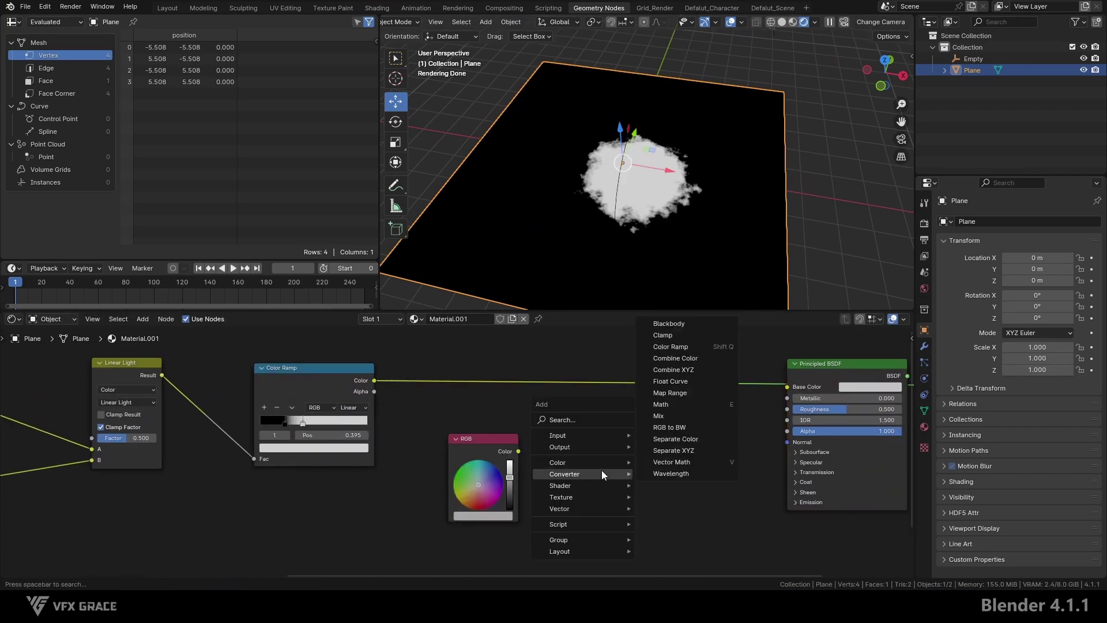
{"action": "left_click", "coordinate": [663, 519]}
{"action": "left_click", "coordinate": [651, 438]}
{"action": "left_click", "coordinate": [530, 506]}
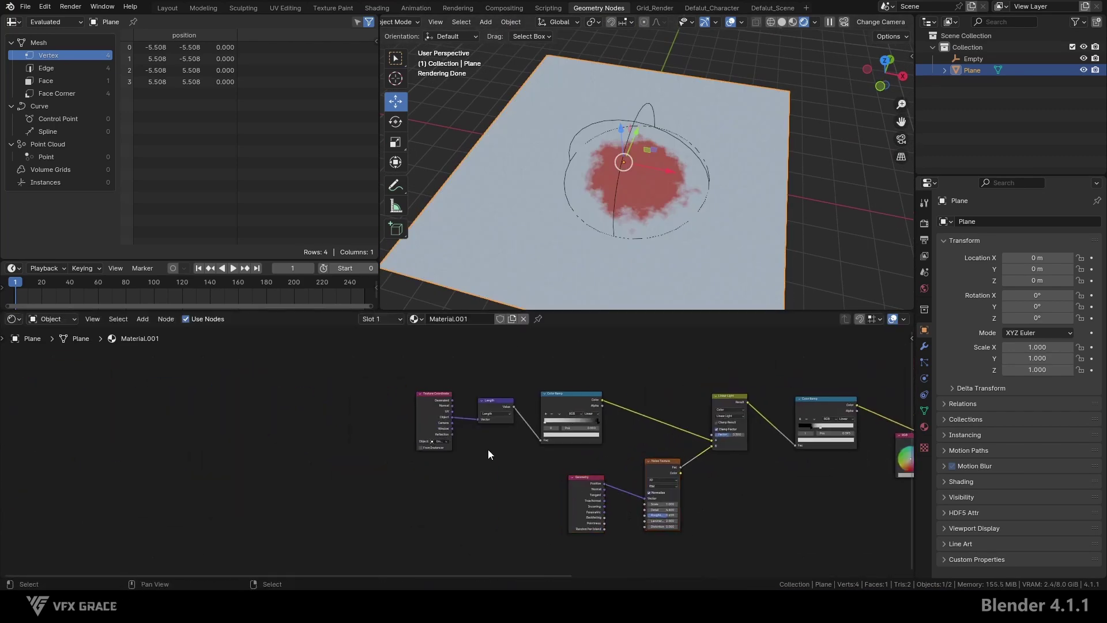
Duplicate the sphere empty along the X axis and point a duplicated Texture Coordinate and Length pair at Empty.003.
{"action": "left_click", "coordinate": [968, 120]}
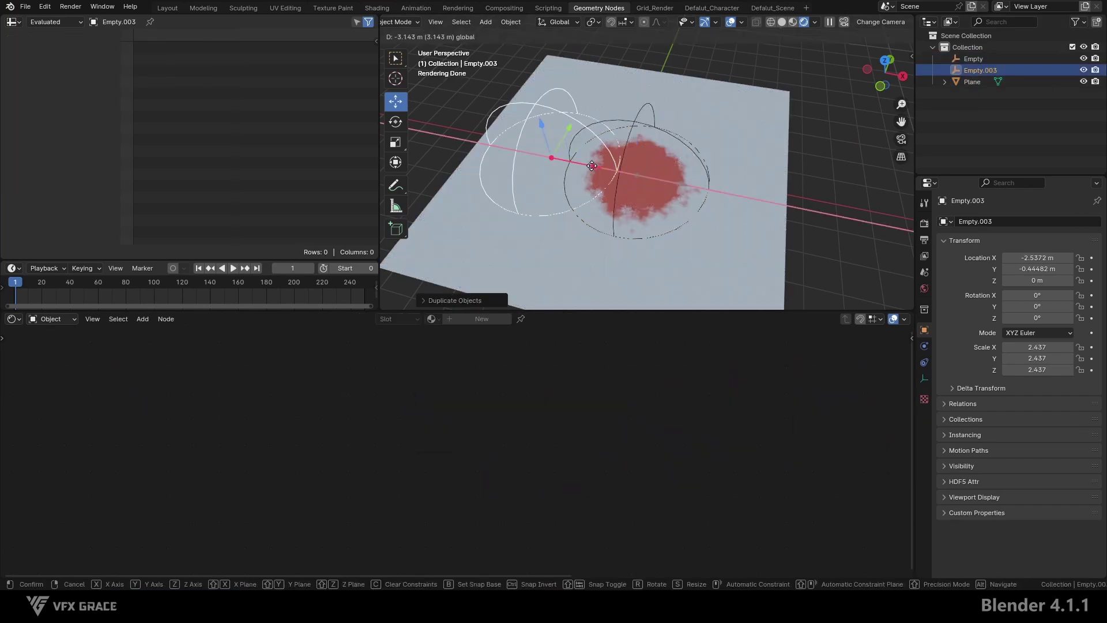
{"action": "left_click", "coordinate": [972, 81]}
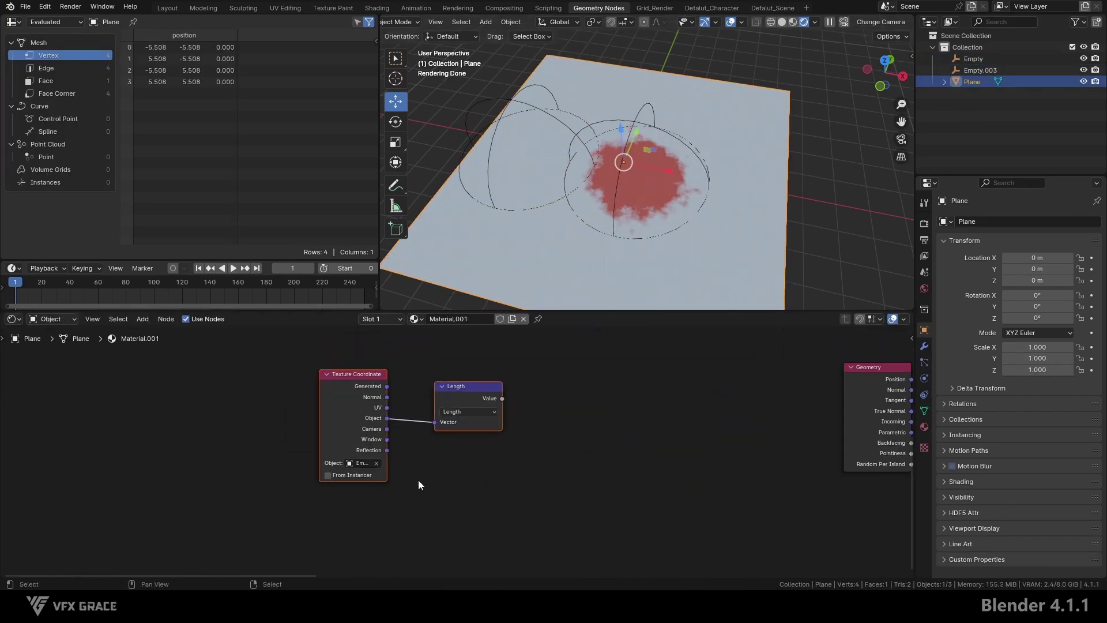
{"action": "left_click", "coordinate": [377, 462]}
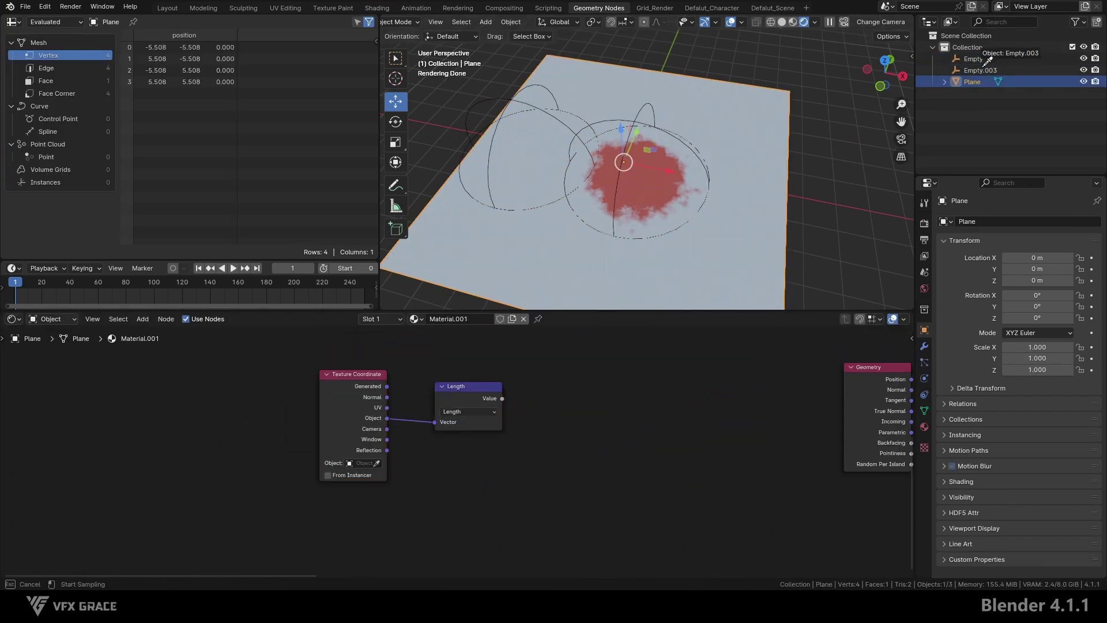
{"action": "left_click", "coordinate": [987, 60]}
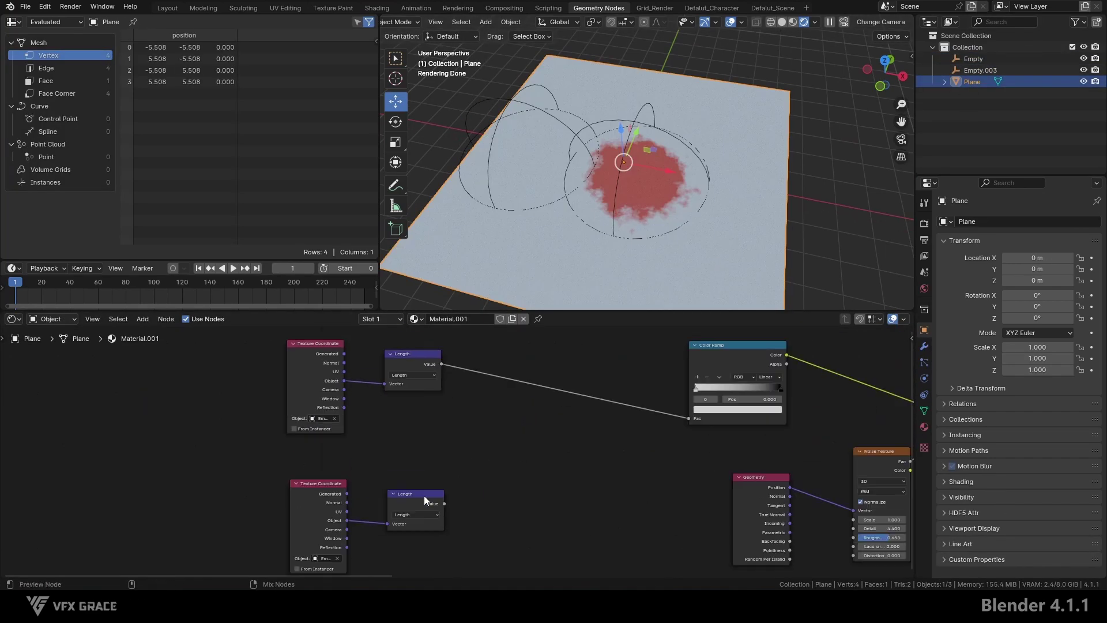
Insert a Math node between the first Length and the Color Ramp, and feed the second Length's value into its free input.
{"action": "left_click", "coordinate": [440, 383], "text": "ctrl+shift"}
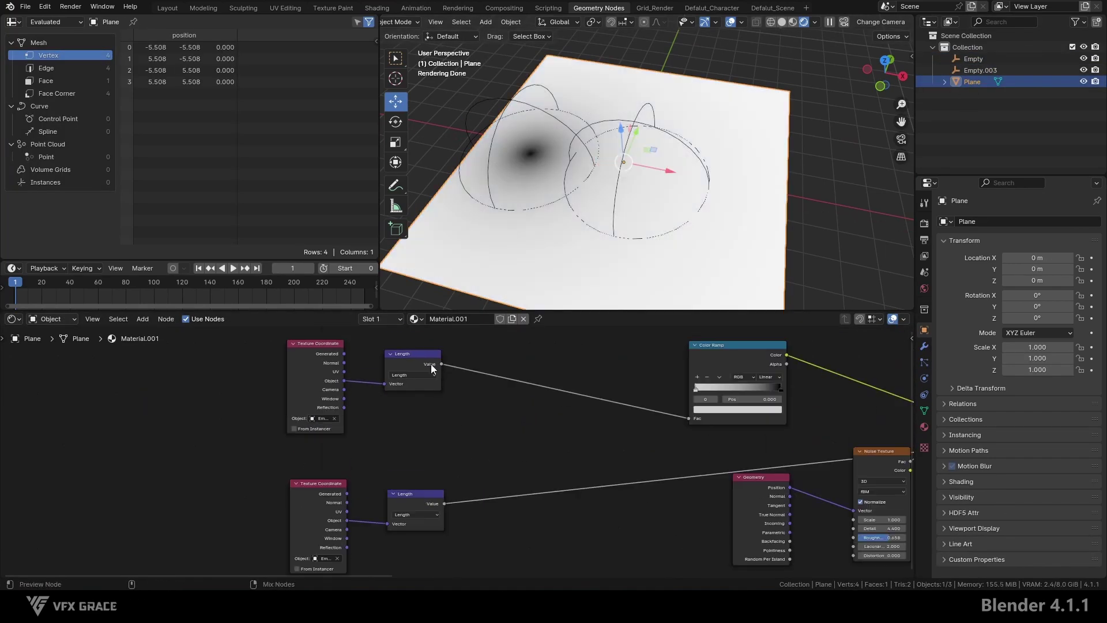
{"action": "left_click", "coordinate": [430, 504], "text": "ctrl+shift"}
{"action": "key", "text": "shift+a"}
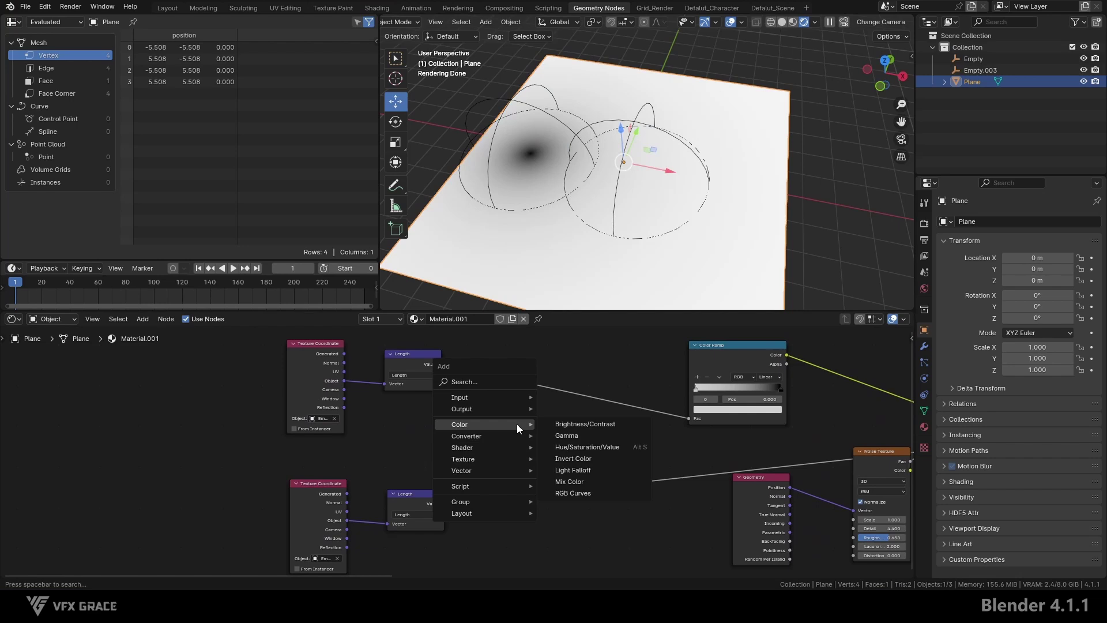
{"action": "mouse_move", "coordinate": [508, 436]}
{"action": "left_click", "coordinate": [590, 366]}
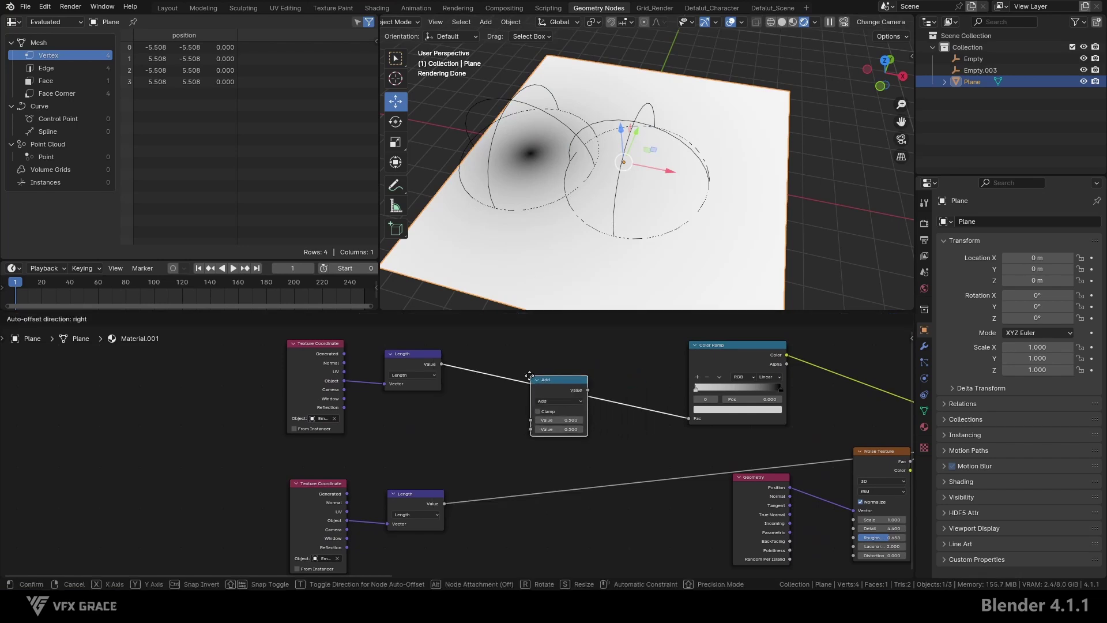
{"action": "left_click", "coordinate": [542, 394]}
{"action": "scroll", "coordinate": [455, 495], "scroll_direction": "up", "scroll_amount": 2}
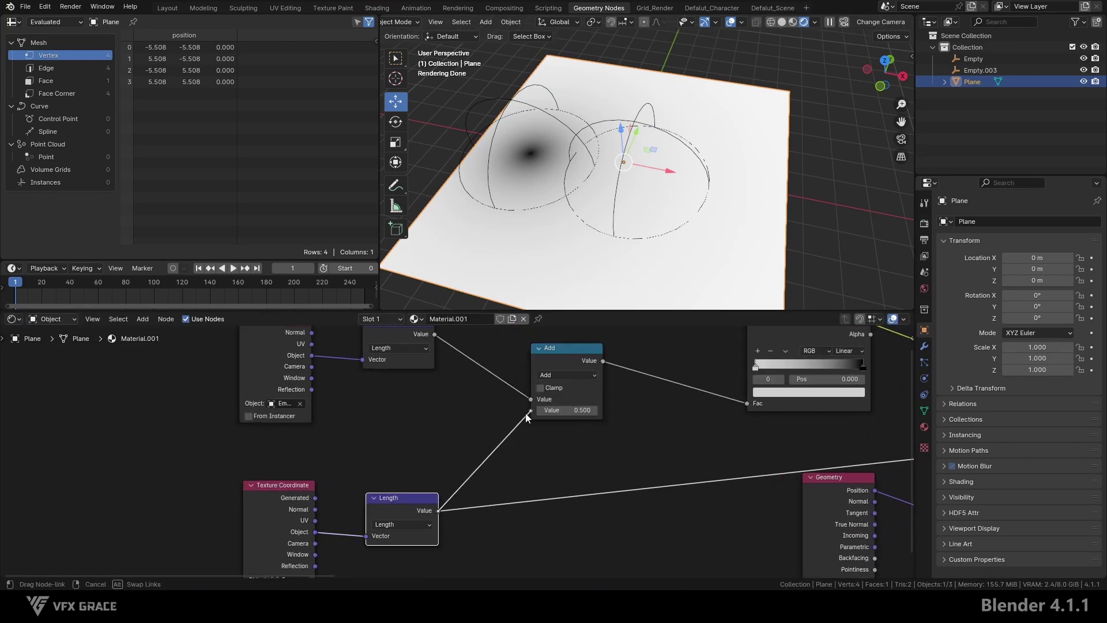
Set the Math node to Minimum and preview the combined distance gradient of the two empties.
{"action": "left_click", "coordinate": [565, 374]}
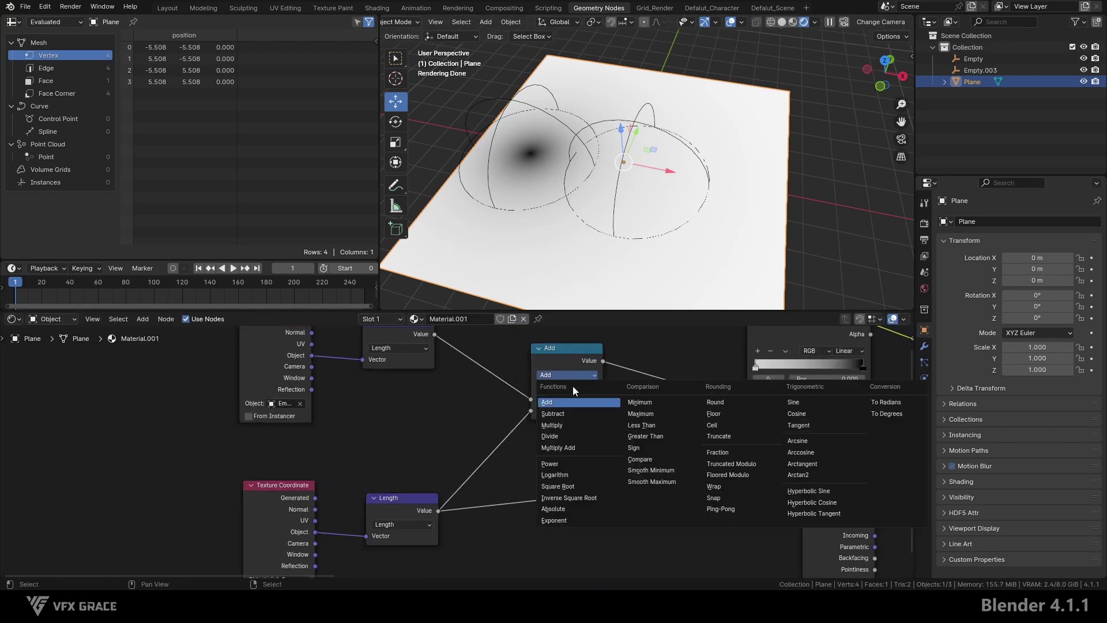
{"action": "left_click", "coordinate": [638, 399]}
{"action": "left_click", "coordinate": [588, 361], "text": "ctrl+shift"}
{"action": "scroll", "coordinate": [438, 501], "scroll_direction": "down", "scroll_amount": 4}
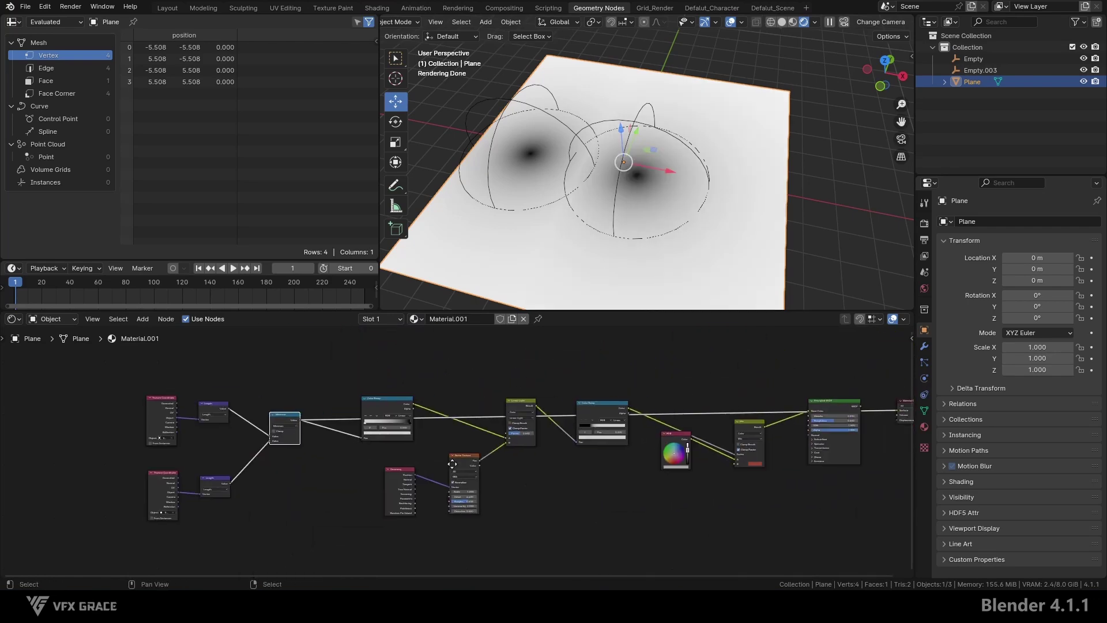
{"action": "scroll", "coordinate": [812, 404], "scroll_direction": "down", "scroll_amount": 2}
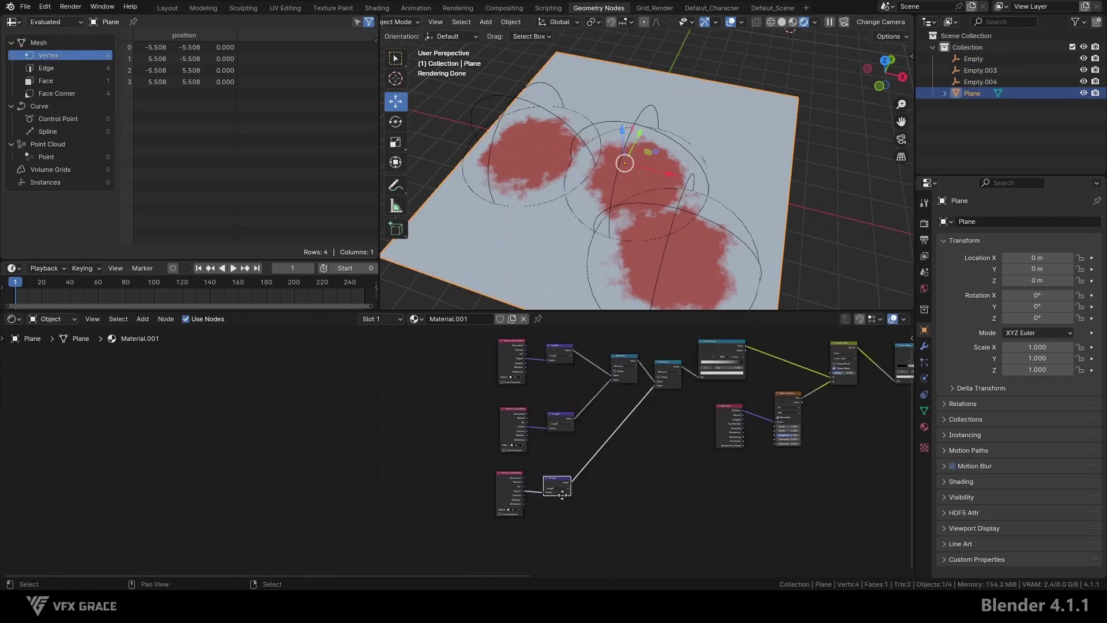
Reposition Empty.004 and stretch it along the X axis.
{"action": "left_click", "coordinate": [981, 82]}
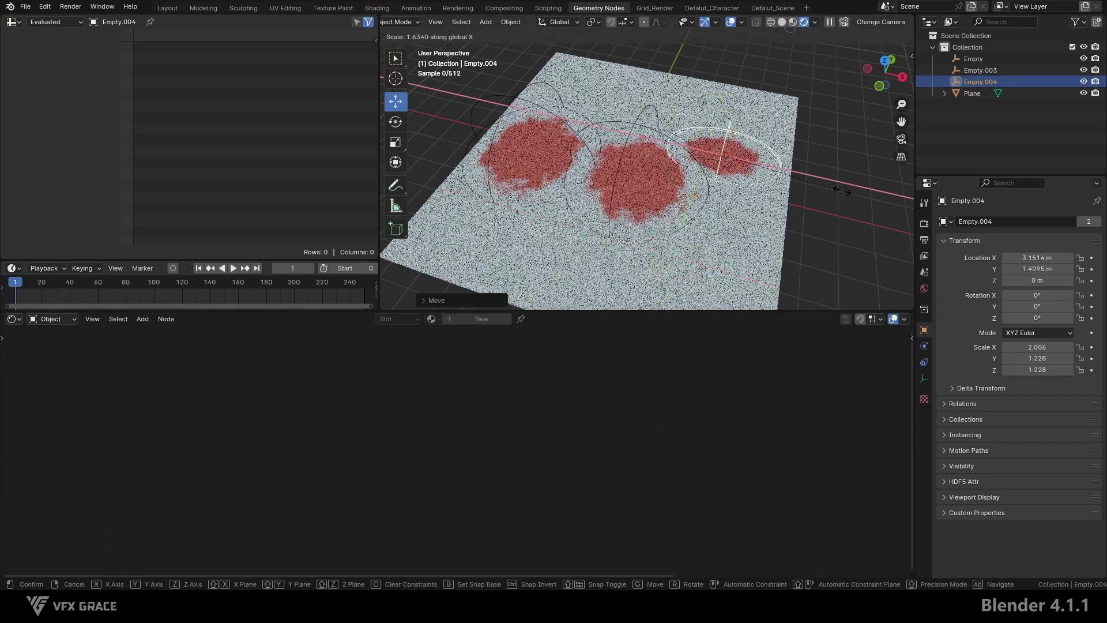
{"action": "key", "text": "s"}
{"action": "left_click", "coordinate": [631, 192]}
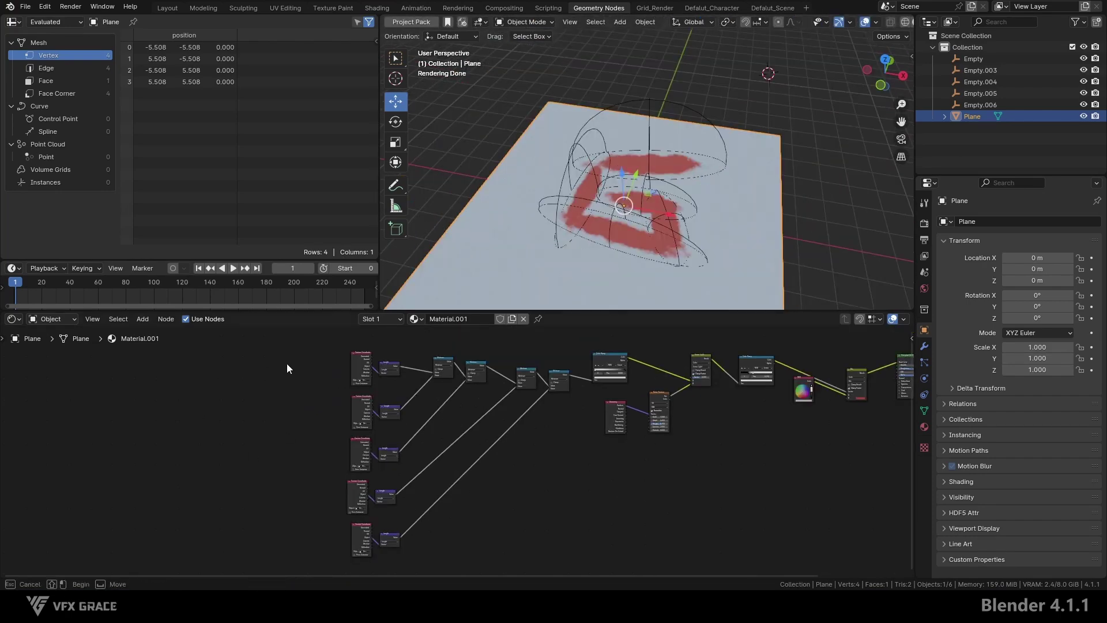
Refine the placement of Empty.004 from the top view, setting its X location to about 1.416 m.
{"action": "left_click_drag", "start_coordinate": [268, 351], "coordinate": [583, 558]}
{"action": "left_click", "coordinate": [537, 472]}
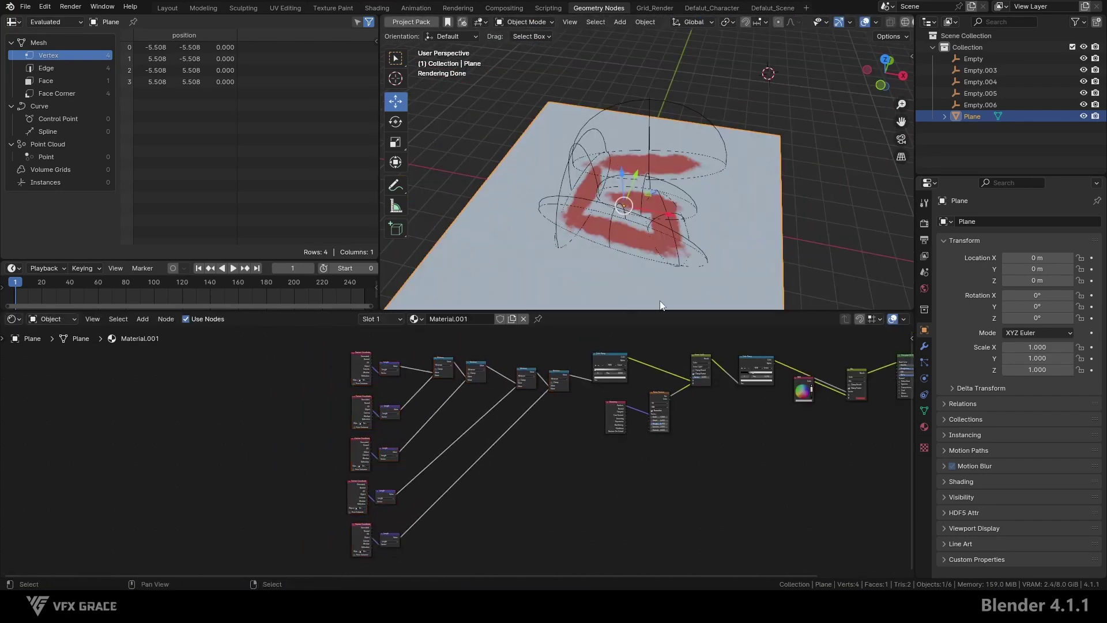
{"action": "middle_click_drag", "start_coordinate": [632, 191], "coordinate": [645, 254]}
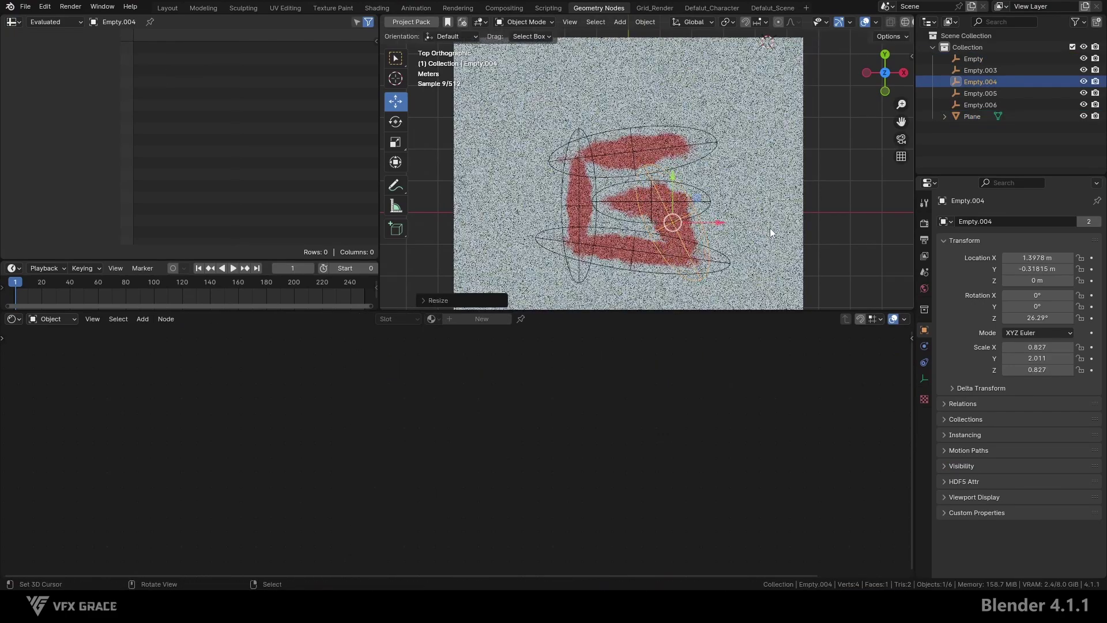
{"action": "left_click", "coordinate": [979, 154]}
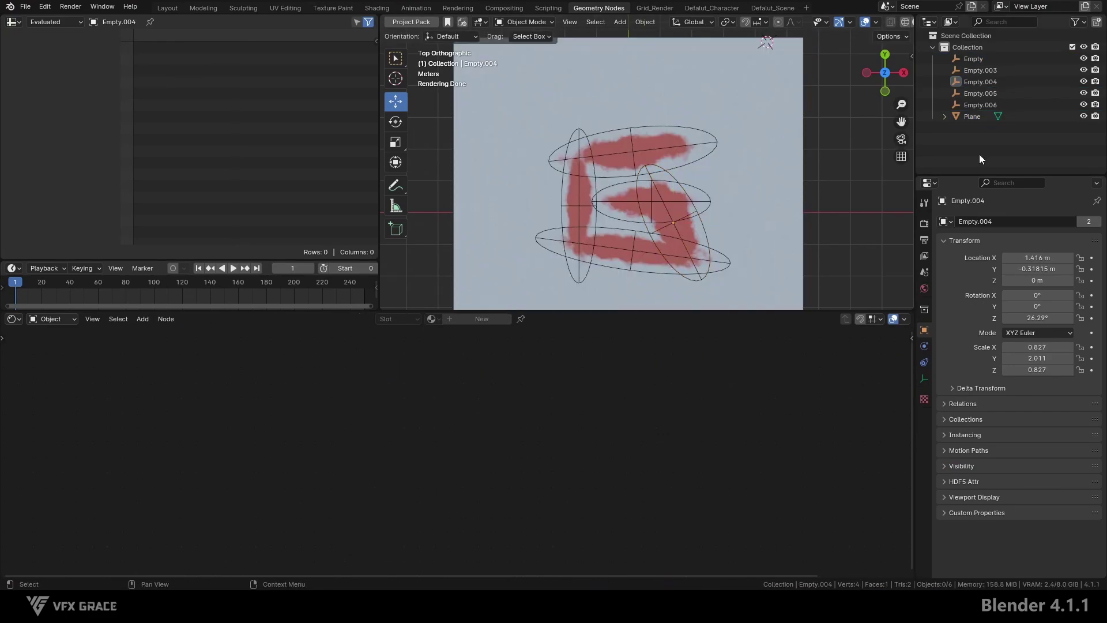
Select the plane and examine the rows of Texture Coordinate, Length and Minimum nodes built for the five empties.
{"action": "middle_click_drag", "start_coordinate": [754, 230], "coordinate": [746, 216], "text": "shift"}
{"action": "middle_click_drag", "start_coordinate": [674, 239], "coordinate": [657, 167]}
{"action": "right_click", "coordinate": [553, 254]}
{"action": "middle_click_drag", "start_coordinate": [468, 403], "coordinate": [468, 404], "text": "ctrl"}
{"action": "left_click_drag", "start_coordinate": [277, 348], "coordinate": [544, 542]}
{"action": "mouse_move", "coordinate": [474, 444]}
{"action": "middle_mouse_down", "text": "ctrl"}
{"action": "mouse_move", "coordinate": [494, 417]}
{"action": "mouse_move", "coordinate": [484, 441]}
{"action": "middle_mouse_up", "text": "ctrl"}
{"action": "left_click", "coordinate": [486, 425]}
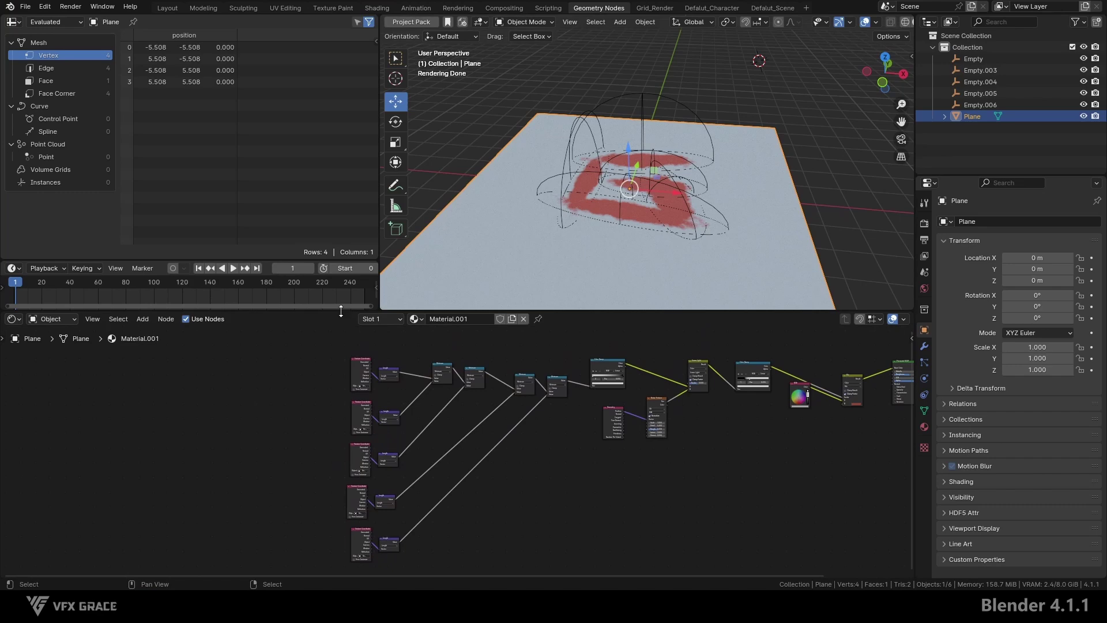
Maximize the shader node editor and combine all the Length and Minimum nodes into one node group.
{"action": "key", "text": "ctrl+space"}
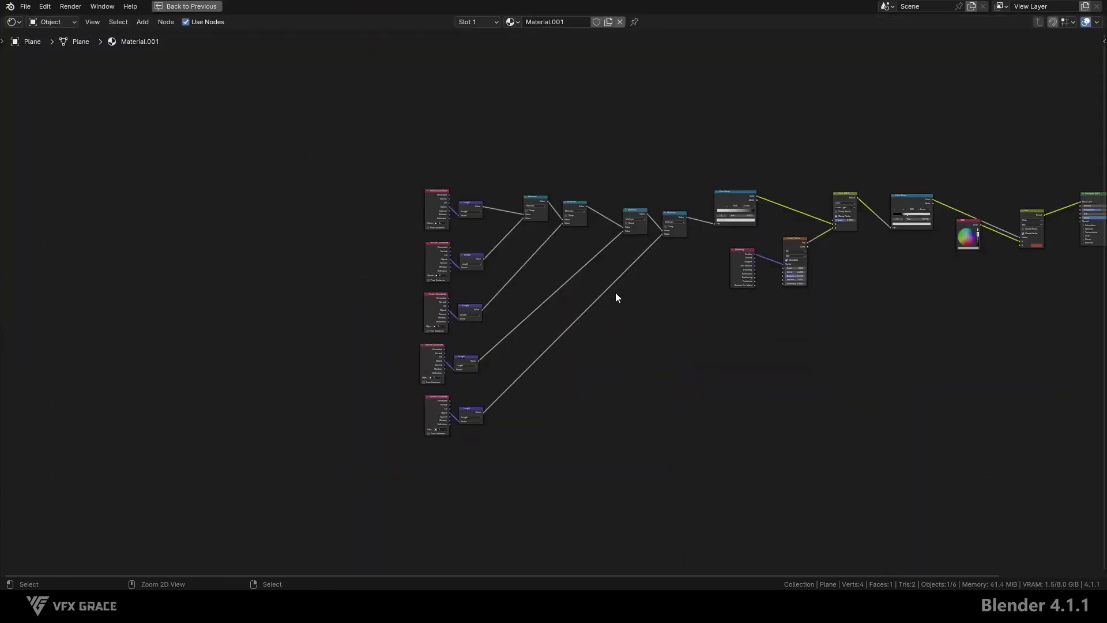
{"action": "middle_click_drag", "start_coordinate": [628, 282], "coordinate": [701, 258], "text": "ctrl"}
{"action": "middle_click_drag", "start_coordinate": [701, 258], "coordinate": [663, 248]}
{"action": "left_click_drag", "start_coordinate": [356, 51], "coordinate": [703, 477]}
{"action": "left_click", "coordinate": [168, 23]}
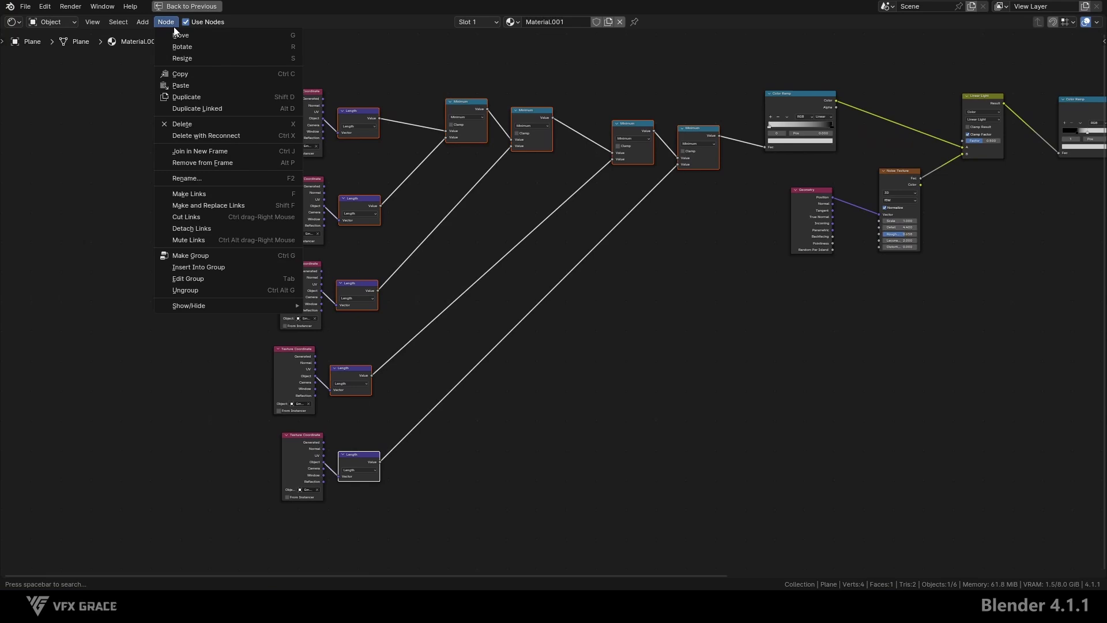
{"action": "left_click", "coordinate": [227, 256]}
{"action": "left_click", "coordinate": [243, 262]}
Spread out the Group Input and Group Output nodes on either side of the grouped Length and Minimum nodes.
{"action": "left_click_drag", "start_coordinate": [344, 324], "coordinate": [251, 323]}
{"action": "left_click", "coordinate": [772, 361]}
{"action": "key", "text": "g"}
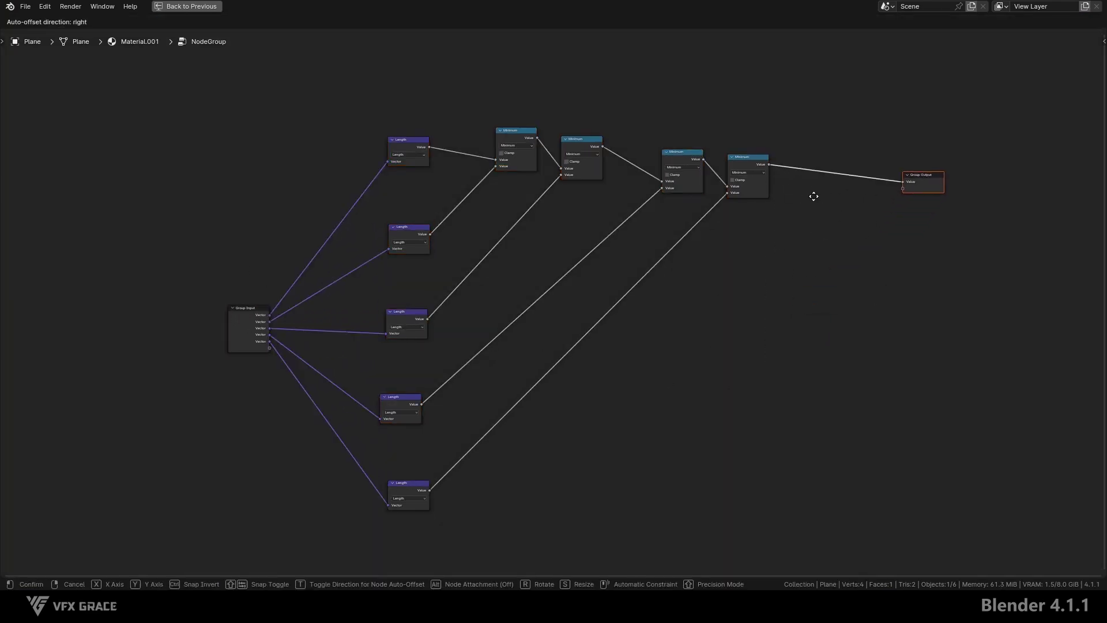
{"action": "left_click", "coordinate": [817, 183]}
{"action": "left_click", "coordinate": [799, 262]}
{"action": "middle_click_drag", "start_coordinate": [633, 366], "coordinate": [655, 347]}
Leave the group, hide the unconnected sockets of the five Texture Coordinate nodes, stack them evenly, and restore the editor layout.
{"action": "key", "text": "Tab"}
{"action": "middle_click_drag", "start_coordinate": [275, 292], "coordinate": [345, 316]}
{"action": "left_click_drag", "start_coordinate": [314, 96], "coordinate": [461, 513]}
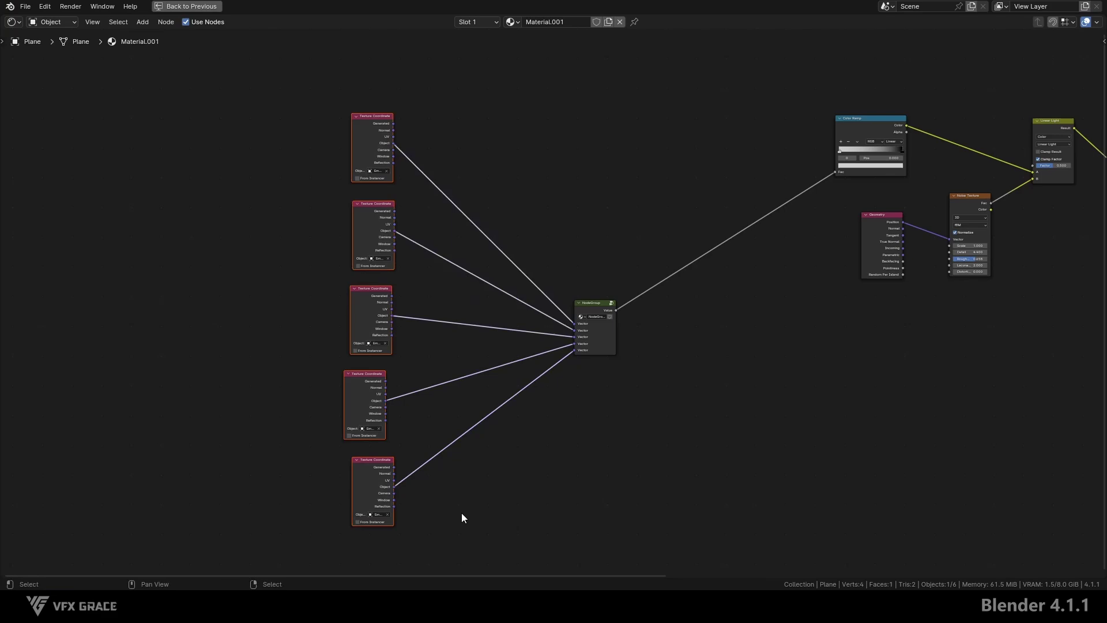
{"action": "left_click", "coordinate": [163, 23]}
{"action": "mouse_move", "coordinate": [234, 307]}
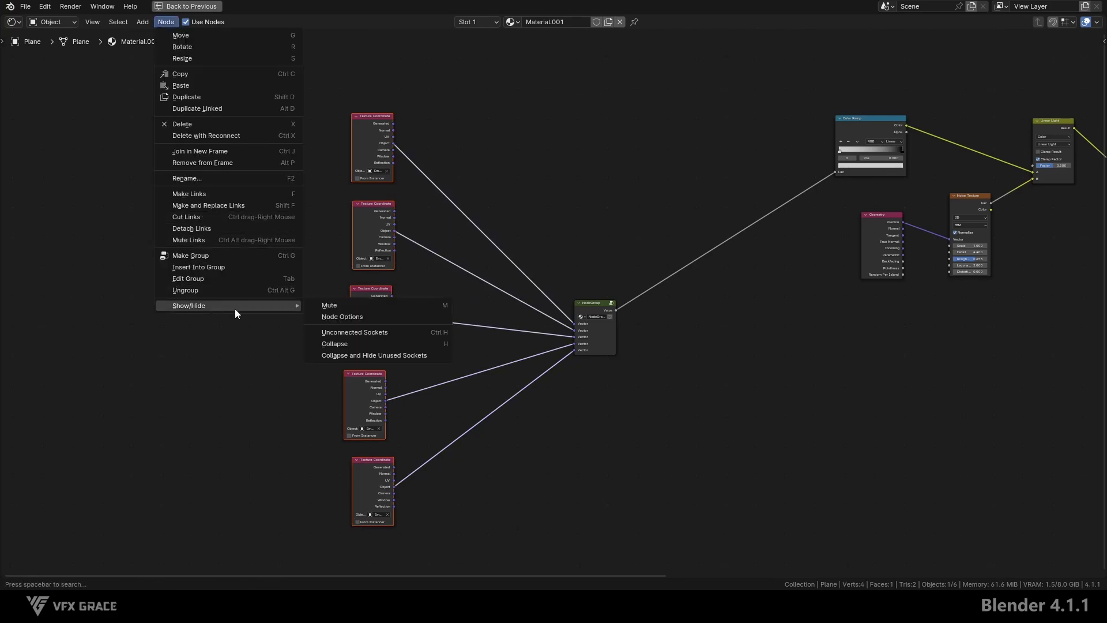
{"action": "left_click", "coordinate": [356, 334]}
{"action": "key", "text": "shift+equal"}
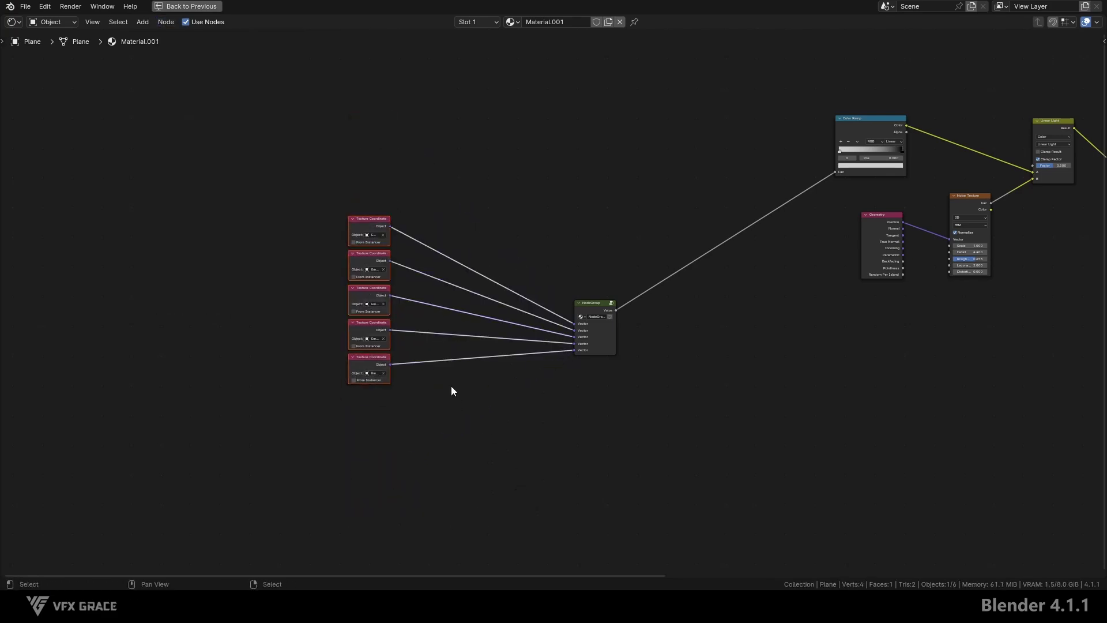
{"action": "key", "text": "ctrl+space"}
Inspect the finished mask on the plane and reposition the Scope group node beside the Texture Coordinate stack.
{"action": "scroll", "coordinate": [606, 378], "scroll_direction": "up", "scroll_amount": 3}
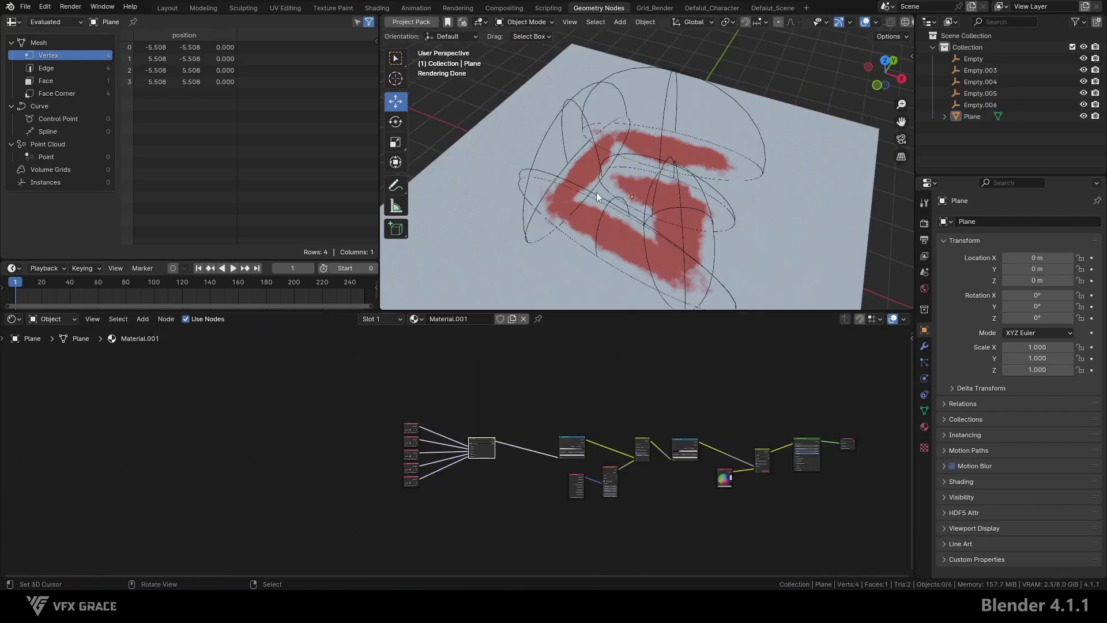
{"action": "middle_click_drag", "start_coordinate": [597, 197], "coordinate": [633, 213]}
{"action": "middle_click_drag", "start_coordinate": [439, 485], "coordinate": [451, 492]}
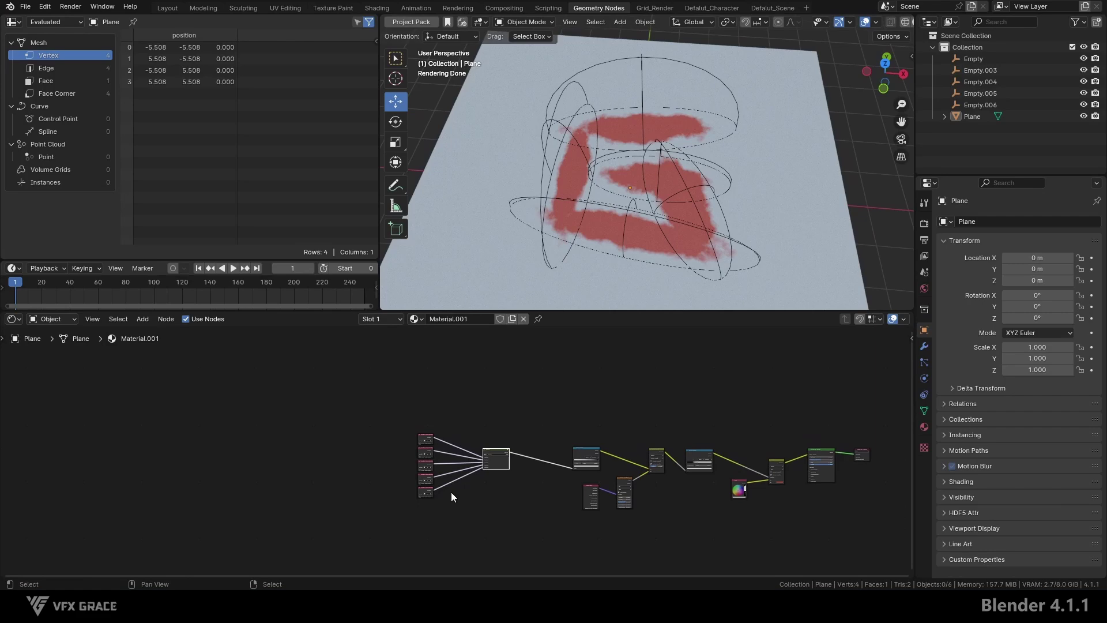
{"action": "scroll", "coordinate": [451, 493], "scroll_direction": "up", "scroll_amount": 6}
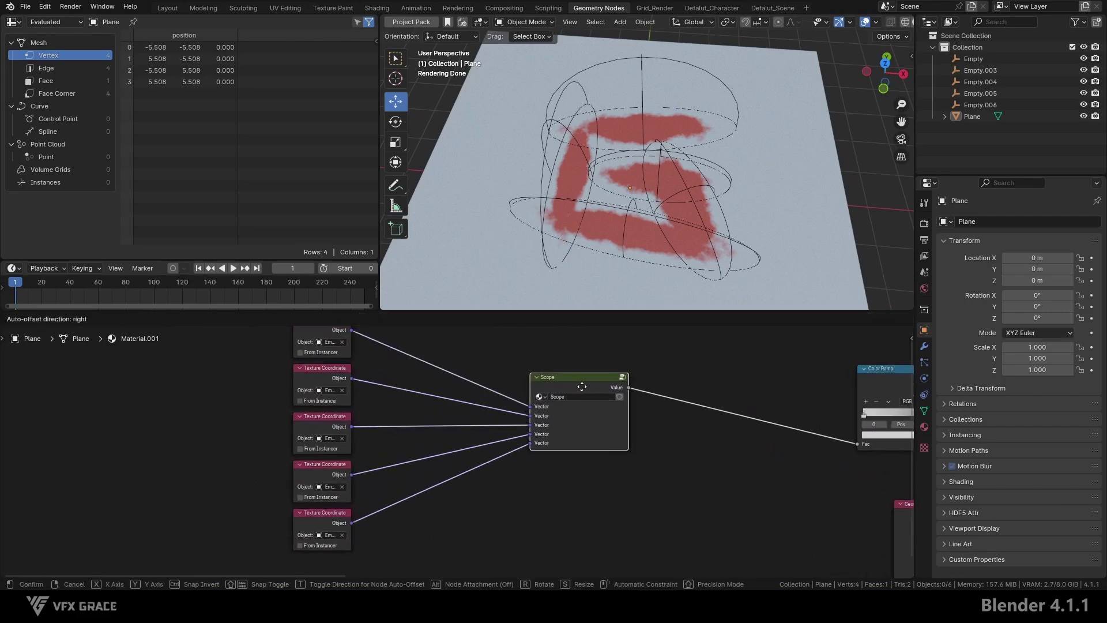
{"action": "left_click_drag", "start_coordinate": [569, 398], "coordinate": [570, 408]}
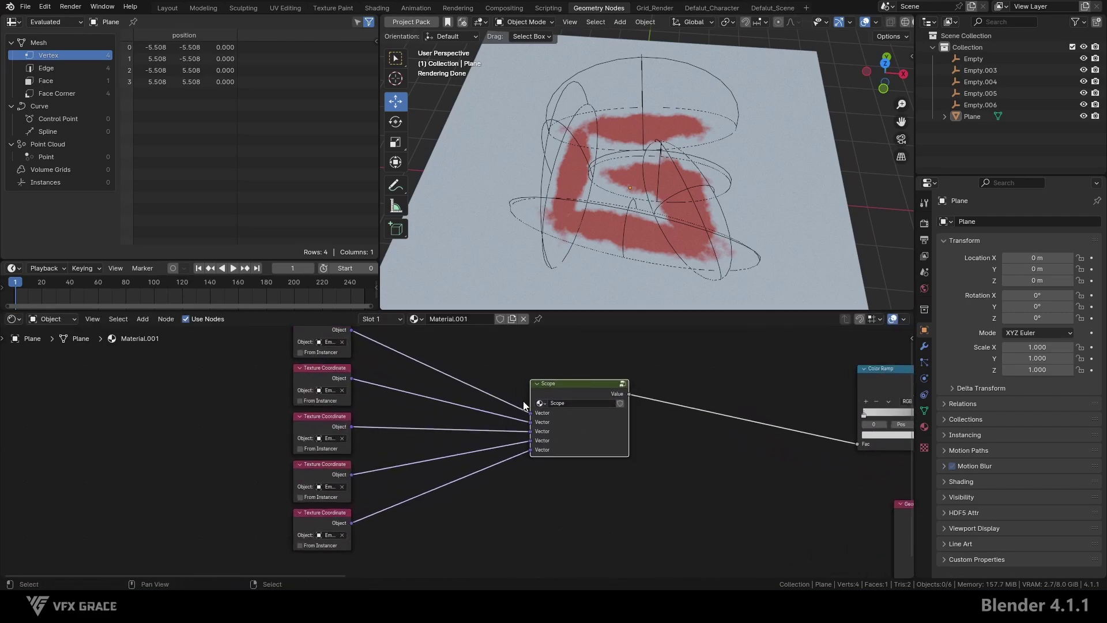
{"action": "left_click", "coordinate": [493, 482]}
Cut the link from the bottom Texture Coordinate node to the Scope group and preview the group's output on the plane.
{"action": "right_click_drag", "start_coordinate": [438, 470], "coordinate": [521, 499], "text": "ctrl"}
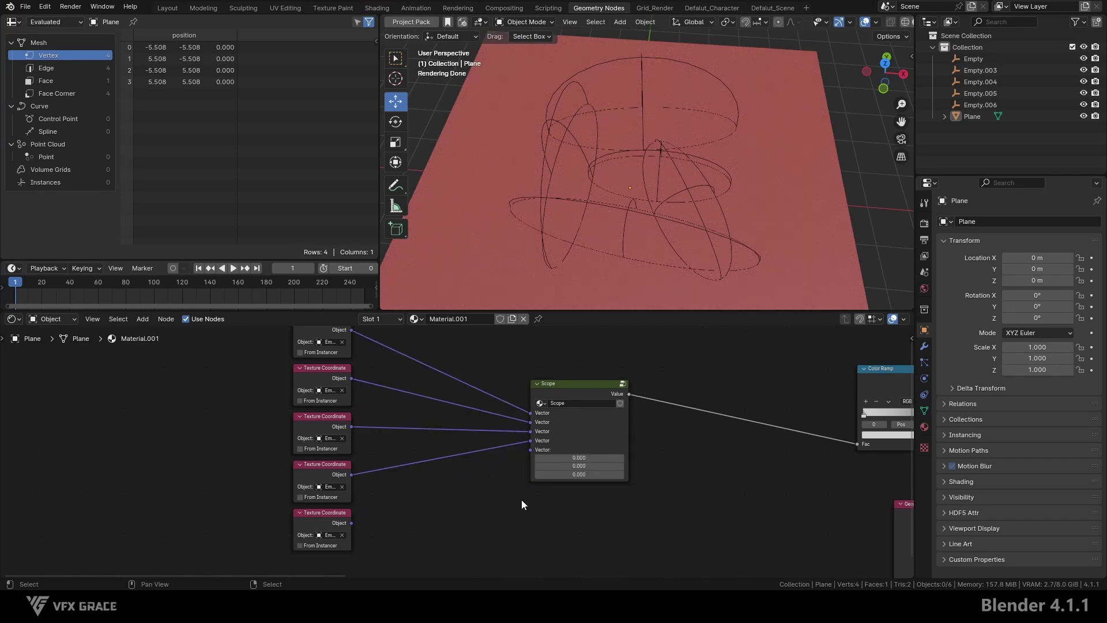
{"action": "scroll", "coordinate": [521, 496], "scroll_direction": "down", "scroll_amount": 2}
{"action": "scroll", "coordinate": [642, 465], "scroll_direction": "up", "scroll_amount": 2}
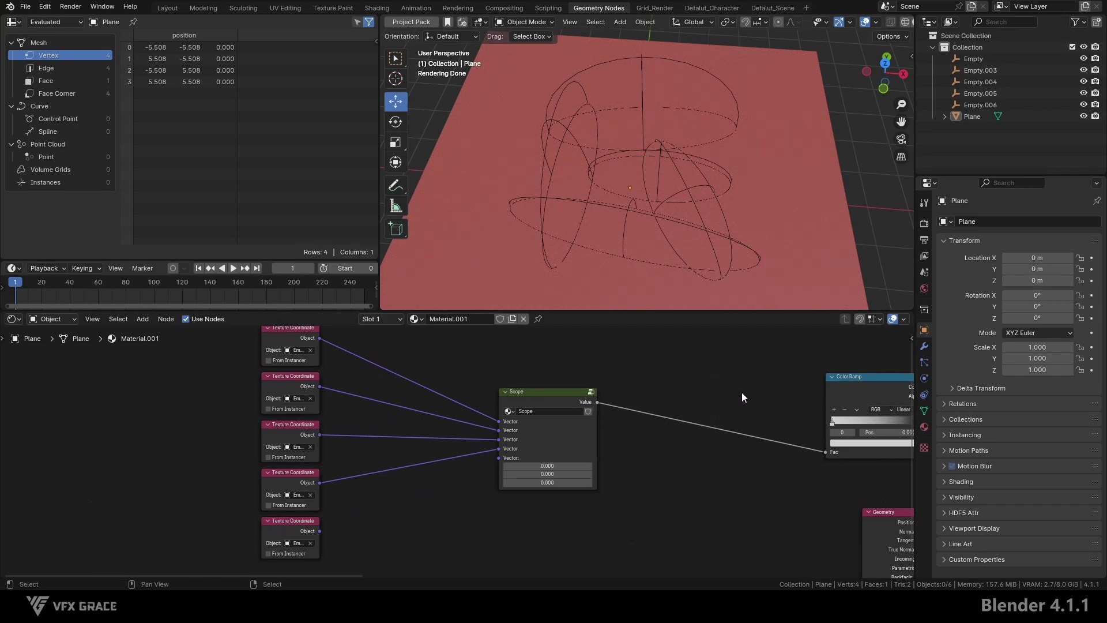
{"action": "left_click", "coordinate": [560, 394], "text": "ctrl+shift"}
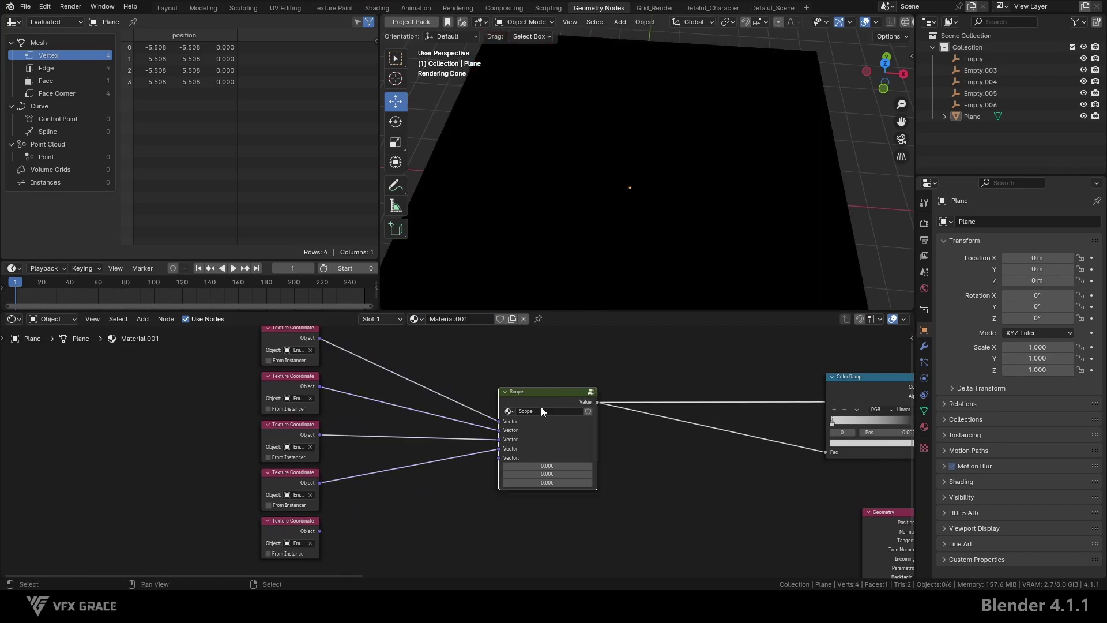
{"action": "left_click_drag", "start_coordinate": [318, 529], "coordinate": [499, 457]}
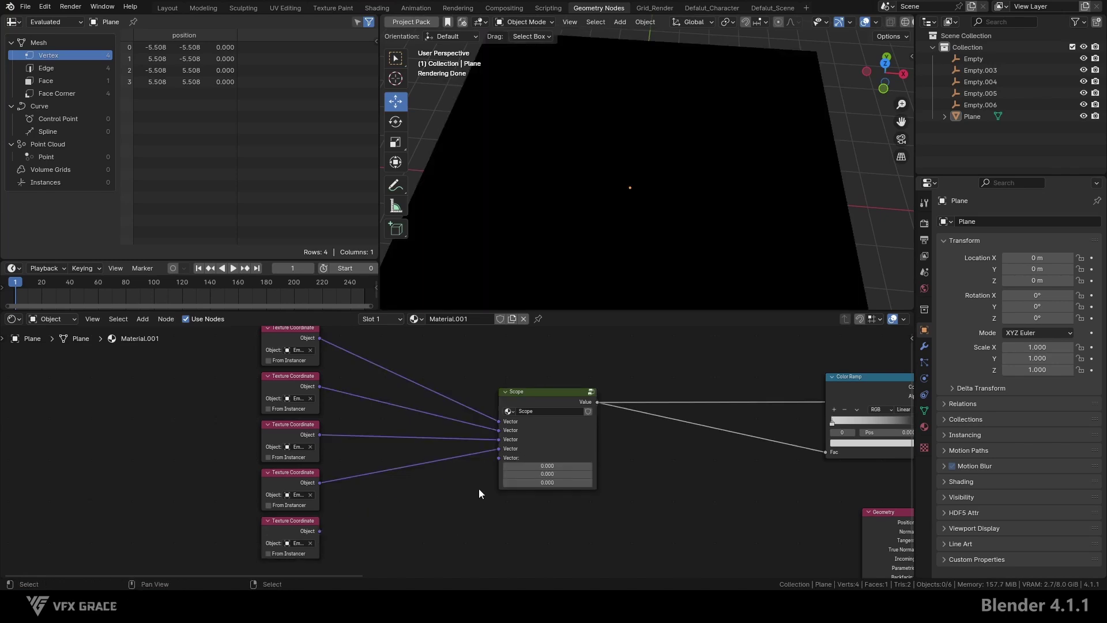
Open the Scope group and preview the outputs of the first and second Length nodes.
{"action": "left_click", "coordinate": [540, 400]}
{"action": "key", "text": "Tab"}
{"action": "middle_click_drag", "start_coordinate": [539, 400], "coordinate": [429, 548], "text": "ctrl"}
{"action": "middle_click_drag", "start_coordinate": [448, 447], "coordinate": [446, 442], "text": "ctrl"}
{"action": "scroll", "coordinate": [416, 415], "scroll_direction": "up", "scroll_amount": 1}
{"action": "left_click", "coordinate": [378, 385], "text": "ctrl+shift"}
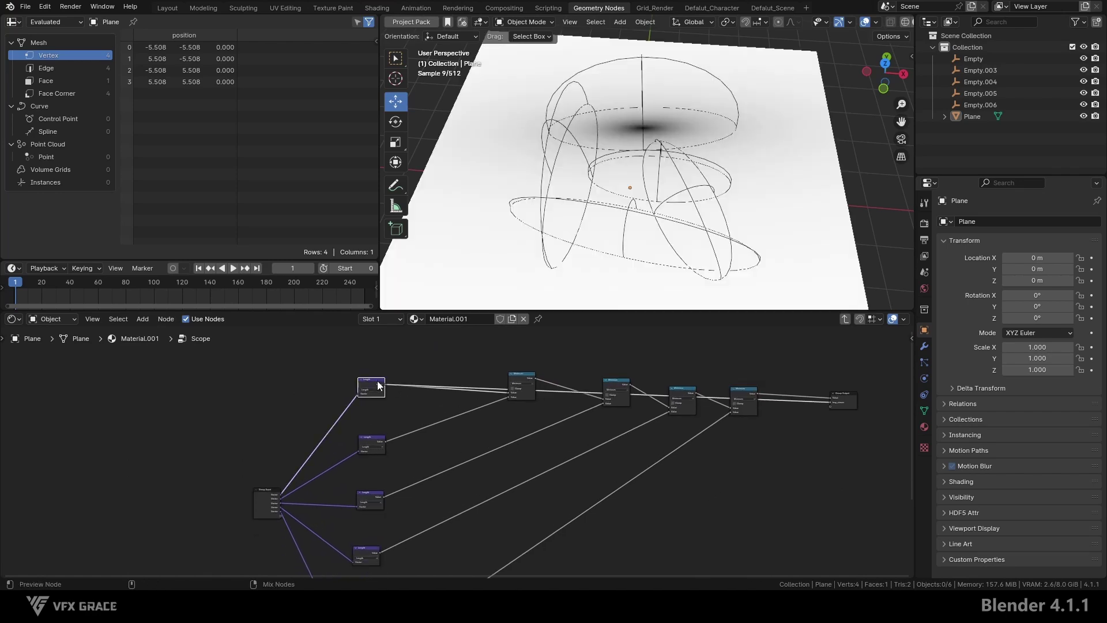
{"action": "left_click", "coordinate": [379, 441], "text": "ctrl+shift"}
Preview the third, fourth and bottom Length nodes, and move the bottom one closer to the others.
{"action": "middle_click_drag", "start_coordinate": [371, 495], "coordinate": [413, 424]}
{"action": "left_click", "coordinate": [413, 425], "text": "ctrl+shift"}
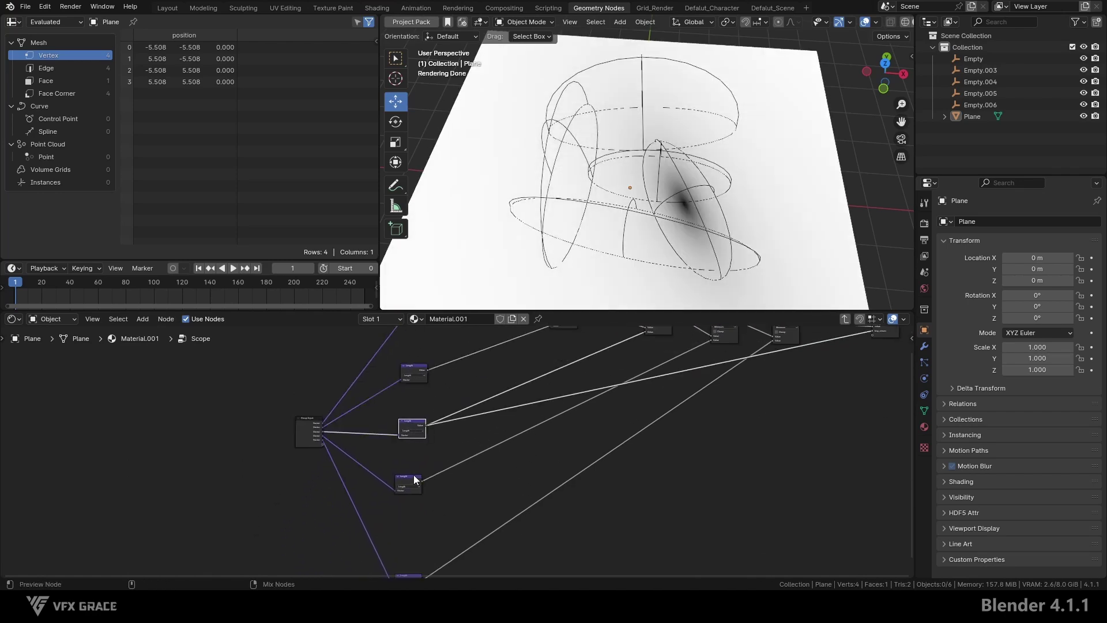
{"action": "left_click", "coordinate": [414, 478], "text": "ctrl+shift"}
{"action": "middle_click_drag", "start_coordinate": [421, 517], "coordinate": [445, 426]}
{"action": "scroll", "coordinate": [437, 477], "scroll_direction": "up", "scroll_amount": 3}
{"action": "left_click", "coordinate": [438, 493], "text": "ctrl+shift"}
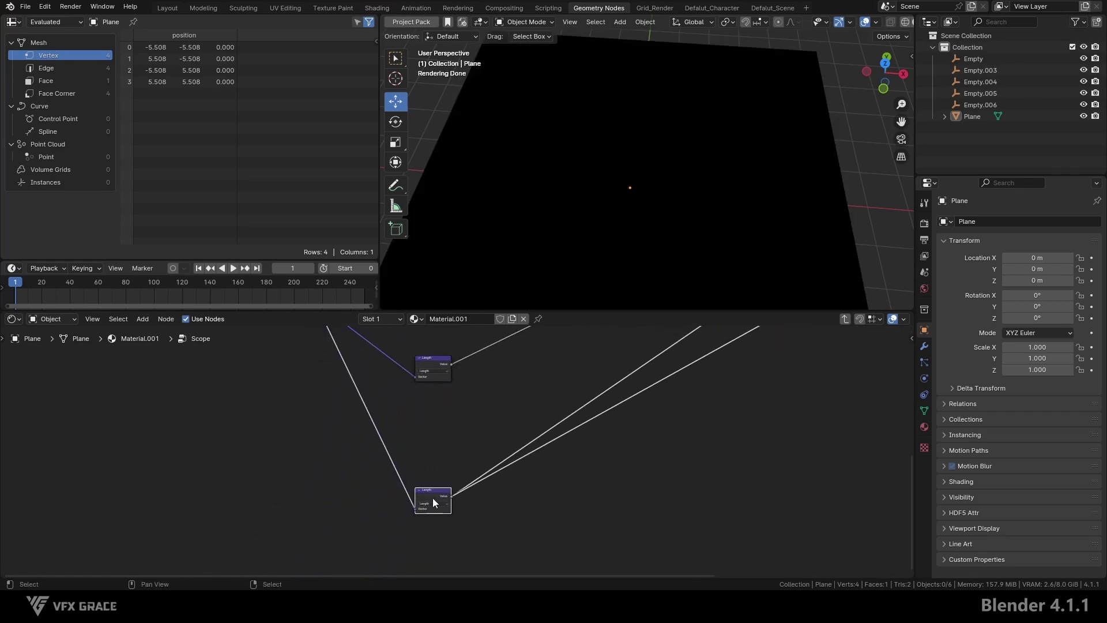
{"action": "left_click_drag", "start_coordinate": [437, 489], "coordinate": [446, 456]}
Preview the Minimum nodes along the chain, up to the last one before the Group Output.
{"action": "scroll", "coordinate": [519, 392], "scroll_direction": "down", "scroll_amount": 4}
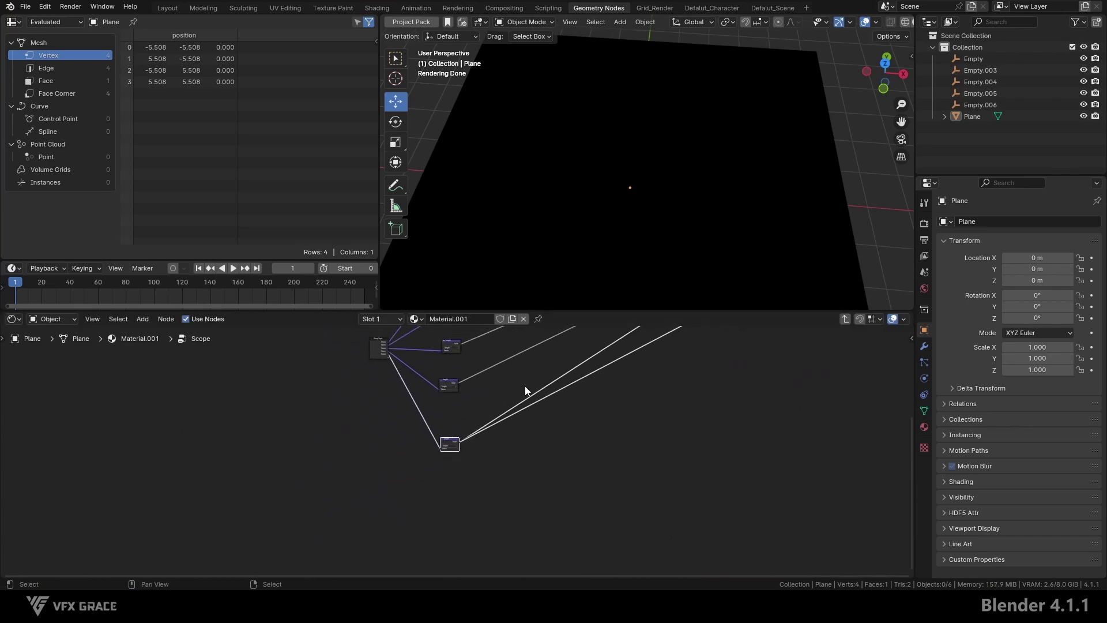
{"action": "scroll", "coordinate": [452, 389], "scroll_direction": "up", "scroll_amount": 5}
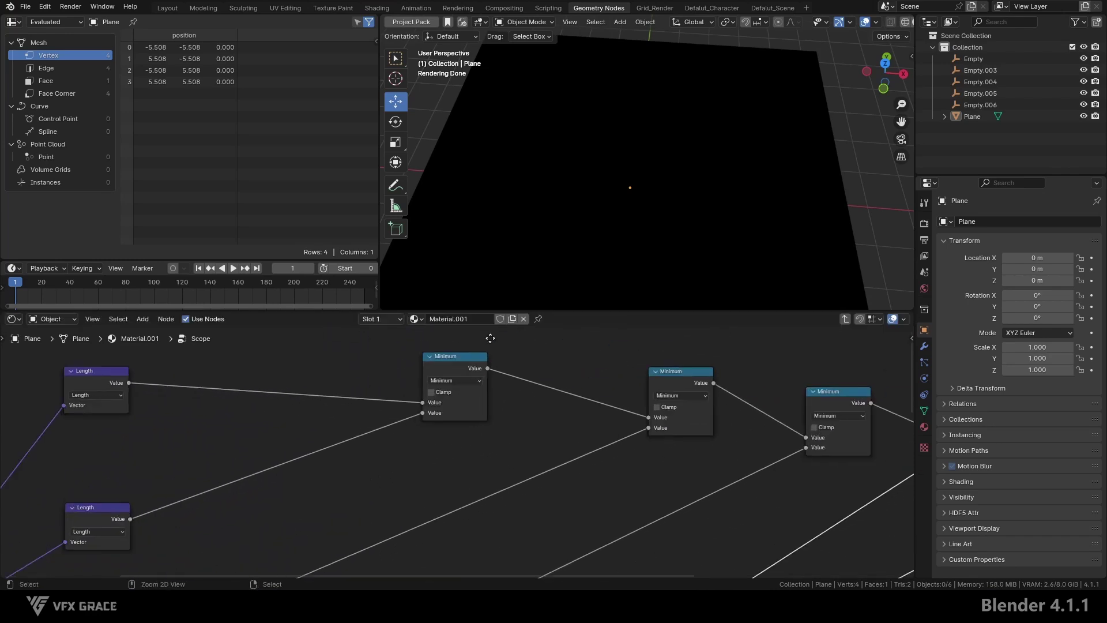
{"action": "left_click", "coordinate": [686, 381], "text": "ctrl+shift"}
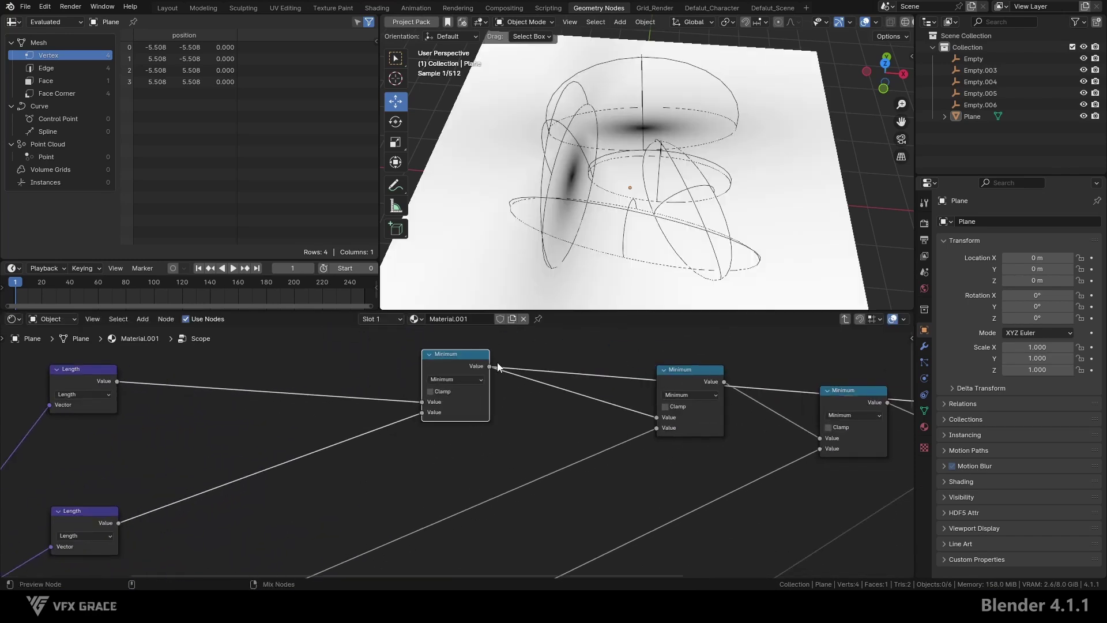
{"action": "mouse_move", "coordinate": [694, 381]}
{"action": "middle_mouse_down"}
{"action": "mouse_move", "coordinate": [644, 398]}
{"action": "mouse_move", "coordinate": [539, 403]}
{"action": "middle_mouse_up"}
{"action": "left_click", "coordinate": [604, 404], "text": "ctrl+shift"}
{"action": "left_click", "coordinate": [613, 400], "text": "ctrl+shift"}
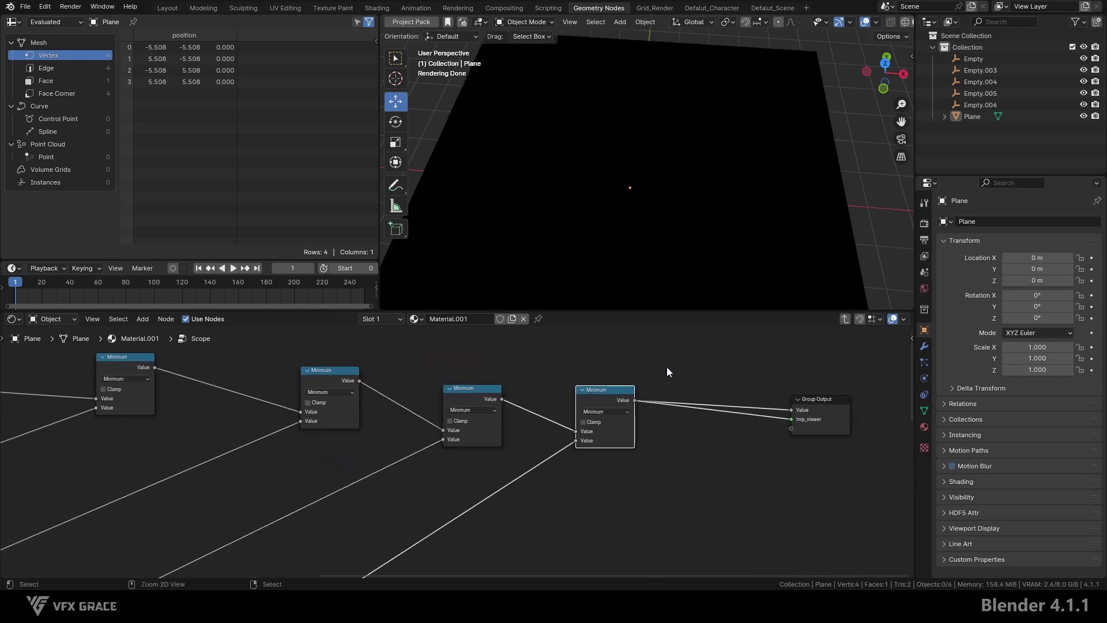
Trace the link from the bottom Length node to the last Minimum node and the Group Output.
{"action": "scroll", "coordinate": [666, 368], "scroll_direction": "down", "scroll_amount": 12}
{"action": "middle_click_drag", "start_coordinate": [467, 530], "coordinate": [496, 481]}
{"action": "scroll", "coordinate": [378, 533], "scroll_direction": "up", "scroll_amount": 8}
{"action": "left_click_drag", "start_coordinate": [376, 512], "coordinate": [373, 490]}
{"action": "scroll", "coordinate": [378, 487], "scroll_direction": "down", "scroll_amount": 5}
{"action": "middle_click_drag", "start_coordinate": [680, 337], "coordinate": [517, 489]}
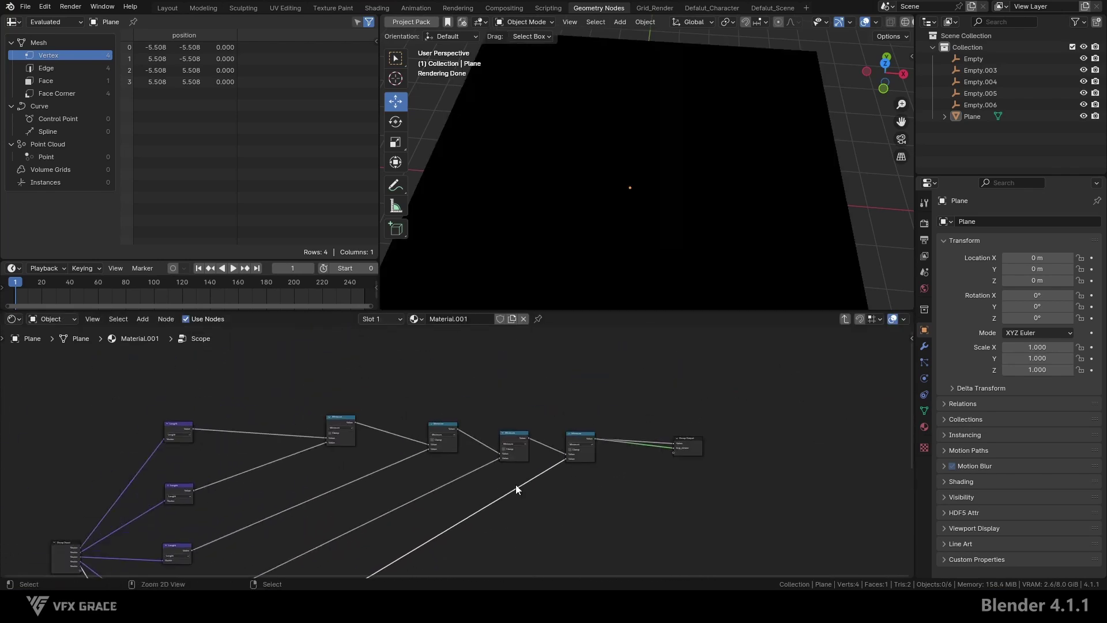
Add a Value node set to 1 and link it to the second input of the last Minimum node.
{"action": "scroll", "coordinate": [517, 489], "scroll_direction": "up", "scroll_amount": 3}
{"action": "key", "text": "shift+a"}
{"action": "mouse_move", "coordinate": [571, 409]}
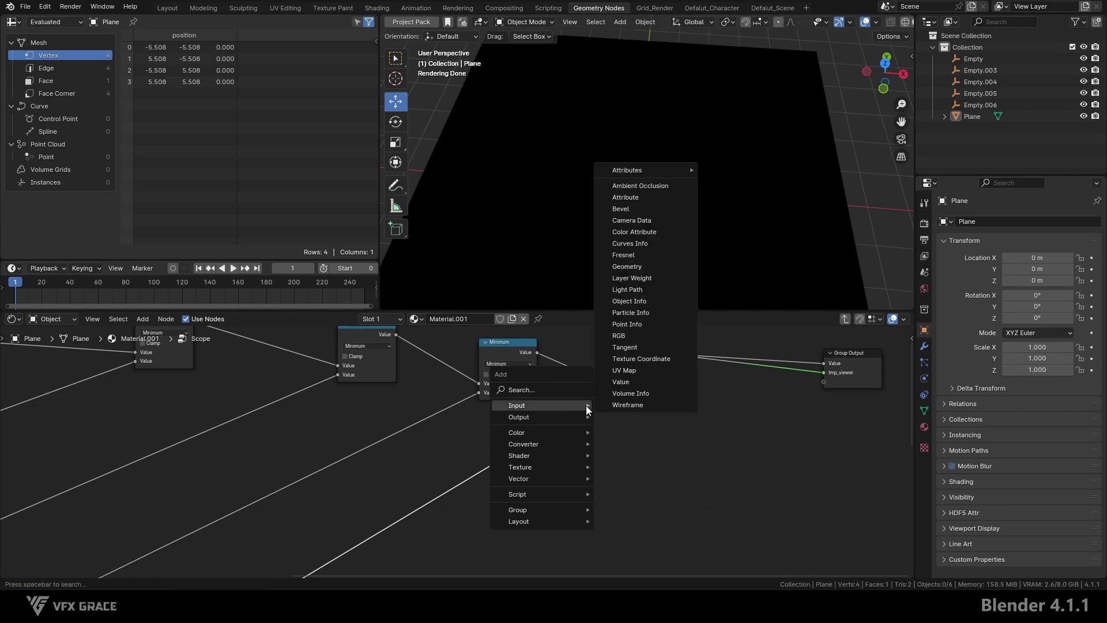
{"action": "left_click", "coordinate": [637, 383]}
{"action": "left_click", "coordinate": [544, 476]}
{"action": "scroll", "coordinate": [547, 479], "scroll_direction": "up", "scroll_amount": 3}
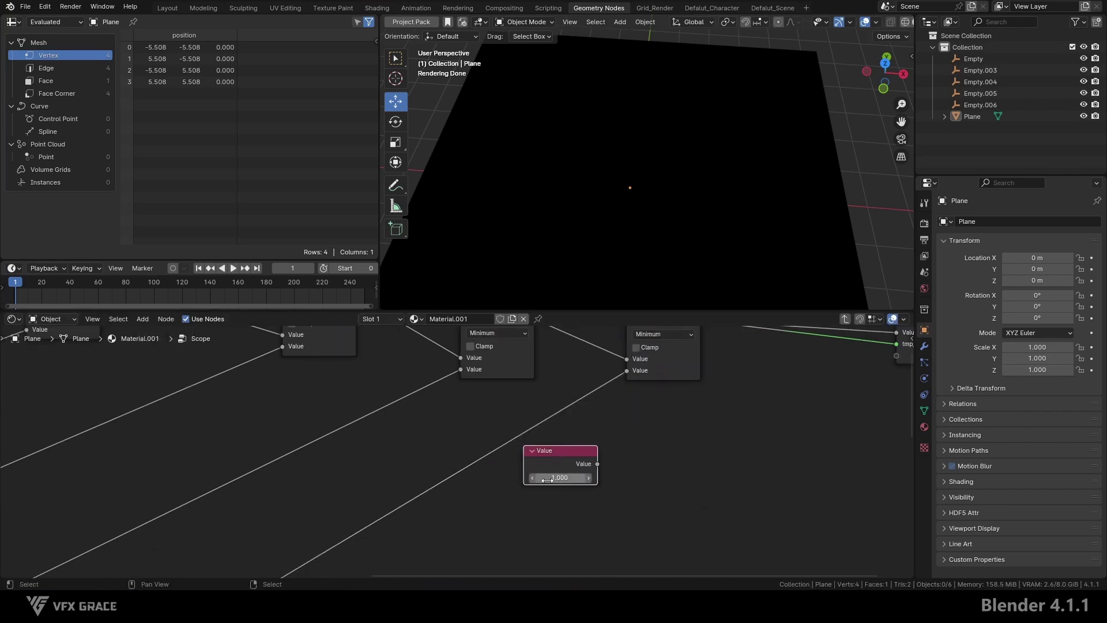
{"action": "left_click_drag", "start_coordinate": [617, 403], "coordinate": [627, 370]}
{"action": "scroll", "coordinate": [627, 370], "scroll_direction": "down", "scroll_amount": 2}
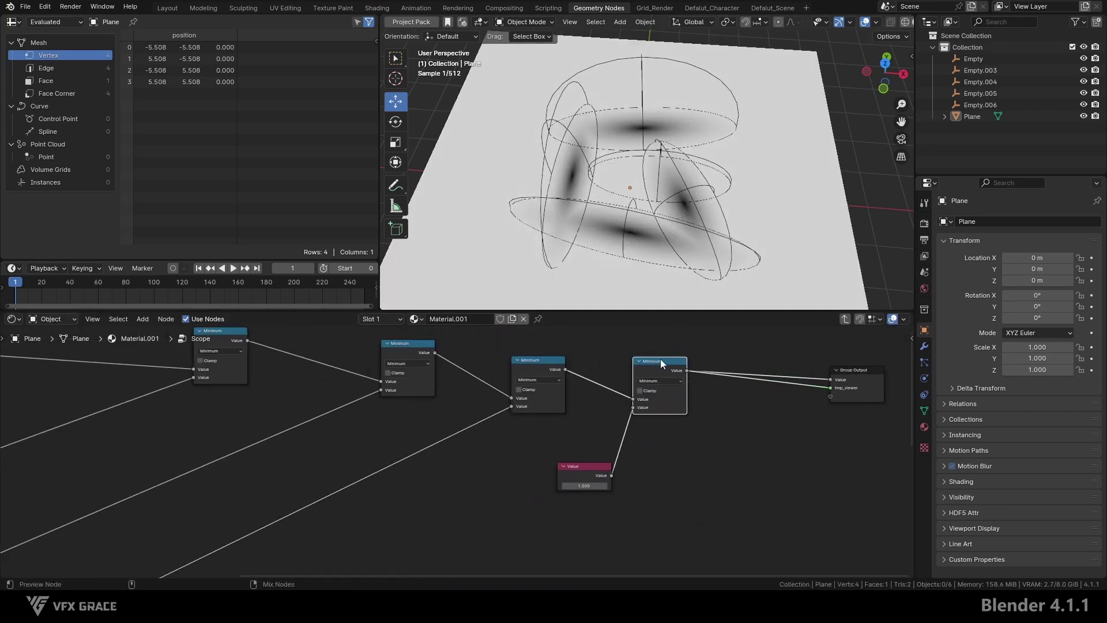
Preview the bottom Length node and restore its link to the last Minimum node.
{"action": "middle_click_drag", "start_coordinate": [651, 412], "coordinate": [620, 445], "text": "ctrl"}
{"action": "middle_click_drag", "start_coordinate": [619, 446], "coordinate": [647, 401]}
{"action": "left_click_drag", "start_coordinate": [616, 405], "coordinate": [684, 365]}
{"action": "scroll", "coordinate": [444, 472], "scroll_direction": "up", "scroll_amount": 4}
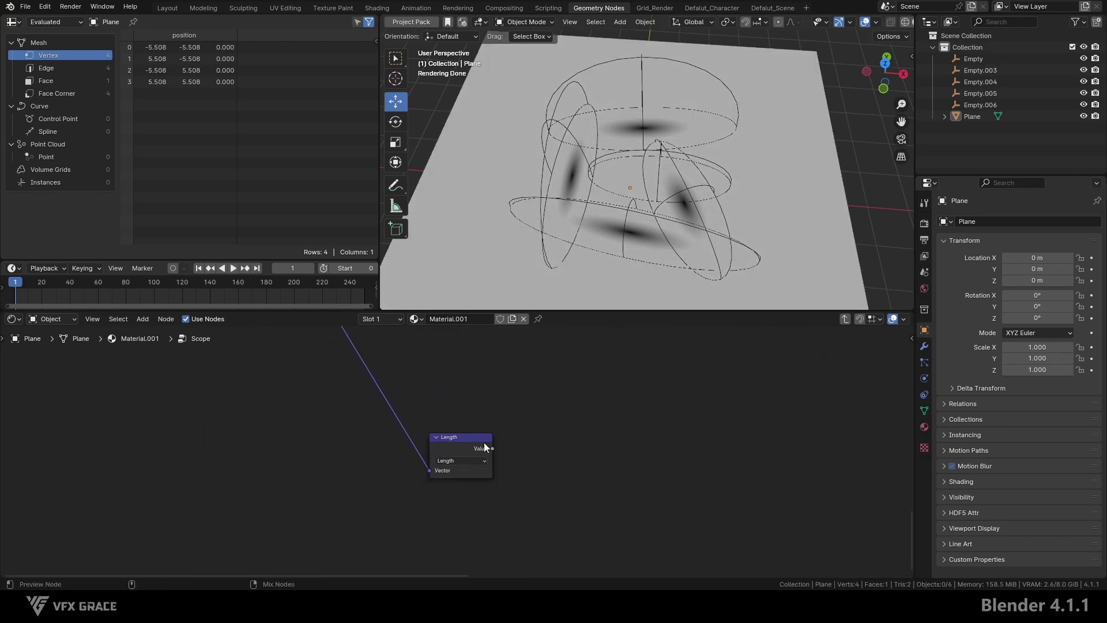
{"action": "left_click", "coordinate": [484, 442], "text": "ctrl+shift"}
{"action": "middle_click_drag", "start_coordinate": [521, 413], "coordinate": [463, 478]}
{"action": "scroll", "coordinate": [464, 477], "scroll_direction": "down", "scroll_amount": 1}
{"action": "left_click_drag", "start_coordinate": [419, 503], "coordinate": [422, 460]}
{"action": "middle_click_drag", "start_coordinate": [595, 193], "coordinate": [601, 175]}
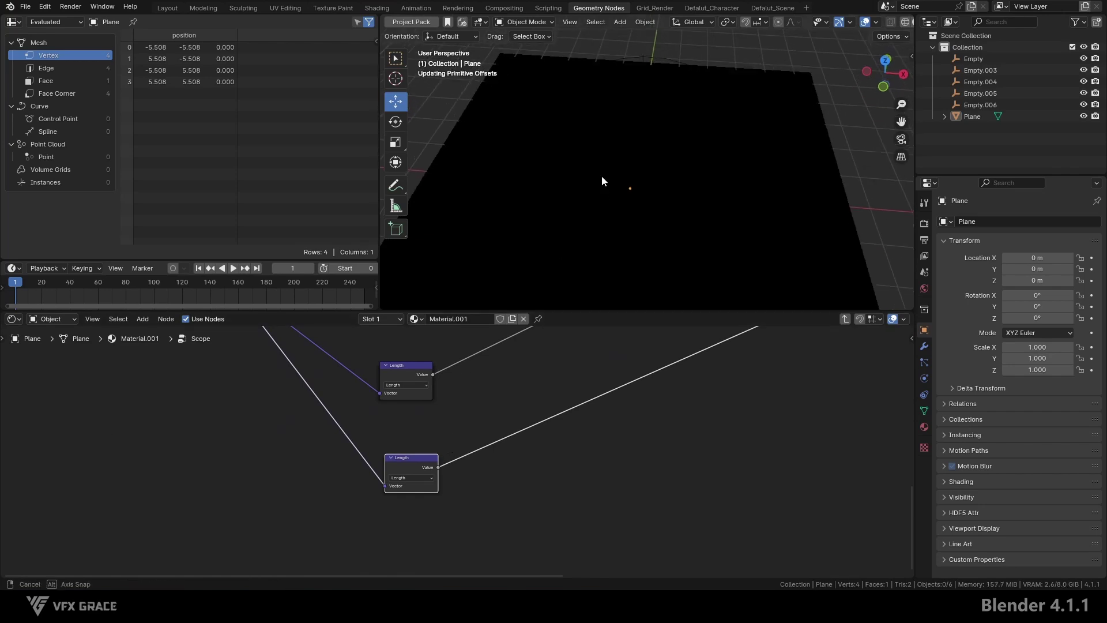
{"action": "middle_click_drag", "start_coordinate": [477, 451], "coordinate": [440, 500]}
{"action": "middle_click_drag", "start_coordinate": [440, 500], "coordinate": [498, 424], "text": "ctrl"}
Insert a Math node set to Compare after the bottom Length node, with a comparison value of 0.
{"action": "key", "text": "shift+a"}
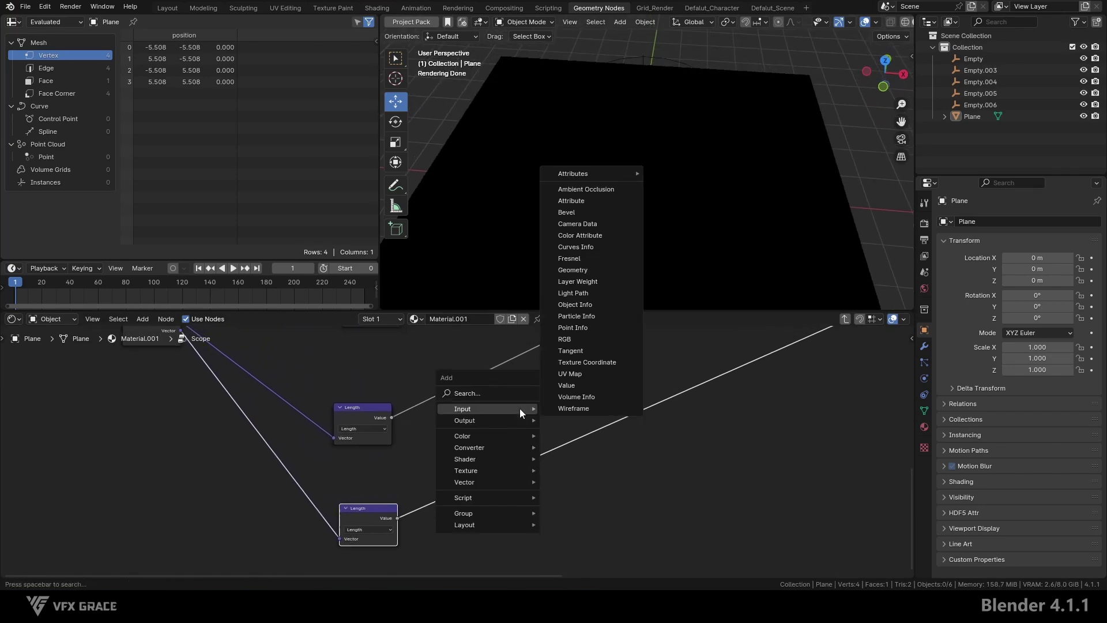
{"action": "mouse_move", "coordinate": [509, 453]}
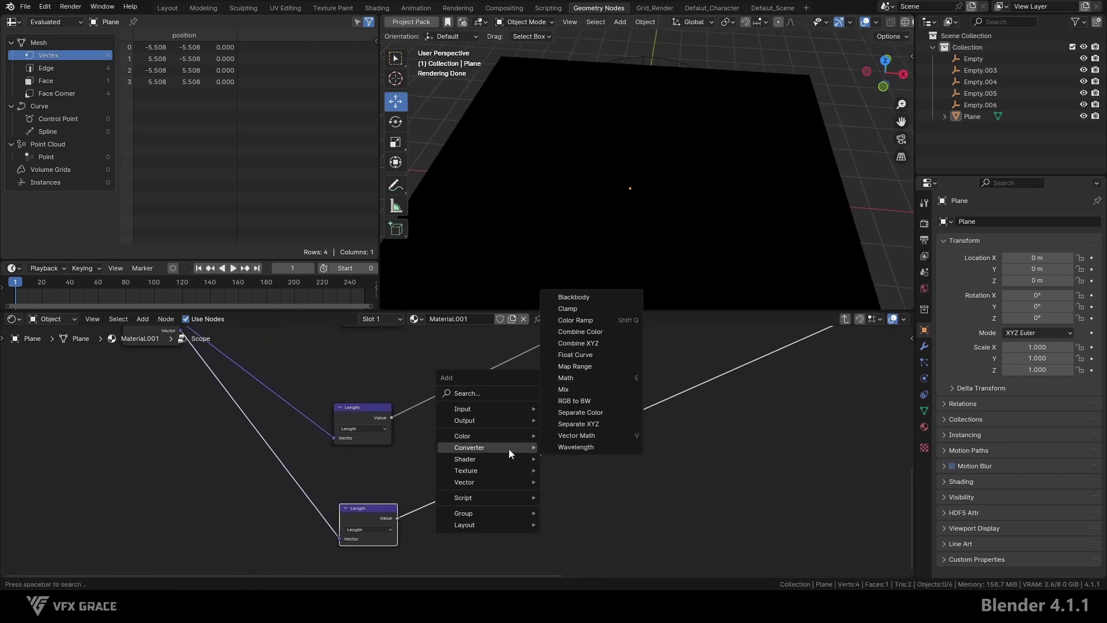
{"action": "left_click", "coordinate": [583, 379]}
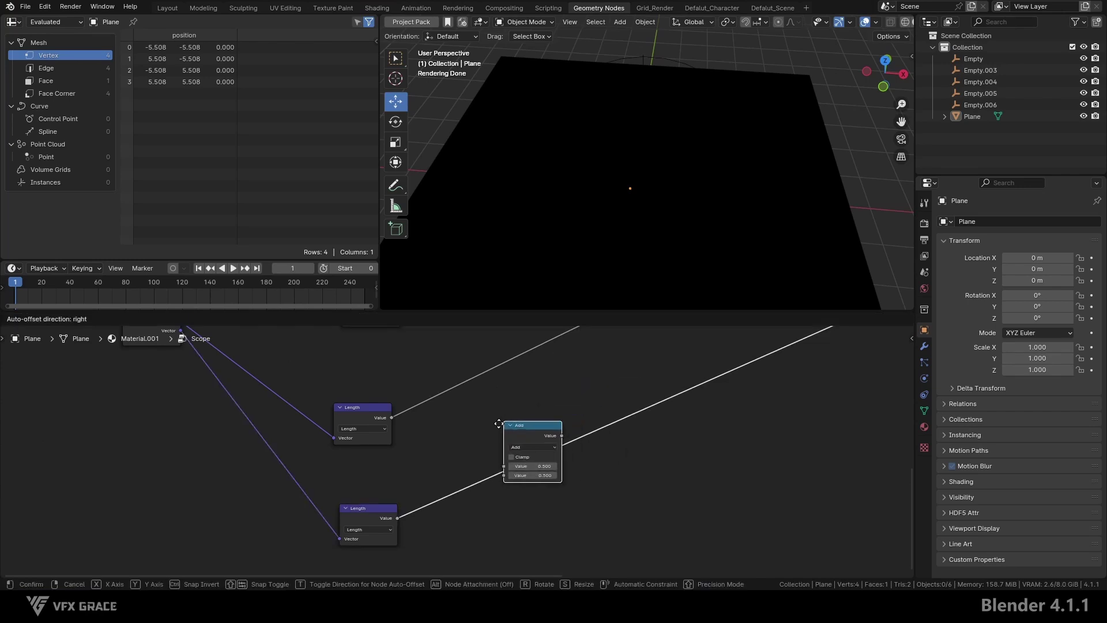
{"action": "left_click", "coordinate": [500, 475]}
{"action": "scroll", "coordinate": [505, 476], "scroll_direction": "up", "scroll_amount": 2}
{"action": "left_click", "coordinate": [525, 464]}
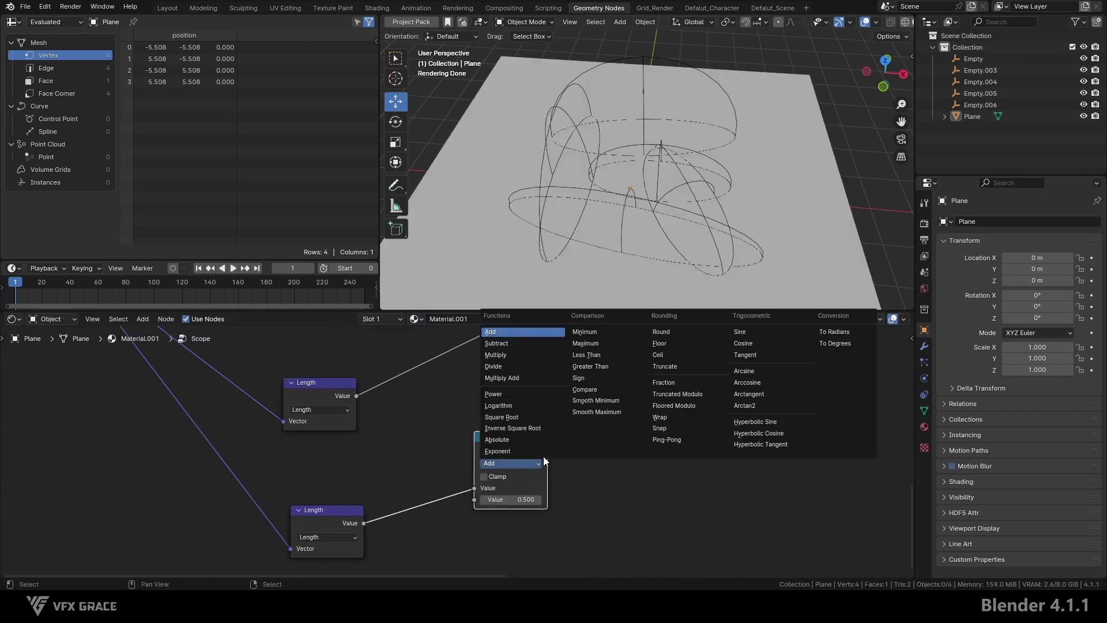
{"action": "left_click", "coordinate": [597, 389]}
{"action": "scroll", "coordinate": [548, 478], "scroll_direction": "up", "scroll_amount": 1}
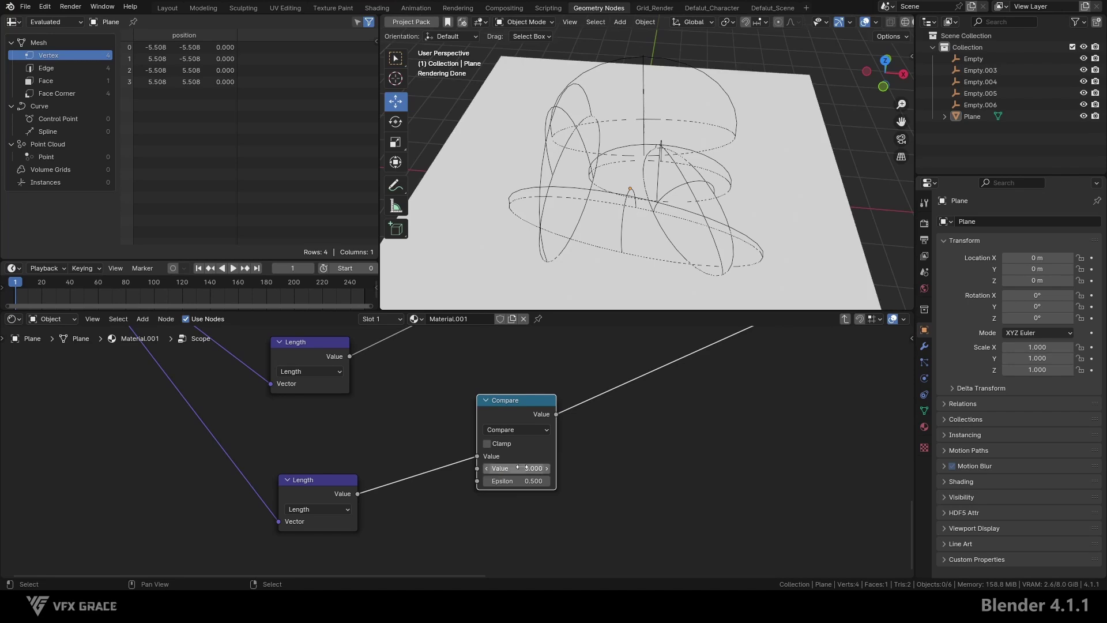
{"action": "scroll", "coordinate": [488, 492], "scroll_direction": "down", "scroll_amount": 3}
{"action": "scroll", "coordinate": [521, 460], "scroll_direction": "up", "scroll_amount": 2}
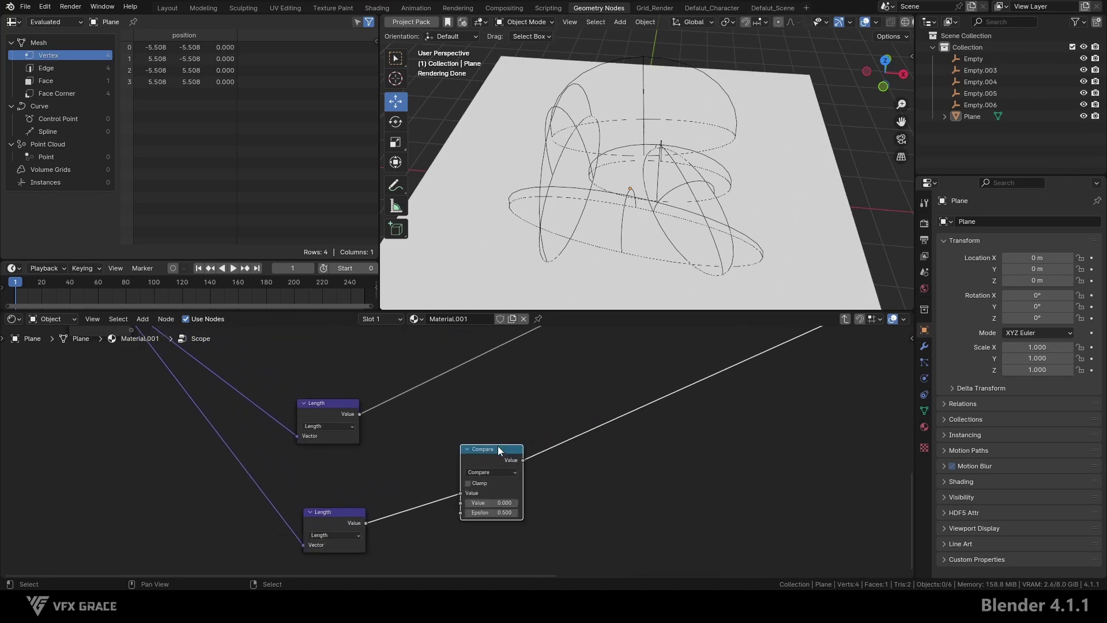
Duplicate the Compare node onto the fourth Length node's output, preview it, and set its Epsilon to 0.
{"action": "left_click_drag", "start_coordinate": [499, 450], "coordinate": [476, 354]}
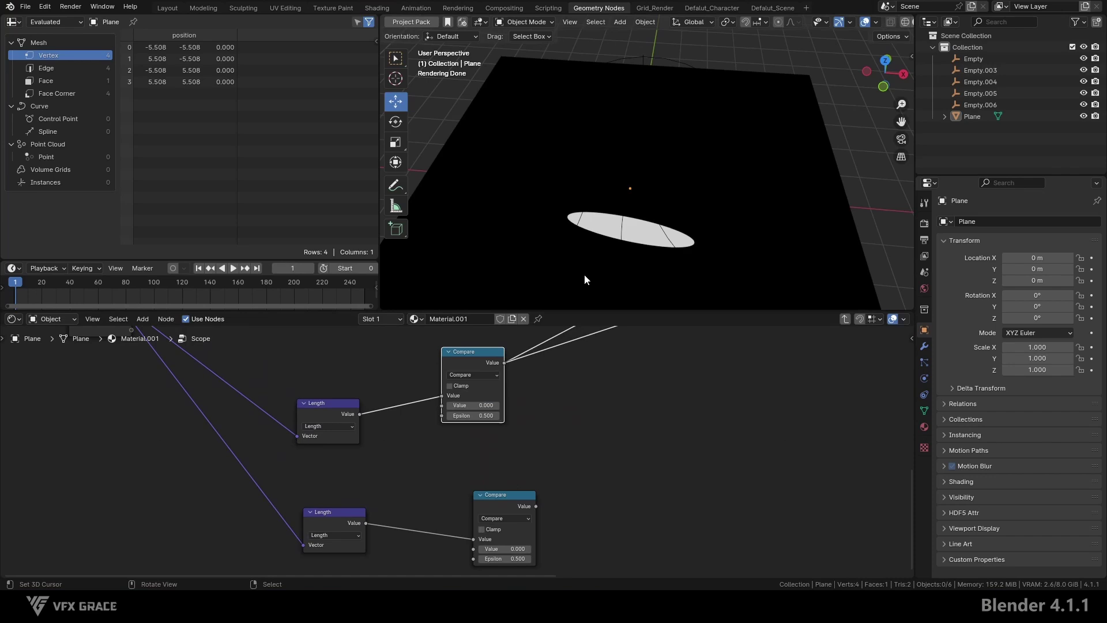
{"action": "middle_click_drag", "start_coordinate": [584, 275], "coordinate": [610, 249]}
{"action": "scroll", "coordinate": [453, 415], "scroll_direction": "up", "scroll_amount": 2}
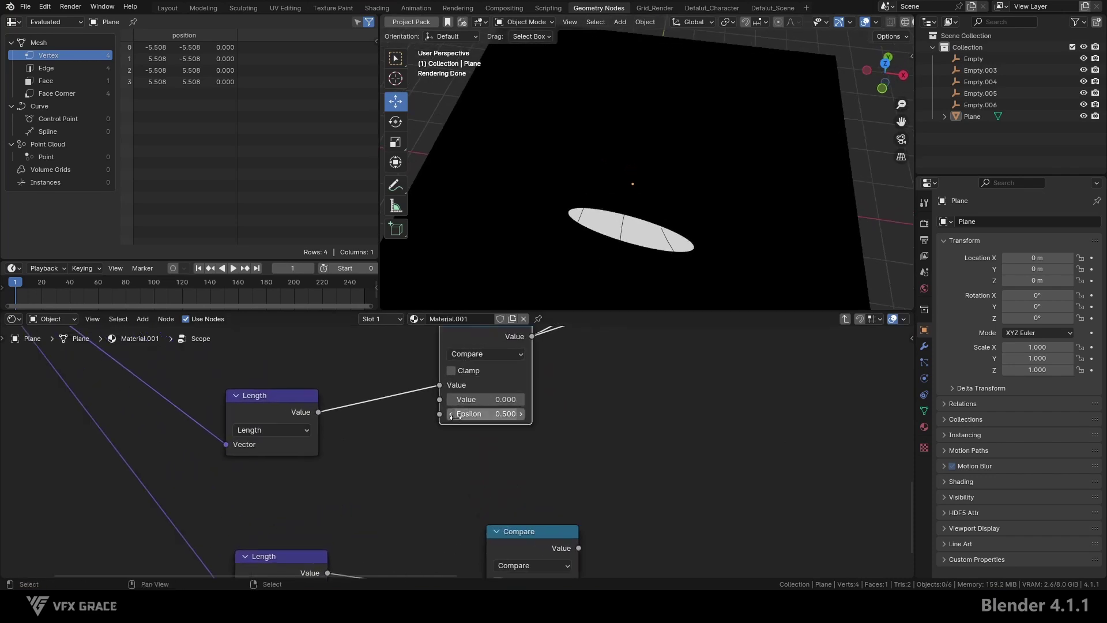
{"action": "left_click", "coordinate": [487, 414]}
{"action": "type", "text": "0"}
{"action": "key", "text": "Return"}
{"action": "left_click", "coordinate": [486, 414]}
{"action": "type", "text": "0"}
{"action": "key", "text": "Return"}
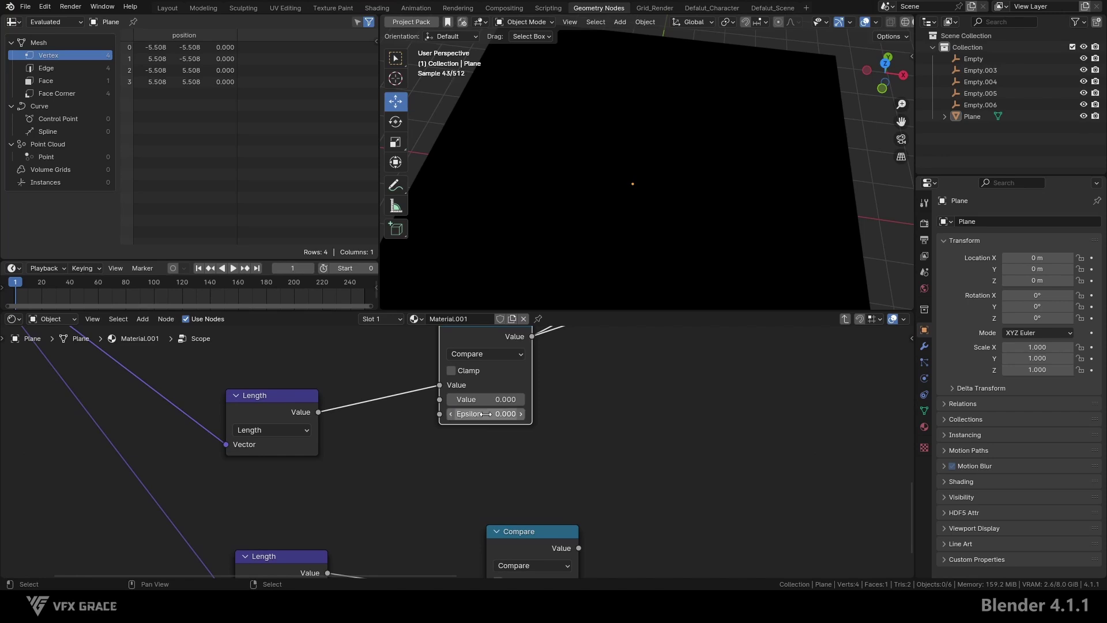
Remove the duplicate Compare node after the fourth Length node while keeping the link to the Minimum chain.
{"action": "scroll", "coordinate": [490, 410], "scroll_direction": "down", "scroll_amount": 3}
{"action": "left_click_drag", "start_coordinate": [503, 354], "coordinate": [526, 361]}
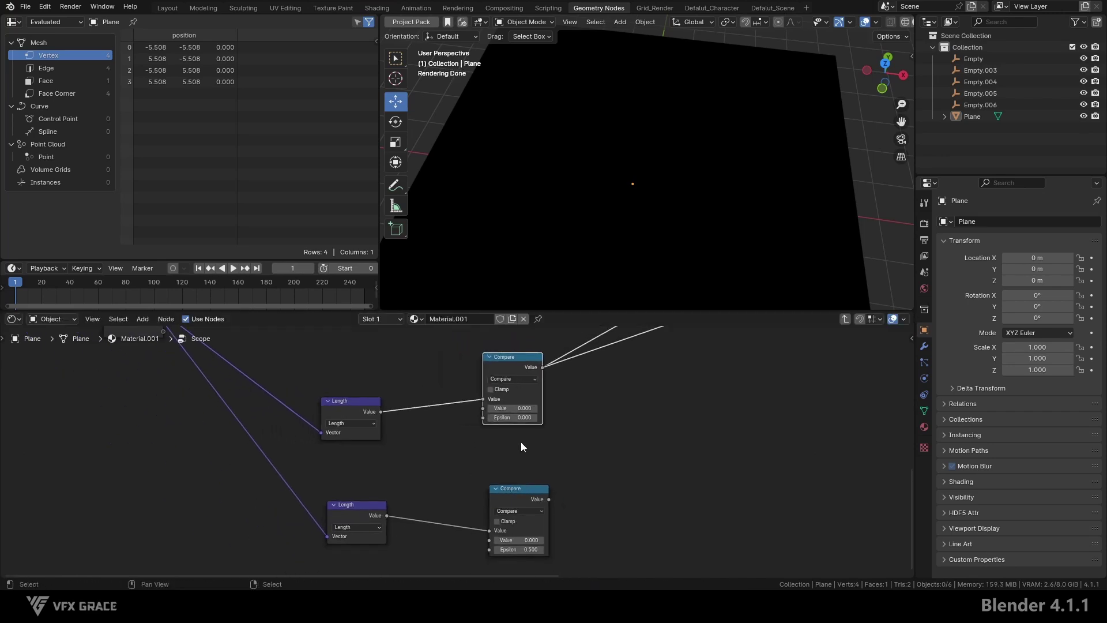
{"action": "left_click", "coordinate": [523, 496], "text": "ctrl+shift"}
{"action": "left_click", "coordinate": [489, 443]}
{"action": "left_click_drag", "start_coordinate": [460, 441], "coordinate": [579, 369]}
{"action": "key", "text": "ctrl+x"}
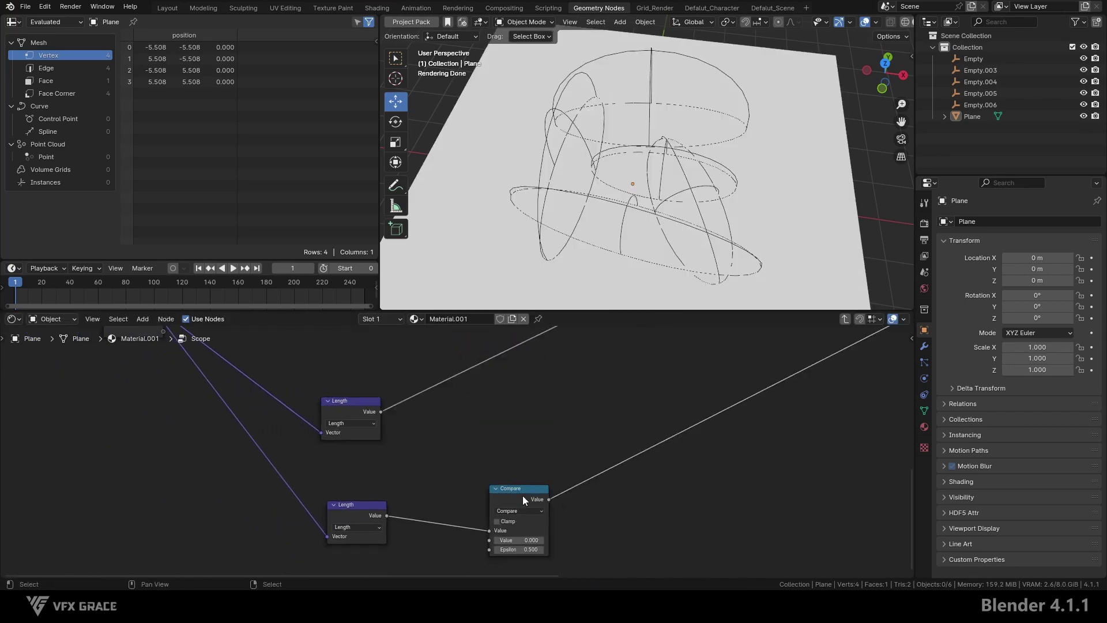
Move the remaining Compare node up and add a Float Mix node beside it.
{"action": "left_click_drag", "start_coordinate": [522, 498], "coordinate": [524, 426]}
{"action": "left_click", "coordinate": [614, 458]}
{"action": "middle_click_drag", "start_coordinate": [617, 460], "coordinate": [532, 432]}
{"action": "key", "text": "shift+a"}
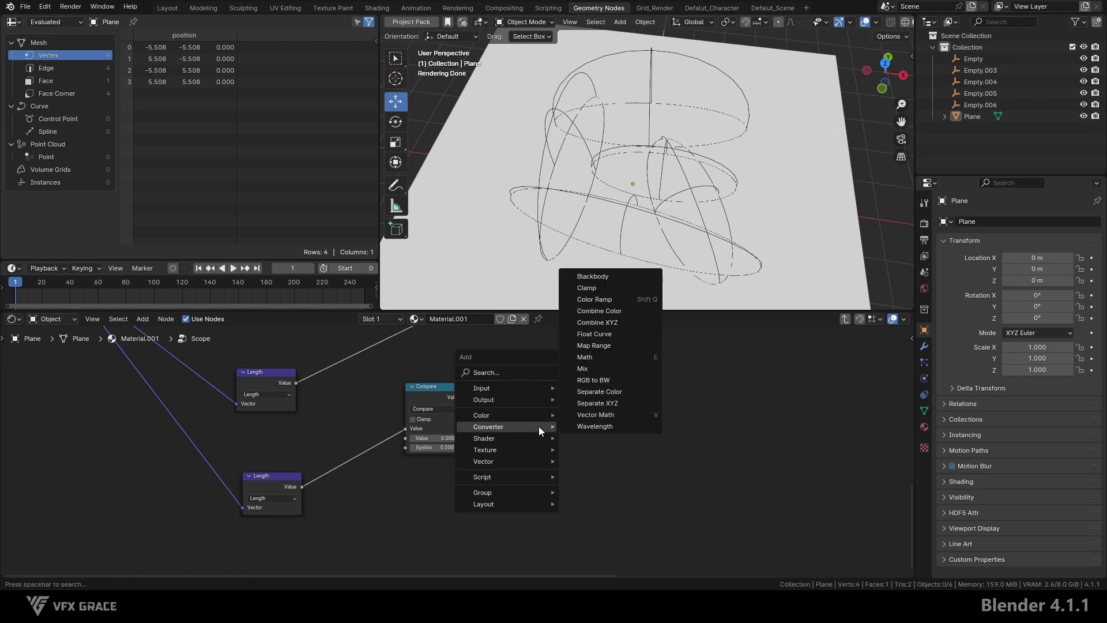
{"action": "left_click", "coordinate": [615, 368]}
{"action": "left_click", "coordinate": [514, 413]}
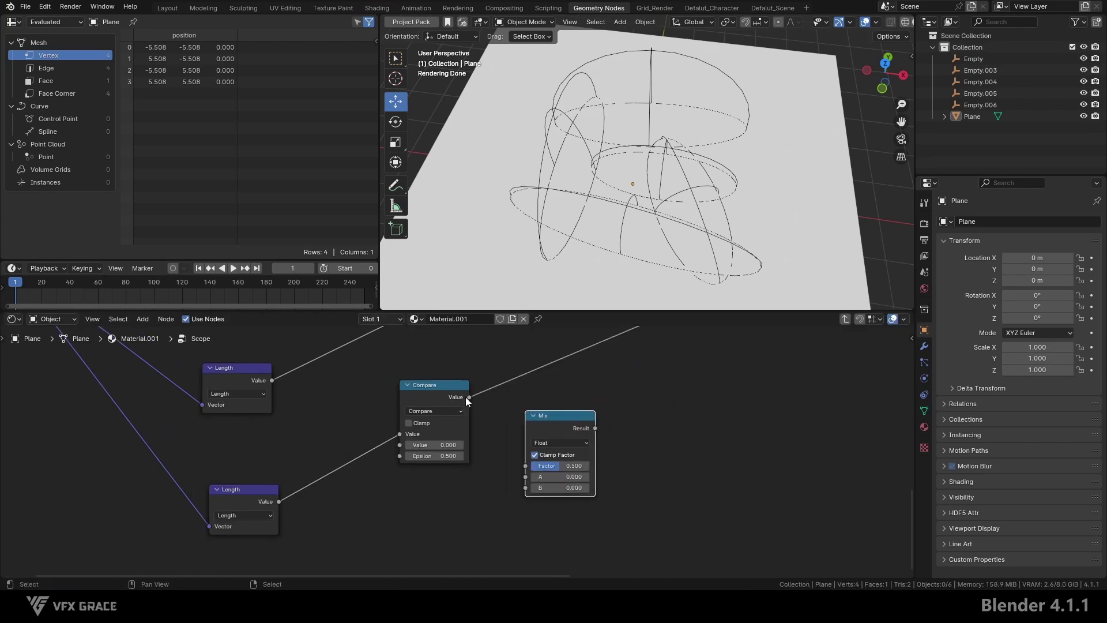
Link the Compare output to the Mix node's Factor and the bottom Length output to A, and set B to 1.
{"action": "left_click_drag", "start_coordinate": [465, 396], "coordinate": [514, 456]}
{"action": "scroll", "coordinate": [400, 427], "scroll_direction": "up", "scroll_amount": 2}
{"action": "left_click_drag", "start_coordinate": [276, 501], "coordinate": [541, 472]}
{"action": "left_click_drag", "start_coordinate": [575, 411], "coordinate": [574, 446]}
{"action": "left_click", "coordinate": [579, 521]}
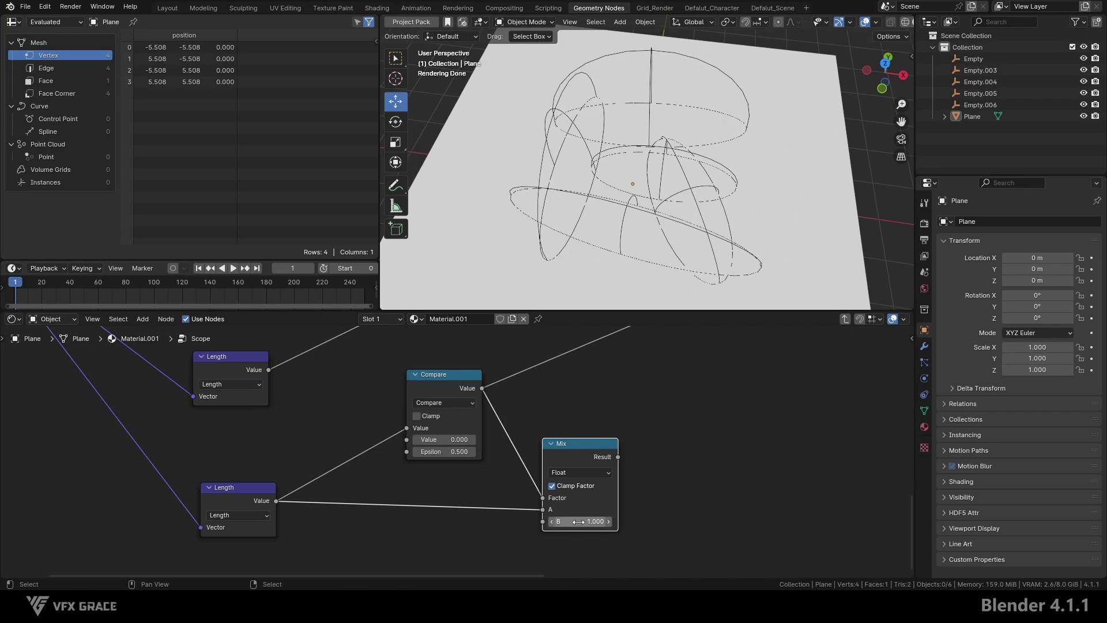
Link the Mix result to the second input of the last Minimum node and leave the Scope group.
{"action": "scroll", "coordinate": [428, 507], "scroll_direction": "down", "scroll_amount": 5}
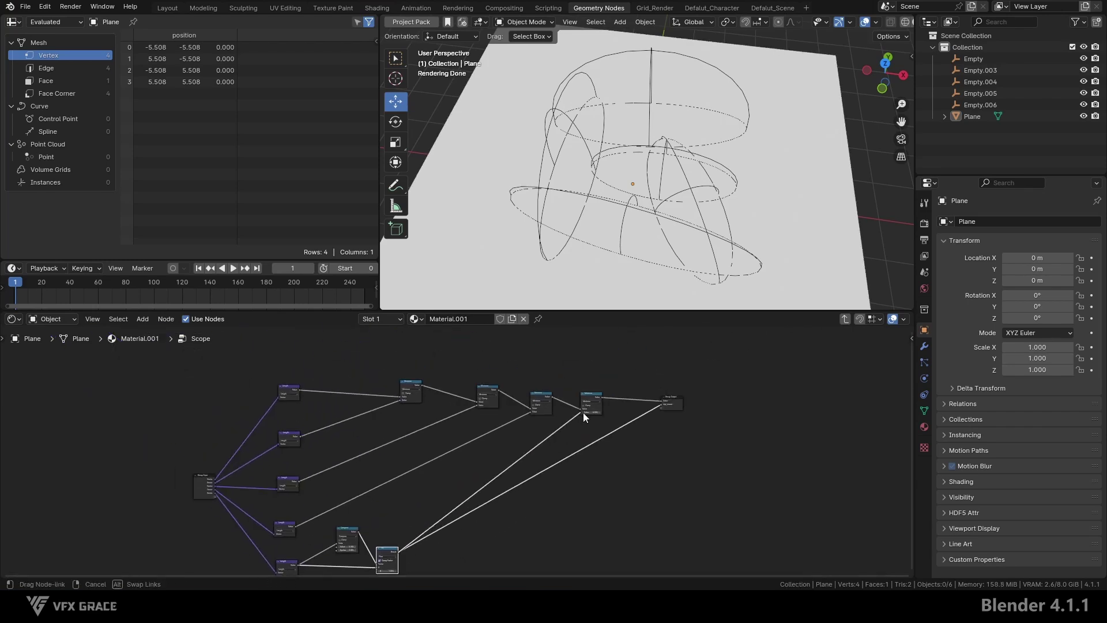
{"action": "left_click_drag", "start_coordinate": [583, 412], "coordinate": [582, 412]}
{"action": "key", "text": "Home"}
{"action": "key", "text": "Tab"}
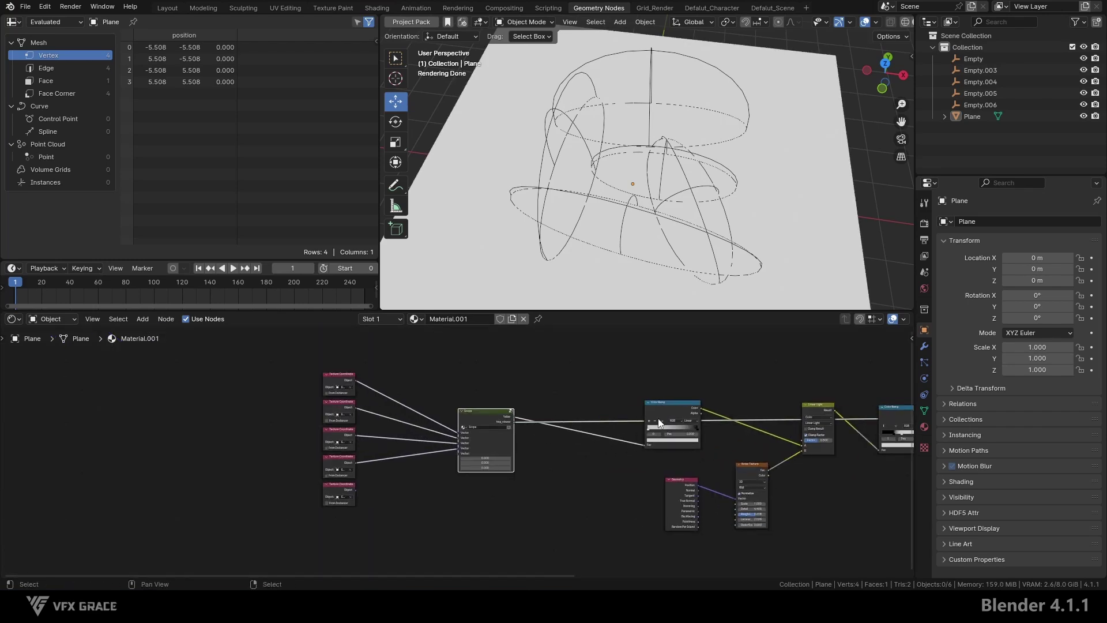
Link the bottom Texture Coordinate node's Object output to the last Vector input of the Scope node.
{"action": "scroll", "coordinate": [369, 490], "scroll_direction": "up", "scroll_amount": 2}
{"action": "left_click_drag", "start_coordinate": [325, 497], "coordinate": [476, 438]}
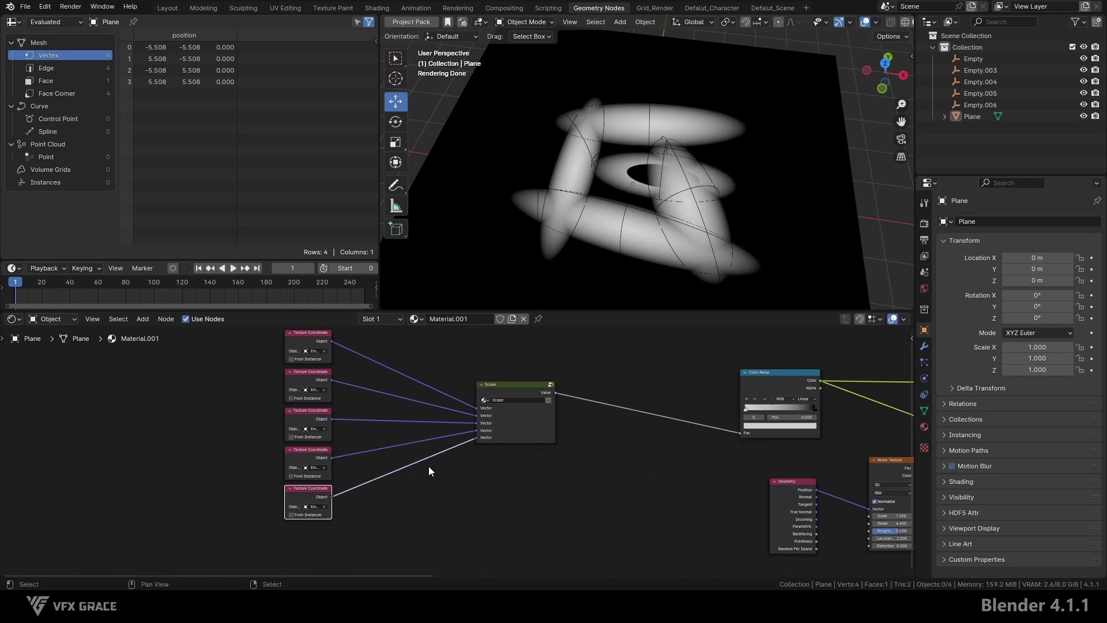
{"action": "middle_click_drag", "start_coordinate": [581, 248], "coordinate": [583, 278]}
Set the Epsilon of the Compare node inside the Scope group to 0, and leave the group.
{"action": "left_click", "coordinate": [518, 392]}
{"action": "key", "text": "Tab"}
{"action": "middle_click_drag", "start_coordinate": [357, 548], "coordinate": [496, 403]}
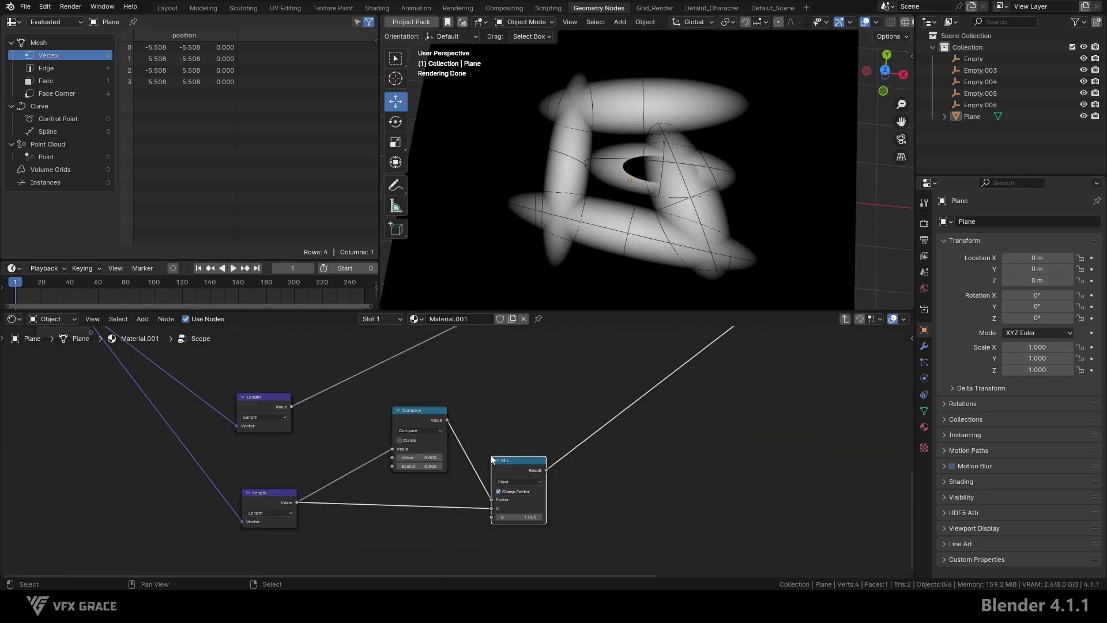
{"action": "scroll", "coordinate": [407, 471], "scroll_direction": "up", "scroll_amount": 4}
{"action": "left_click", "coordinate": [402, 470]}
{"action": "type", "text": "0"}
{"action": "key", "text": "Return"}
{"action": "scroll", "coordinate": [460, 515], "scroll_direction": "down", "scroll_amount": 2}
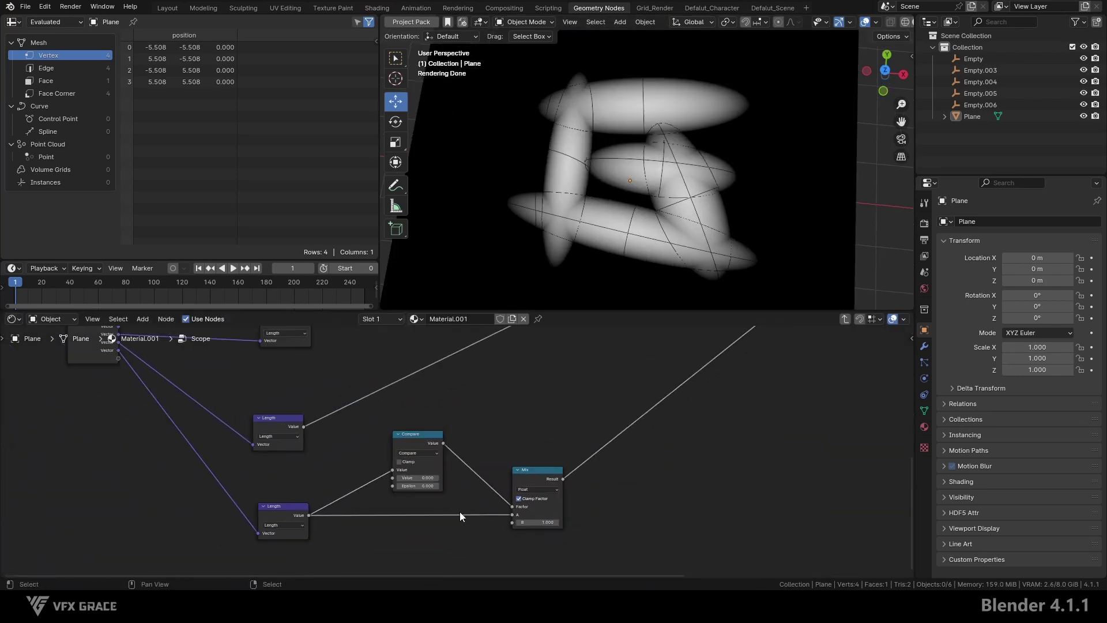
{"action": "key", "text": "Tab"}
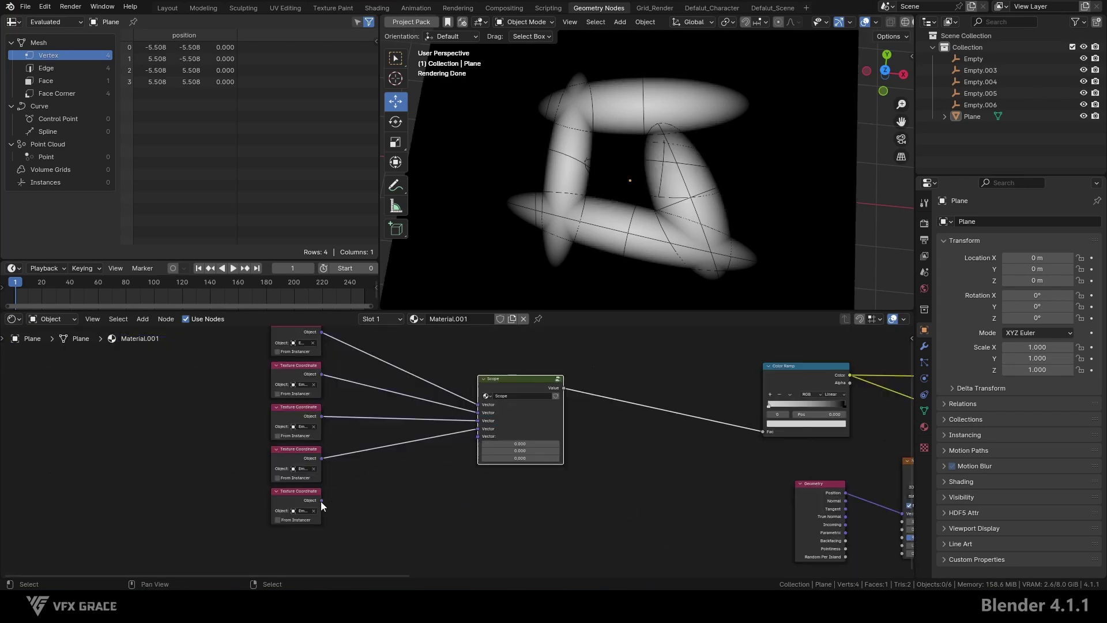
Switch the viewport to Solid shading and maximize the node editor with the Scope group open.
{"action": "key", "text": "Tab"}
{"action": "key", "text": "z"}
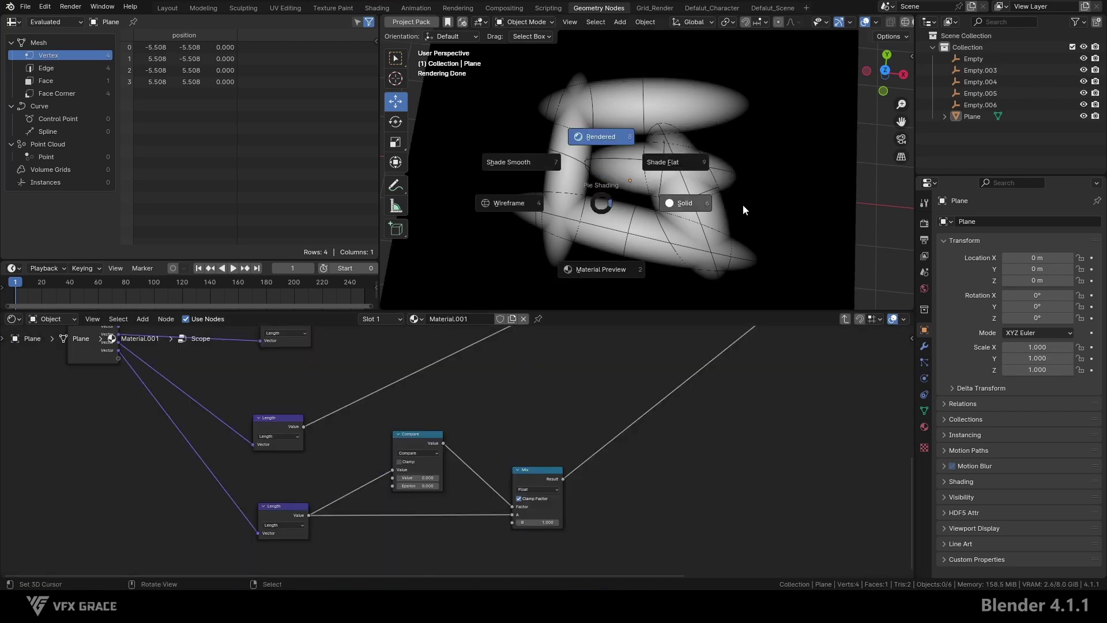
{"action": "left_click", "coordinate": [742, 205]}
{"action": "key", "text": "ctrl+space"}
{"action": "scroll", "coordinate": [535, 401], "scroll_direction": "down", "scroll_amount": 4}
{"action": "middle_click_drag", "start_coordinate": [520, 381], "coordinate": [490, 419]}
{"action": "scroll", "coordinate": [452, 408], "scroll_direction": "up", "scroll_amount": 4}
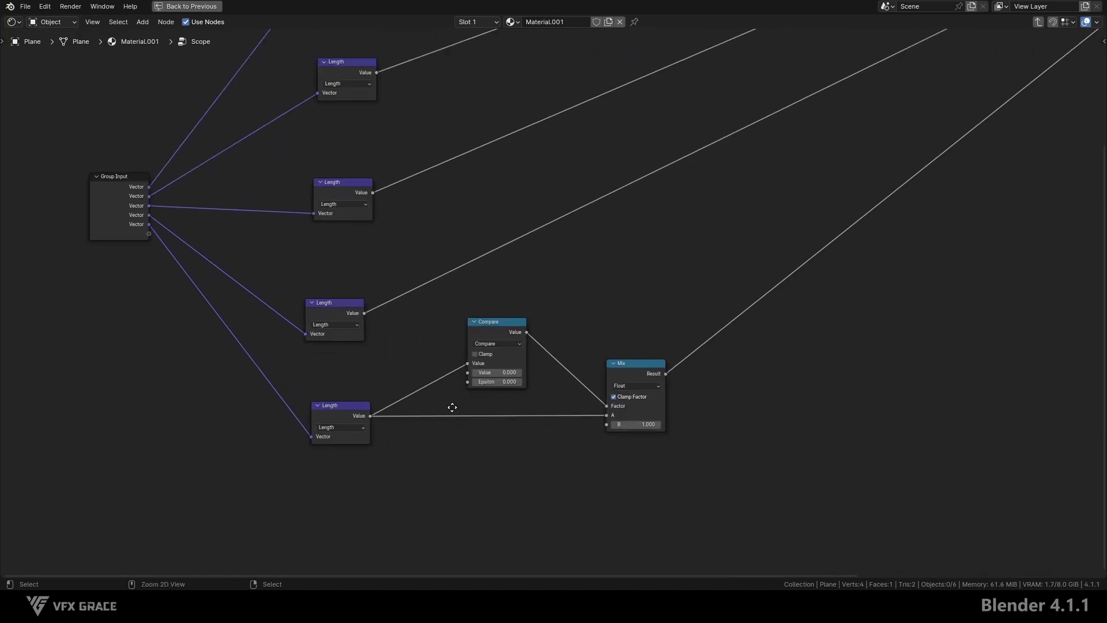
Add a reroute before the bottom Compare and Mix nodes and duplicate the setup onto the fourth, third and second Length branches.
{"action": "right_click_drag", "start_coordinate": [406, 369], "coordinate": [428, 443], "text": "shift"}
{"action": "left_click_drag", "start_coordinate": [394, 317], "coordinate": [736, 452]}
{"action": "key", "text": "g"}
{"action": "left_click", "coordinate": [843, 484]}
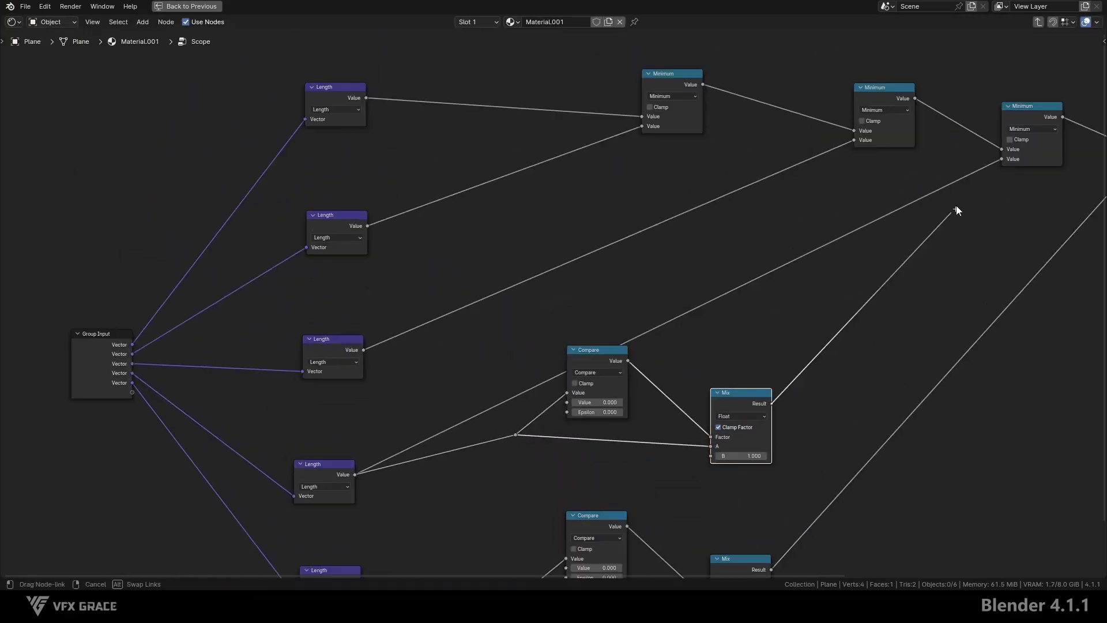
{"action": "left_click_drag", "start_coordinate": [363, 349], "coordinate": [425, 331]}
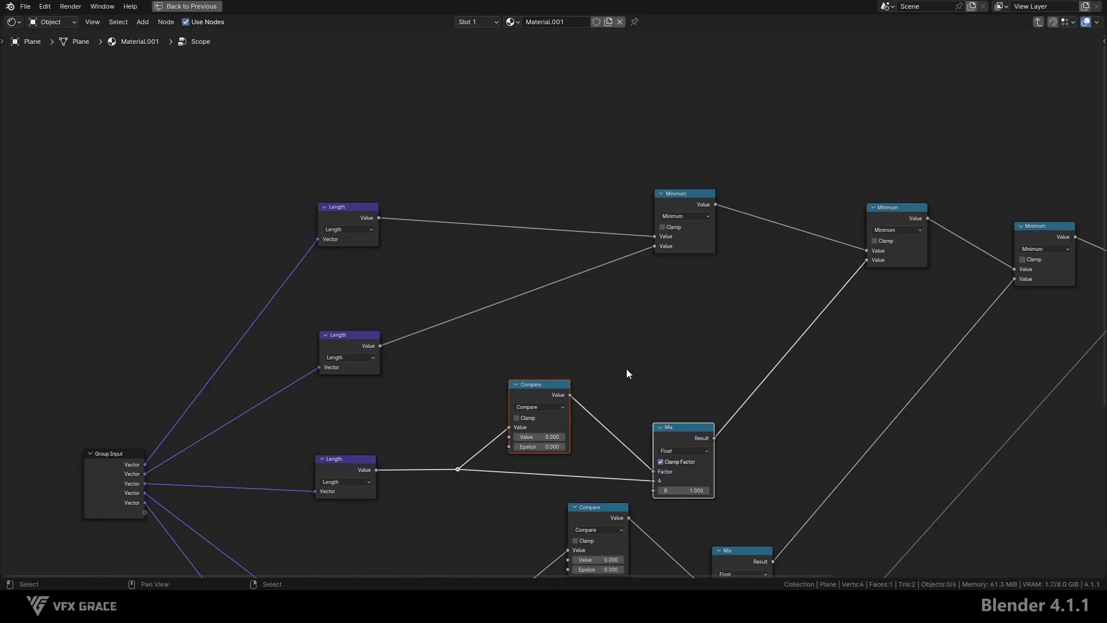
{"action": "left_click_drag", "start_coordinate": [378, 344], "coordinate": [437, 340]}
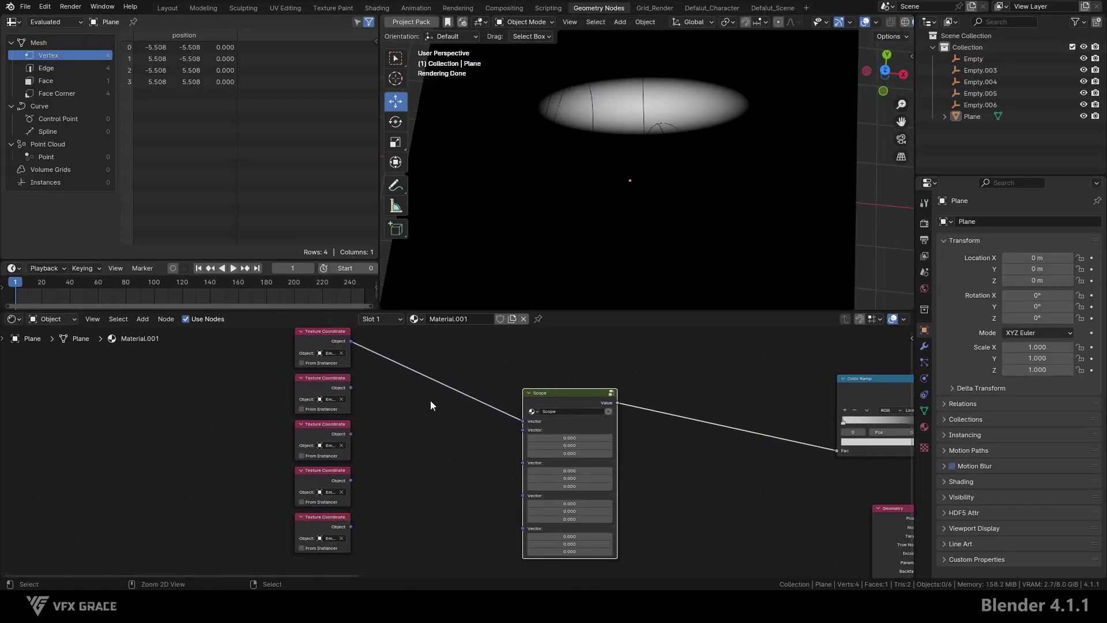
Link the five Texture Coordinate nodes' Object outputs in order to the Scope node's five Vector inputs.
{"action": "right_click_drag", "start_coordinate": [430, 400], "coordinate": [442, 365], "text": "ctrl"}
{"action": "left_click_drag", "start_coordinate": [351, 341], "coordinate": [522, 421]}
{"action": "left_click_drag", "start_coordinate": [351, 387], "coordinate": [522, 430]}
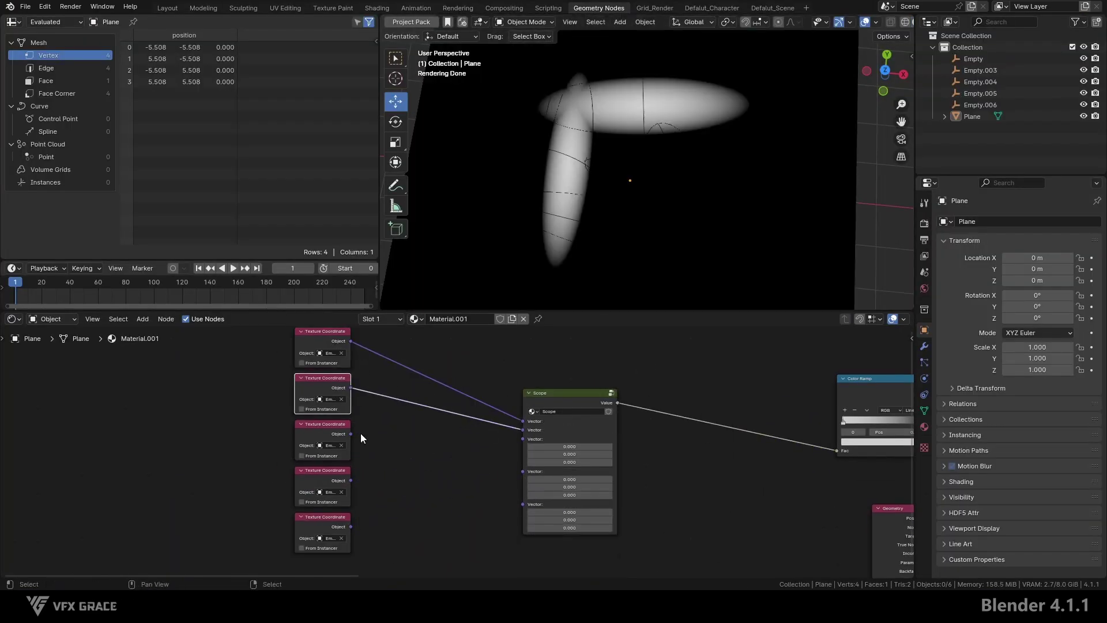
{"action": "left_click_drag", "start_coordinate": [351, 434], "coordinate": [522, 439]}
{"action": "left_click_drag", "start_coordinate": [351, 480], "coordinate": [522, 447]}
{"action": "left_click_drag", "start_coordinate": [351, 527], "coordinate": [522, 456]}
Inspect the Vector input sockets in the Scope group's interface settings, and leave the group.
{"action": "left_click", "coordinate": [530, 362]}
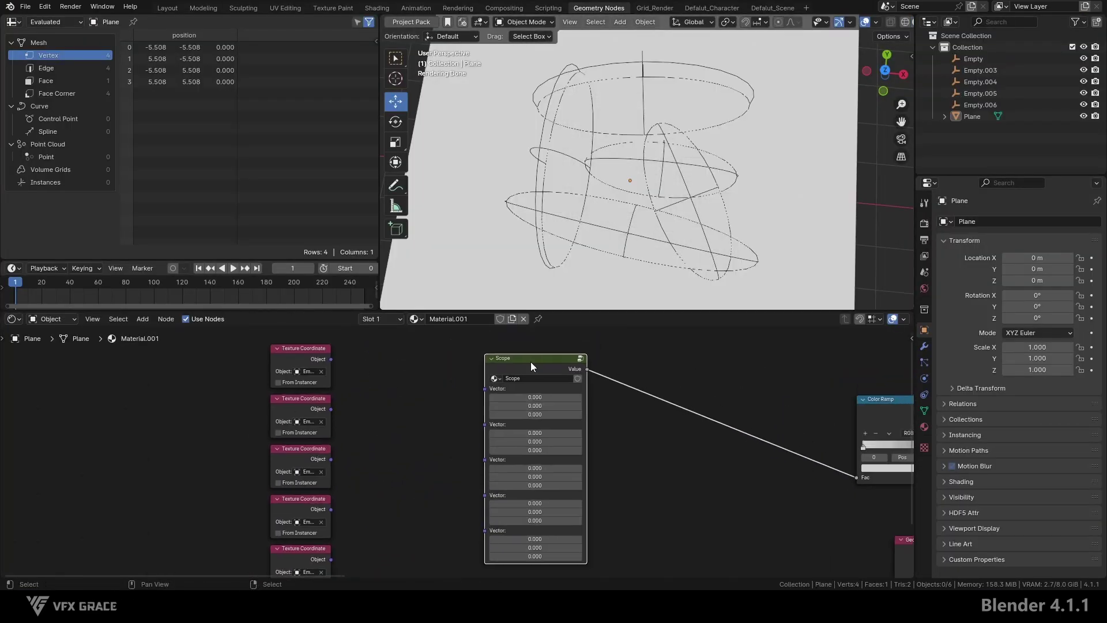
{"action": "key", "text": "Tab"}
{"action": "left_click", "coordinate": [830, 368]}
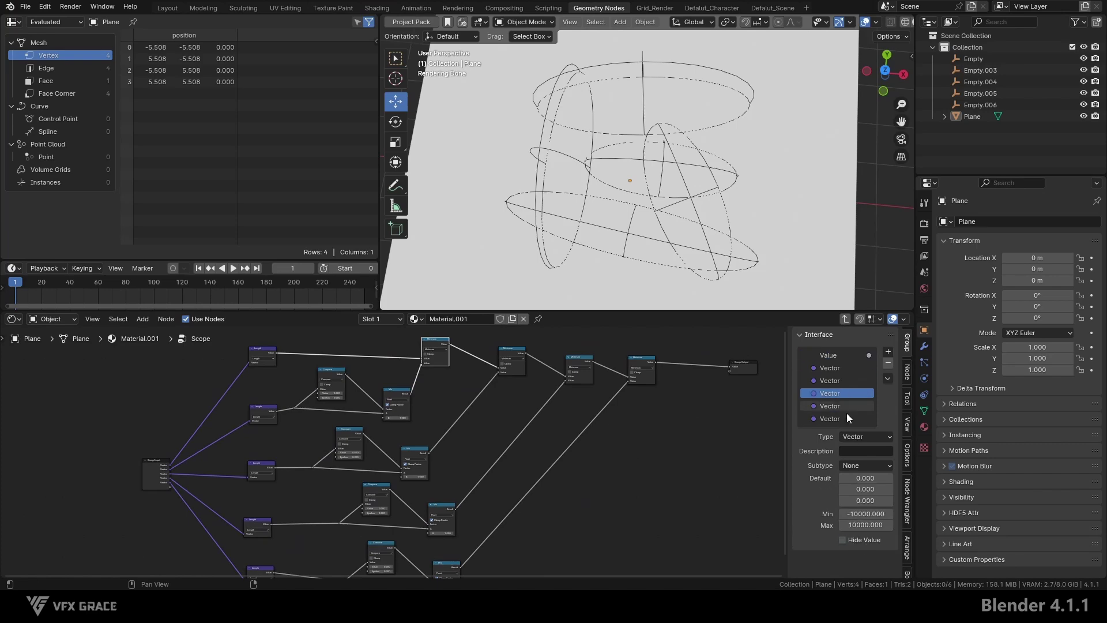
{"action": "key", "text": "Tab"}
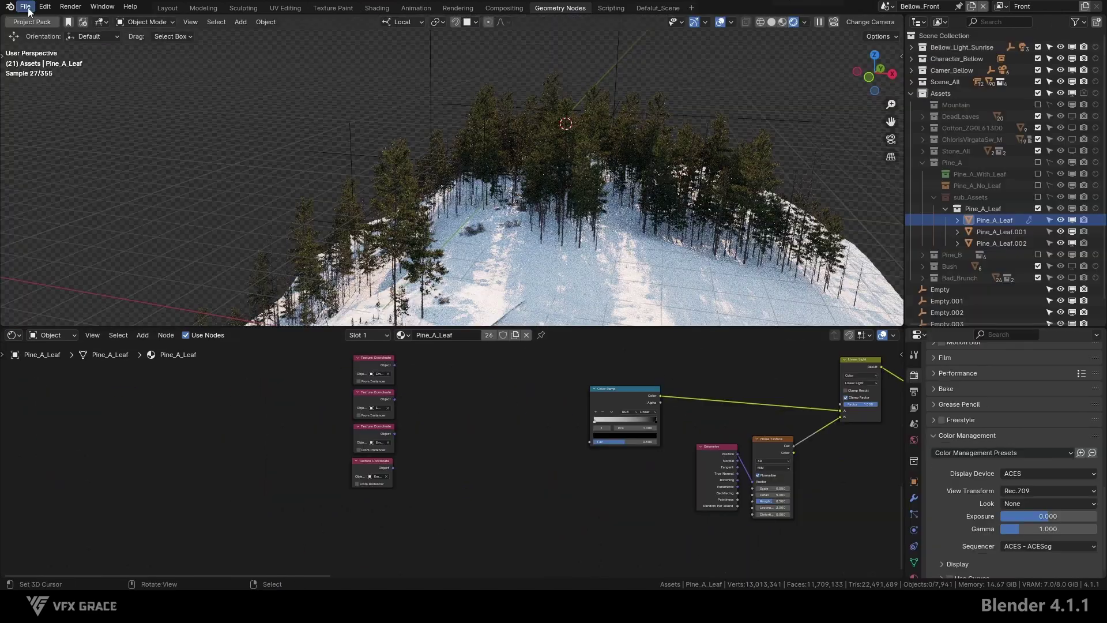
Append the Scope node group from the node trees stored in Scope.blend.
{"action": "left_click", "coordinate": [25, 7]}
{"action": "mouse_move", "coordinate": [97, 167]}
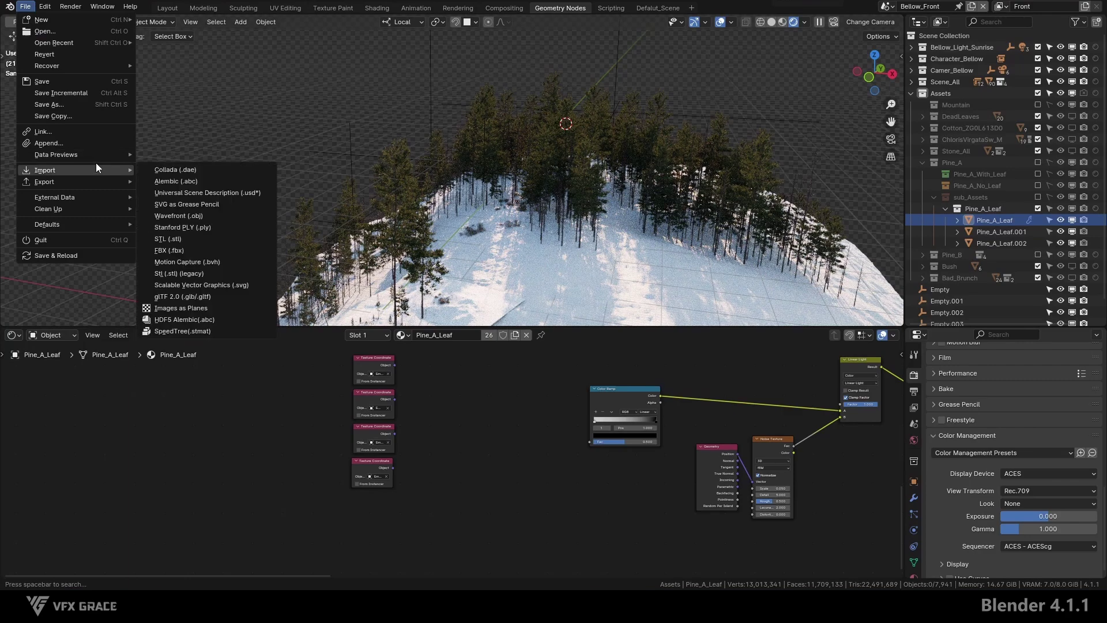
{"action": "left_click", "coordinate": [99, 143]}
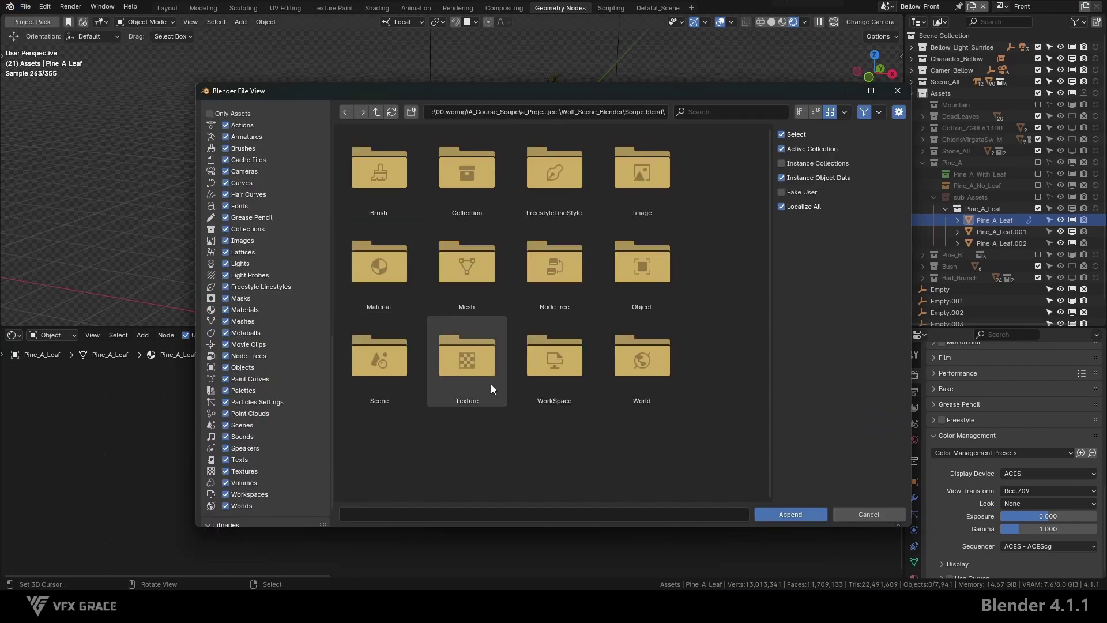
{"action": "left_click", "coordinate": [555, 266]}
Add the Scope group between the Texture Coordinate nodes and the Color Ramp, and link its Value output to the ramp's Fac input.
{"action": "scroll", "coordinate": [405, 435], "scroll_direction": "up", "scroll_amount": 1}
{"action": "key", "text": "shift+a"}
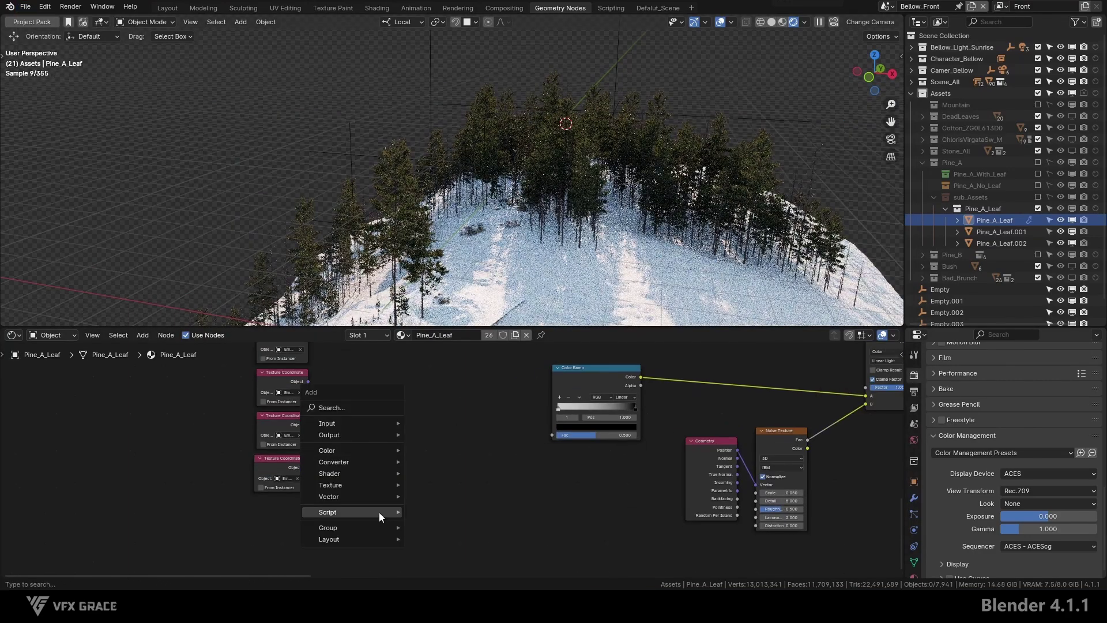
{"action": "left_click", "coordinate": [472, 471]}
{"action": "left_click", "coordinate": [327, 449]}
{"action": "middle_click_drag", "start_coordinate": [403, 392], "coordinate": [412, 452]}
{"action": "scroll", "coordinate": [413, 453], "scroll_direction": "up", "scroll_amount": 1}
{"action": "left_click_drag", "start_coordinate": [470, 446], "coordinate": [578, 496]}
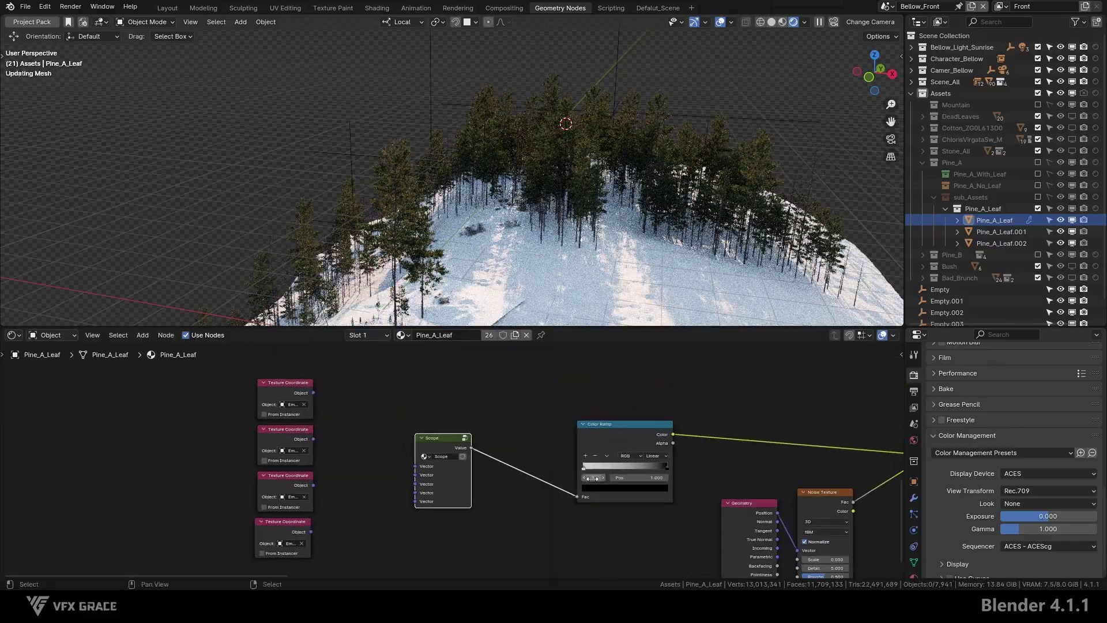
Scale up the Empty.003 mask over the pine forest to widen the area of leaf colour variation.
{"action": "scroll", "coordinate": [634, 438], "scroll_direction": "down", "scroll_amount": 8}
{"action": "middle_click_drag", "start_coordinate": [720, 374], "coordinate": [666, 422]}
{"action": "scroll", "coordinate": [357, 450], "scroll_direction": "up", "scroll_amount": 8}
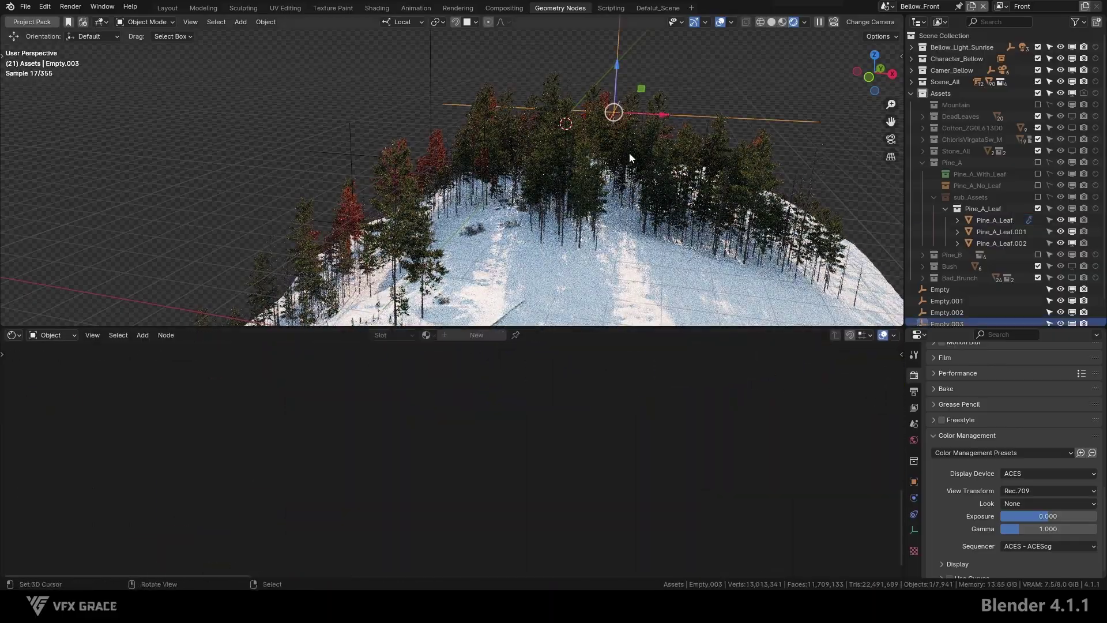
{"action": "key", "text": "s"}
{"action": "left_click", "coordinate": [731, 239]}
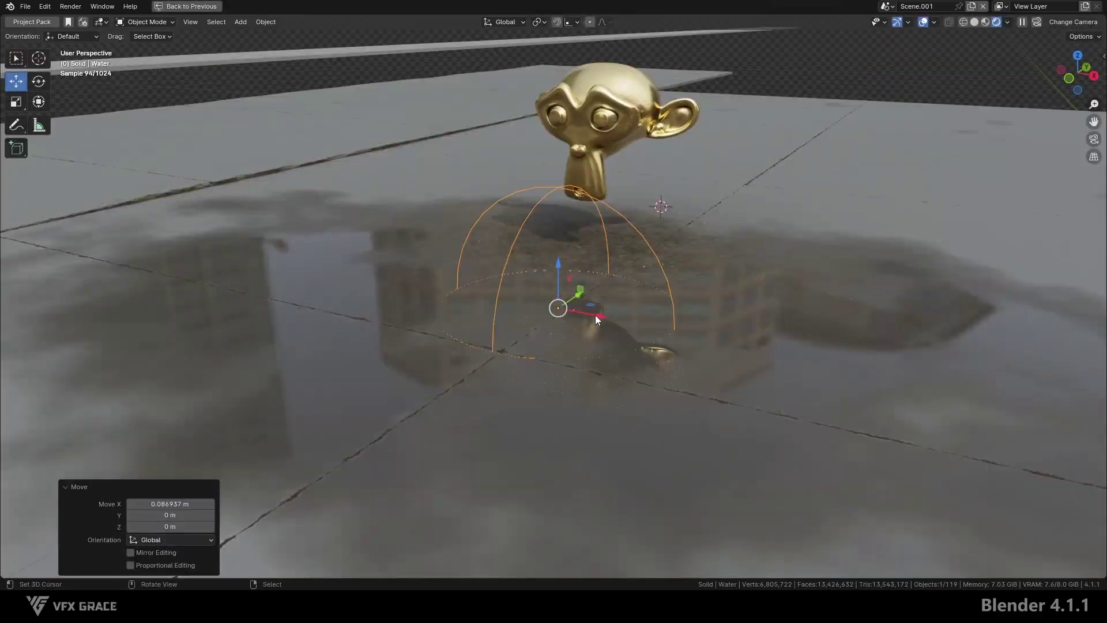
Move the spherical Water mask along the X axis in both directions over the puddle and scale it up.
{"action": "left_click_drag", "start_coordinate": [595, 316], "coordinate": [655, 297]}
{"action": "left_click_drag", "start_coordinate": [714, 356], "coordinate": [610, 336]}
{"action": "key", "text": "s"}
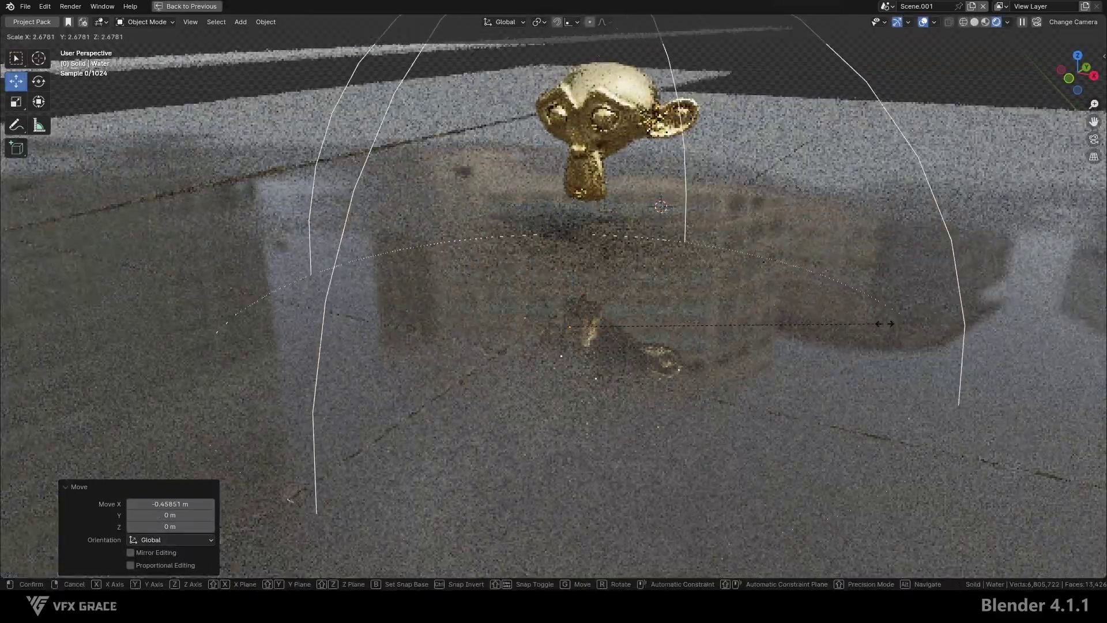